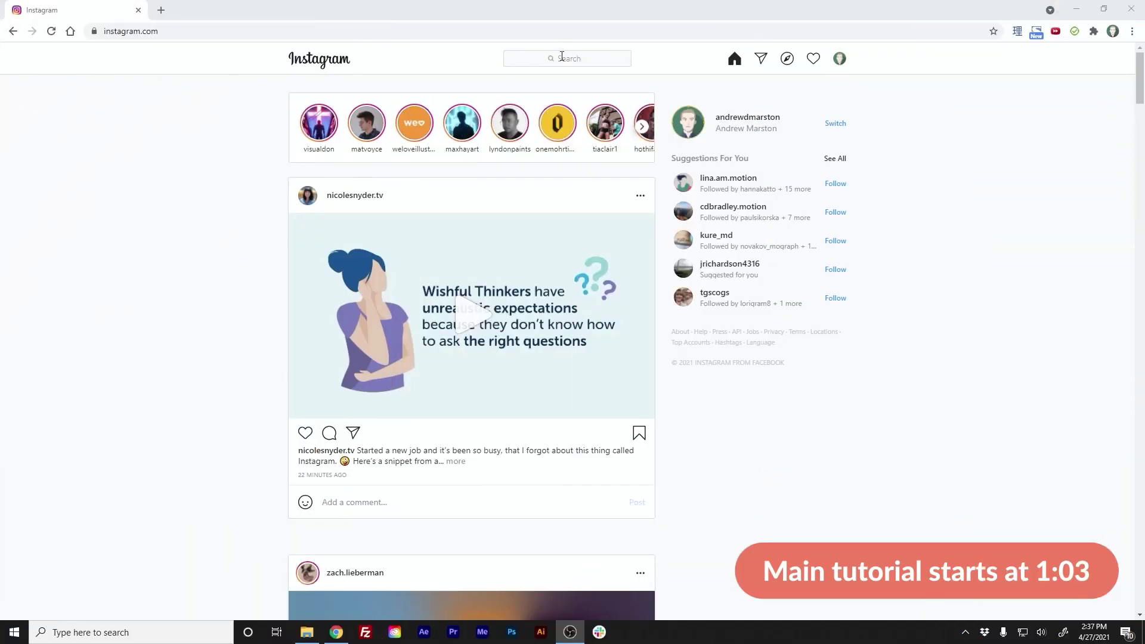
Open the motion designer's profile from recent searches and scroll through the post grid.
left_click(562, 57)
left_click(561, 110)
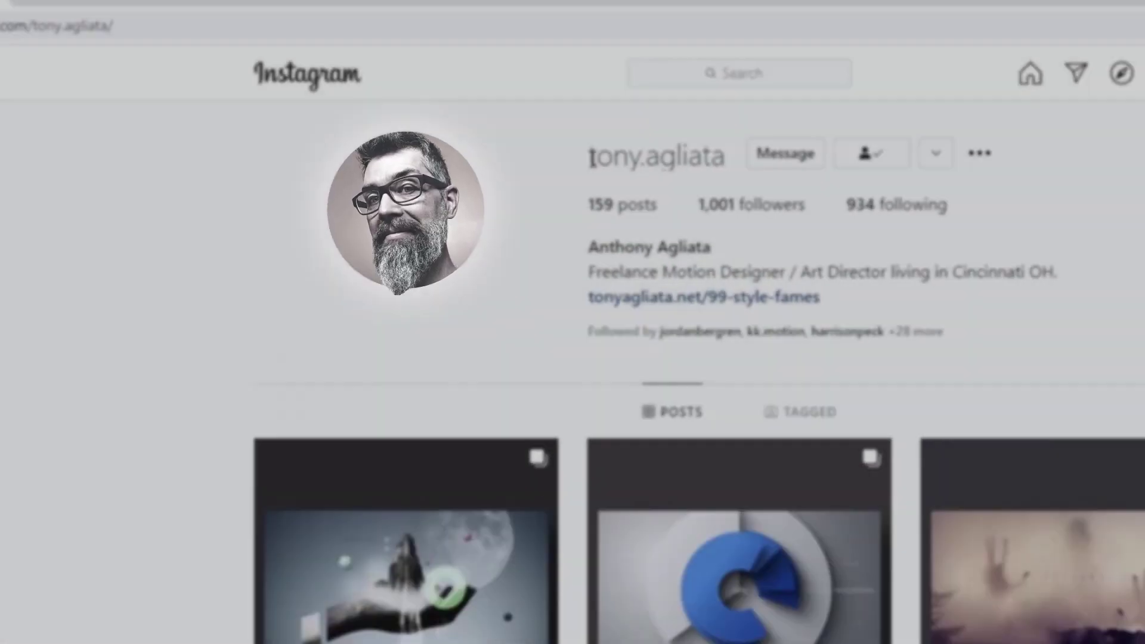
left_click_drag(626, 179, 782, 189)
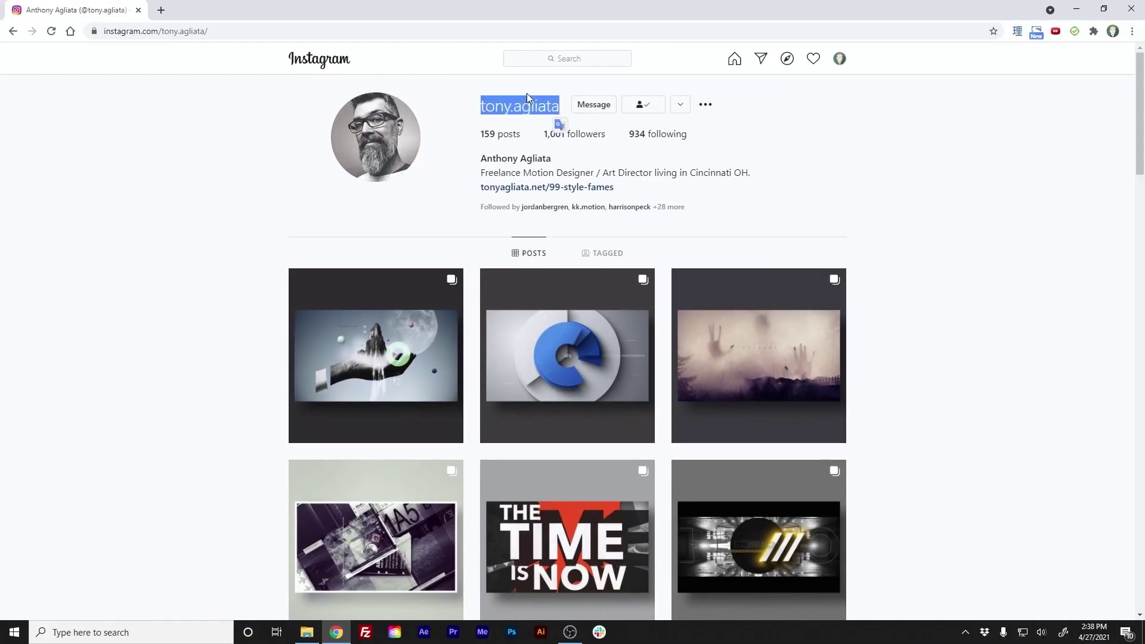
left_click(1073, 307)
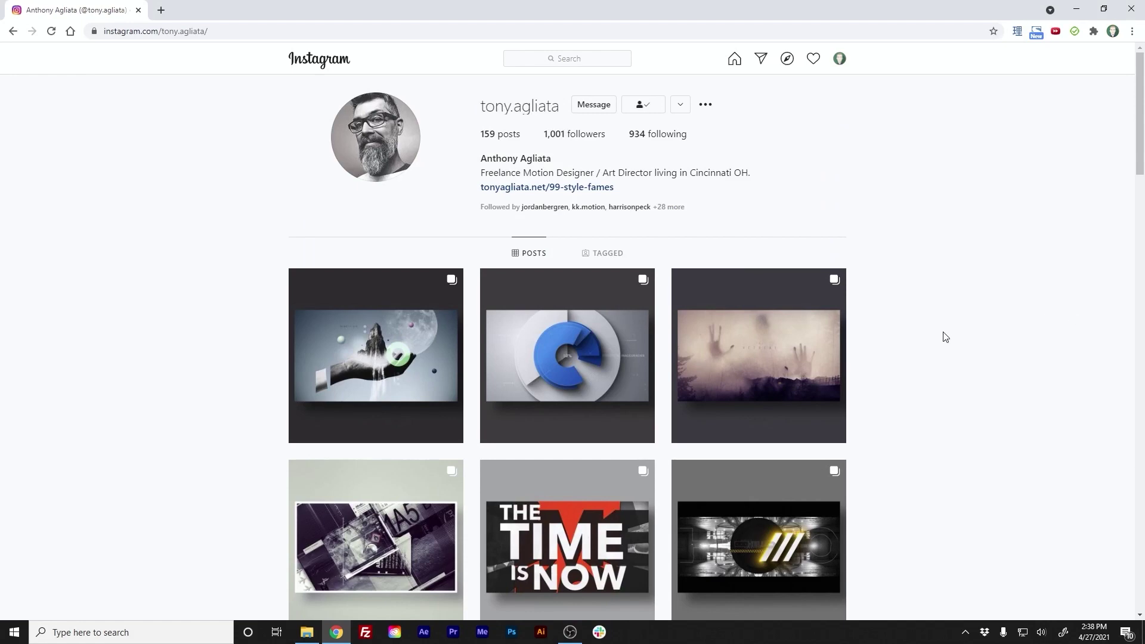
scroll(945, 336, "down", 10)
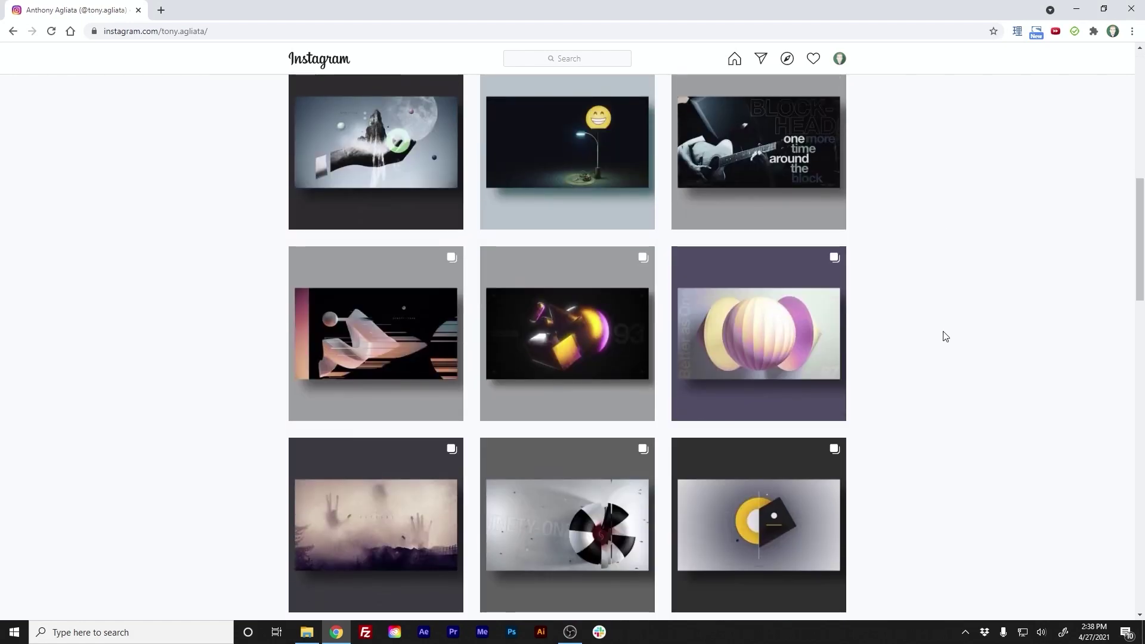
scroll(945, 336, "up", 10)
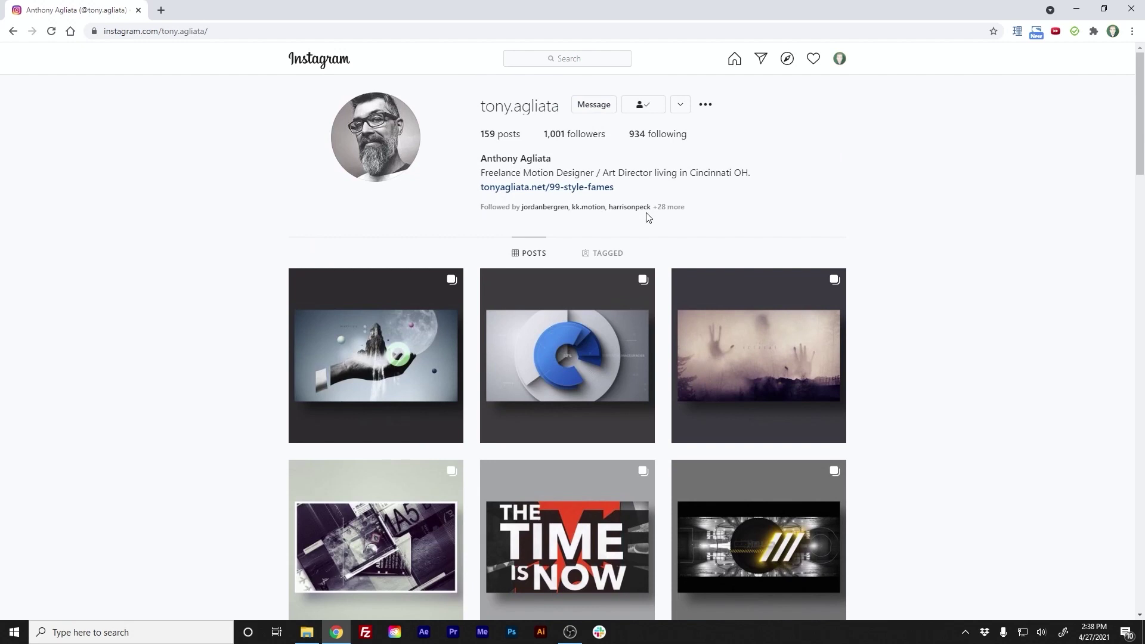
Open the blue donut chart post, view all three slides, return to the first, then close it.
left_click(540, 291)
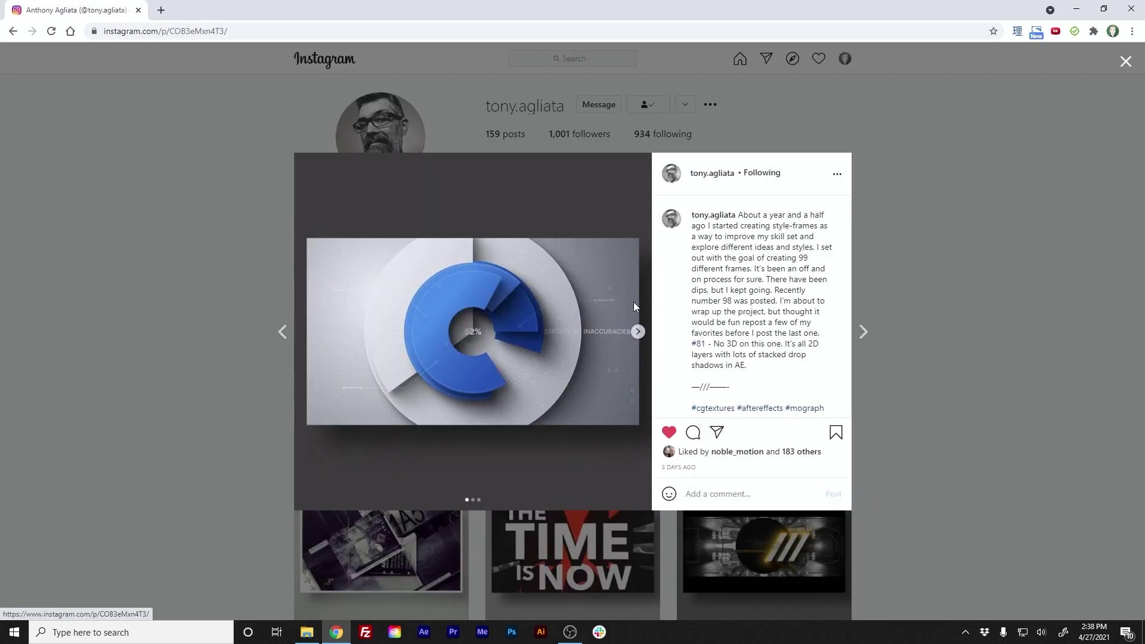
left_click(638, 335)
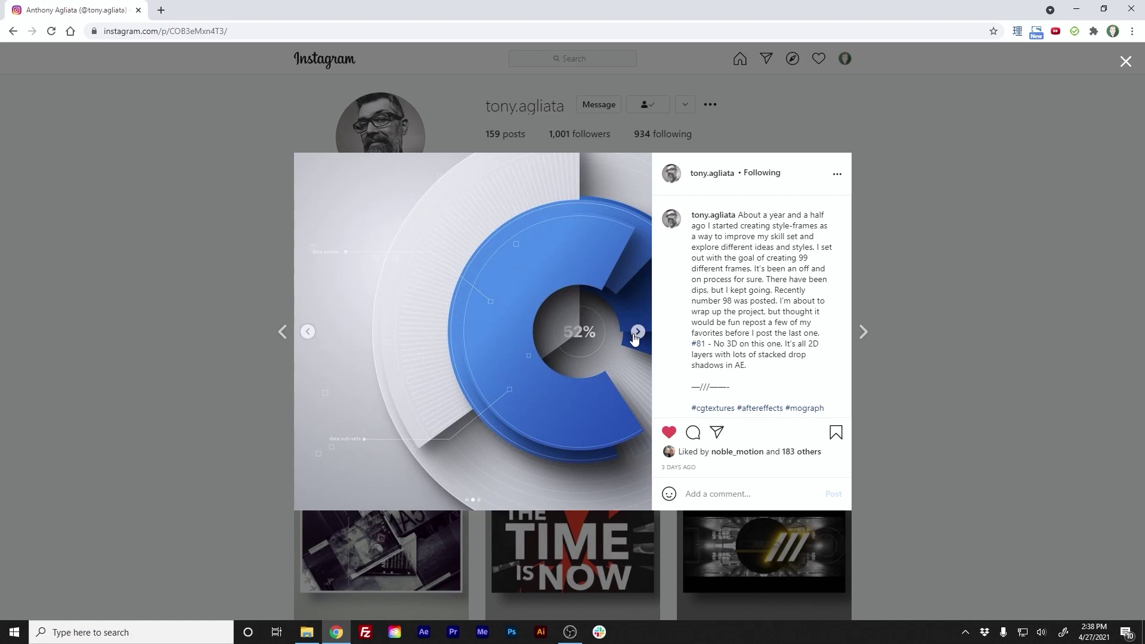
left_click(637, 334)
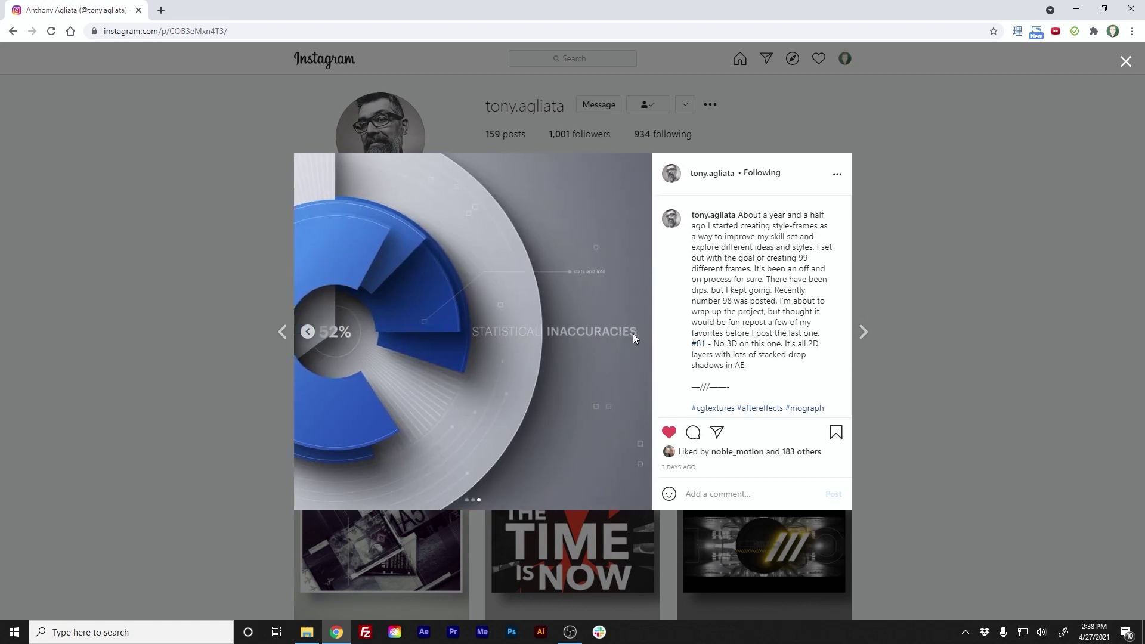
left_click(307, 334)
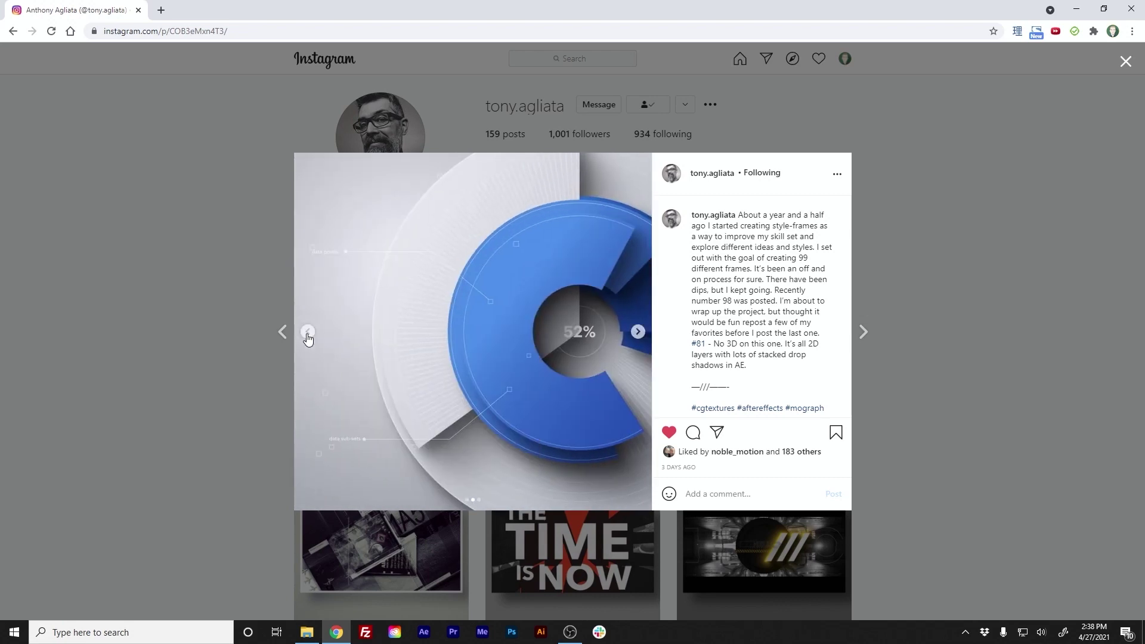
left_click(308, 334)
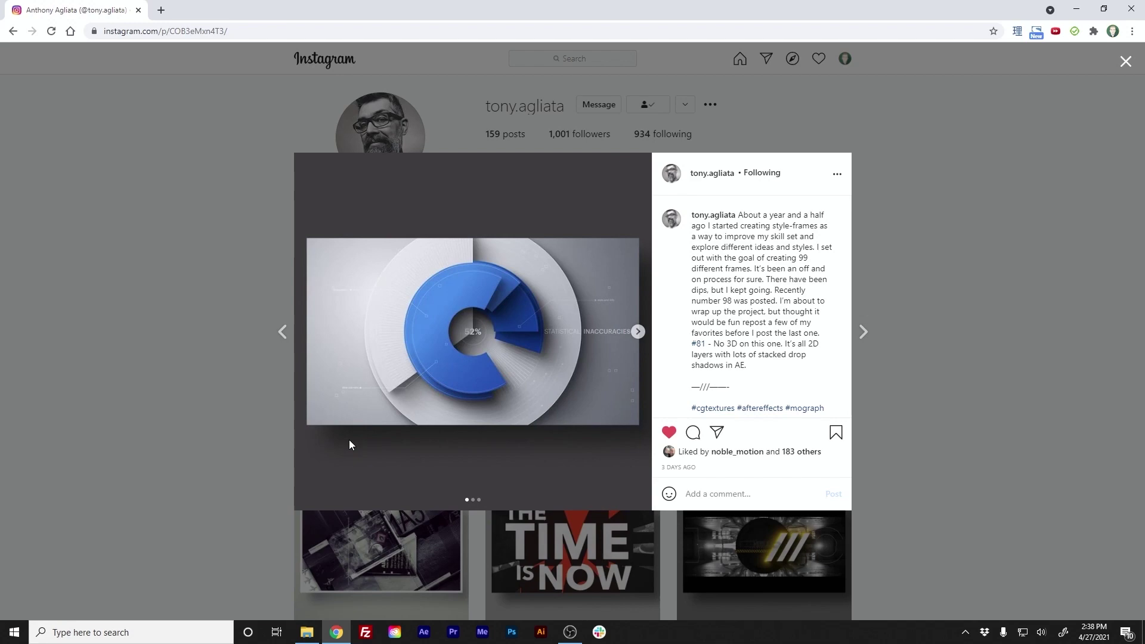
left_click(901, 353)
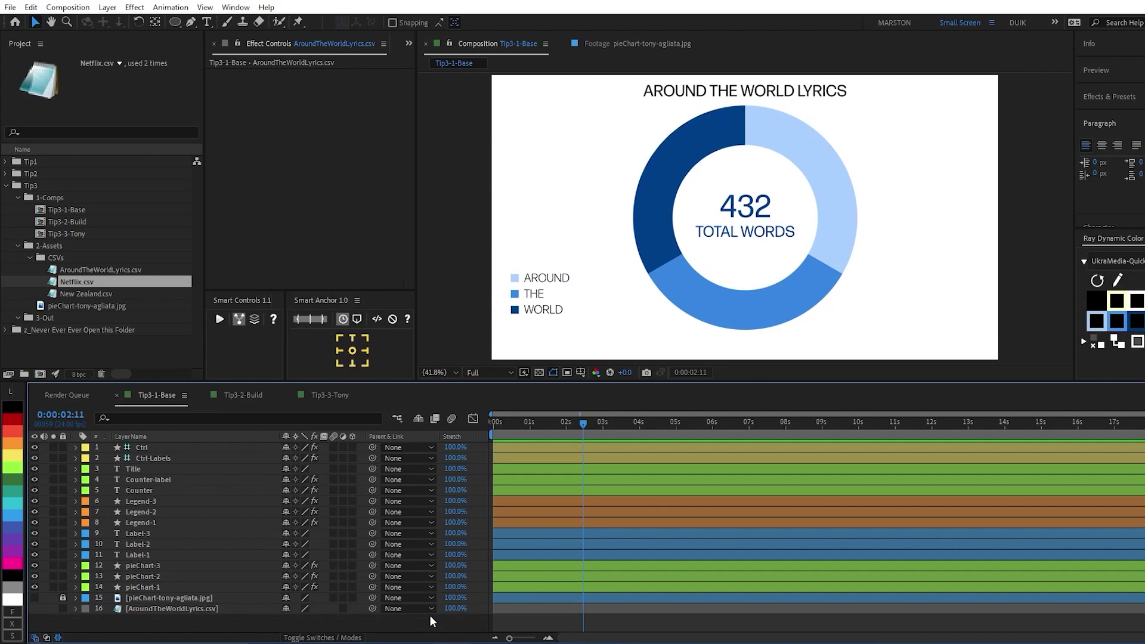
key("space")
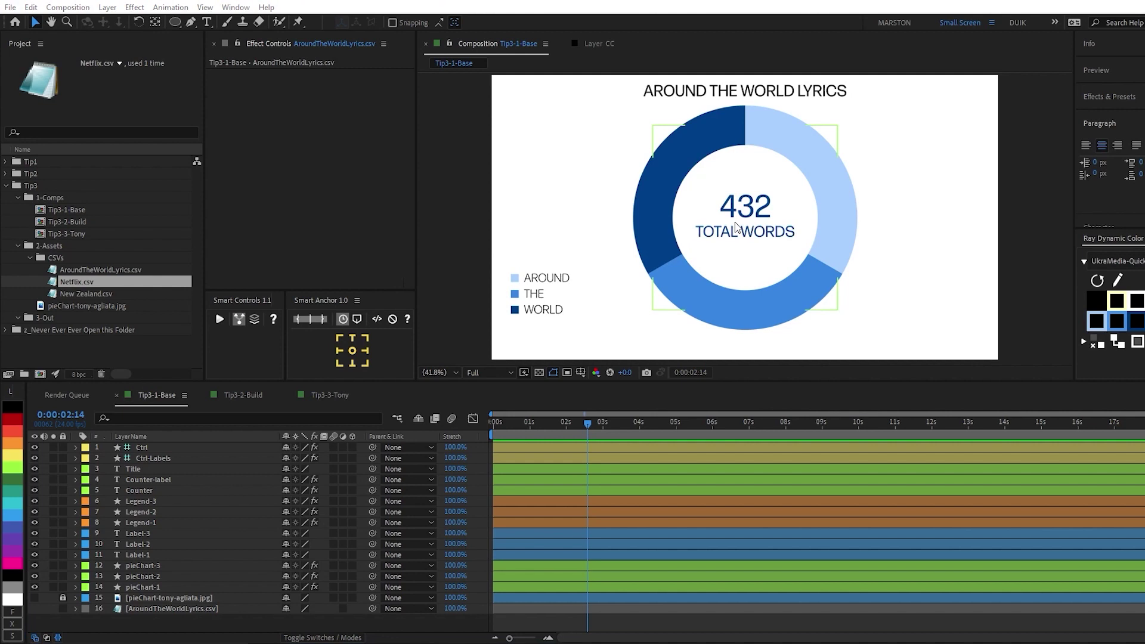
key("alt+Tab")
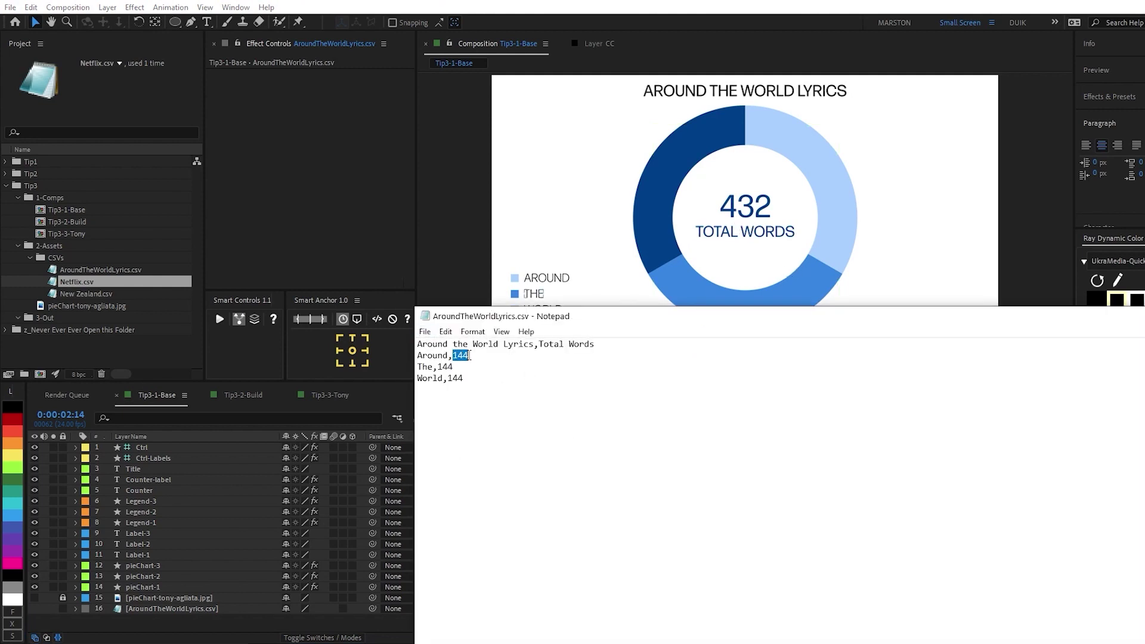
type("300")
key("ctrl+s")
left_click(506, 34)
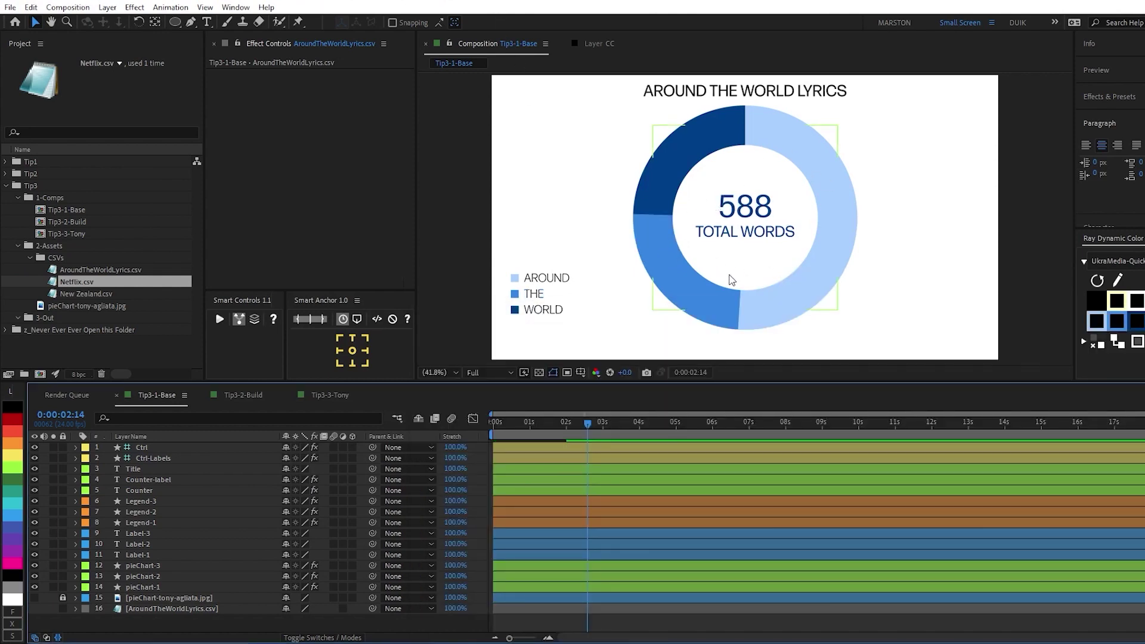
key("alt+Tab")
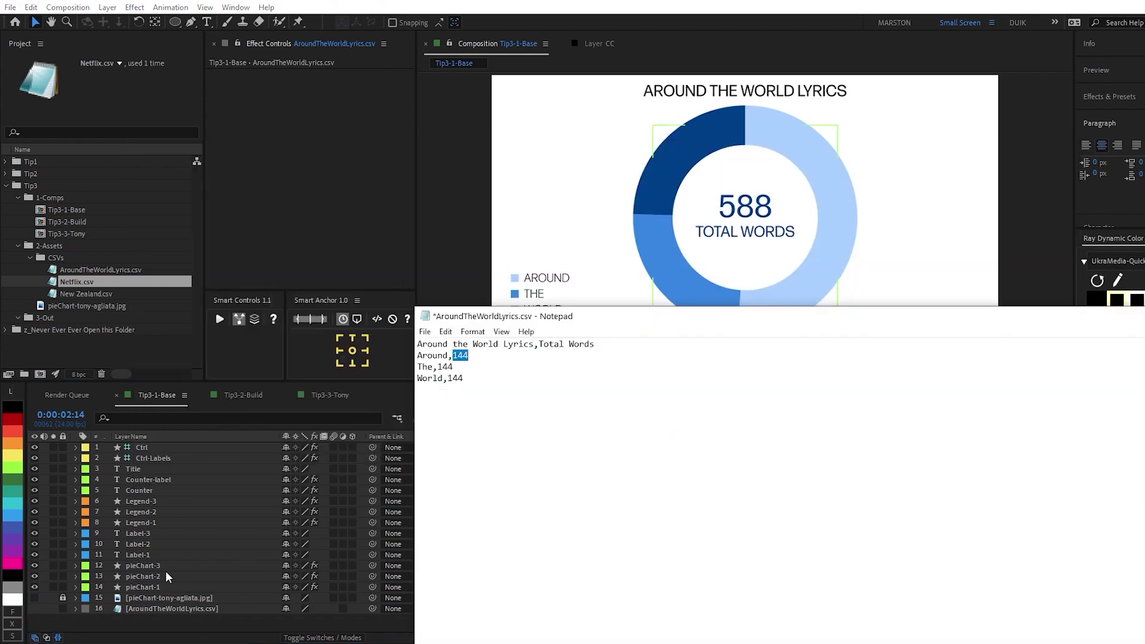
key("ctrl+s")
key("alt+Tab")
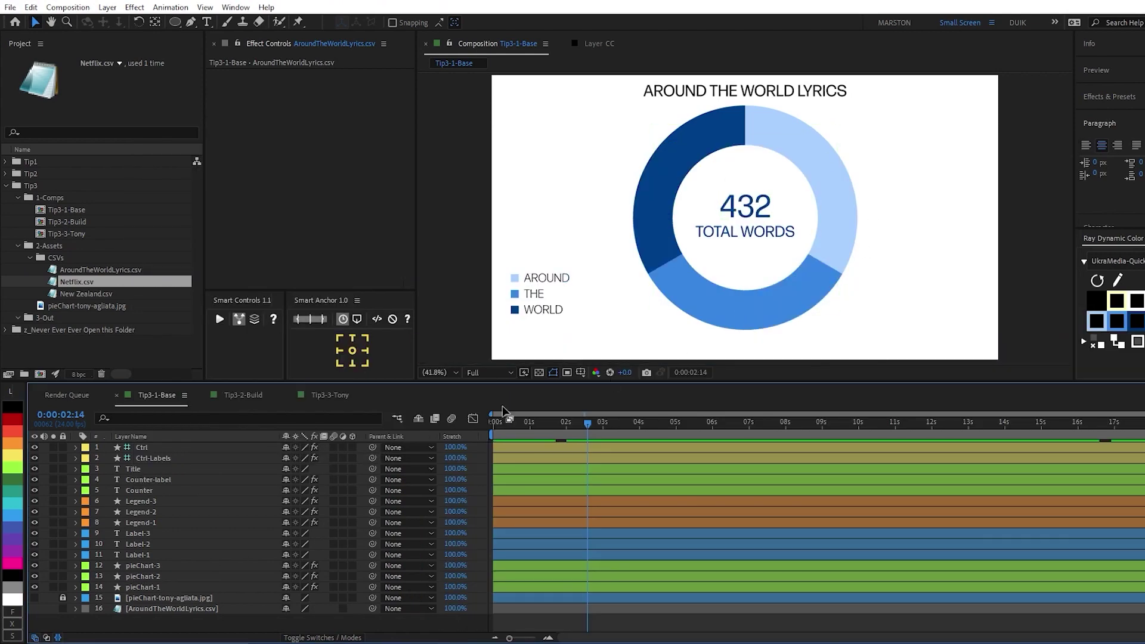
Replace the AroundTheWorldLyrics.csv data layer's source with Netflix.csv and dismiss the warning.
left_click(192, 607)
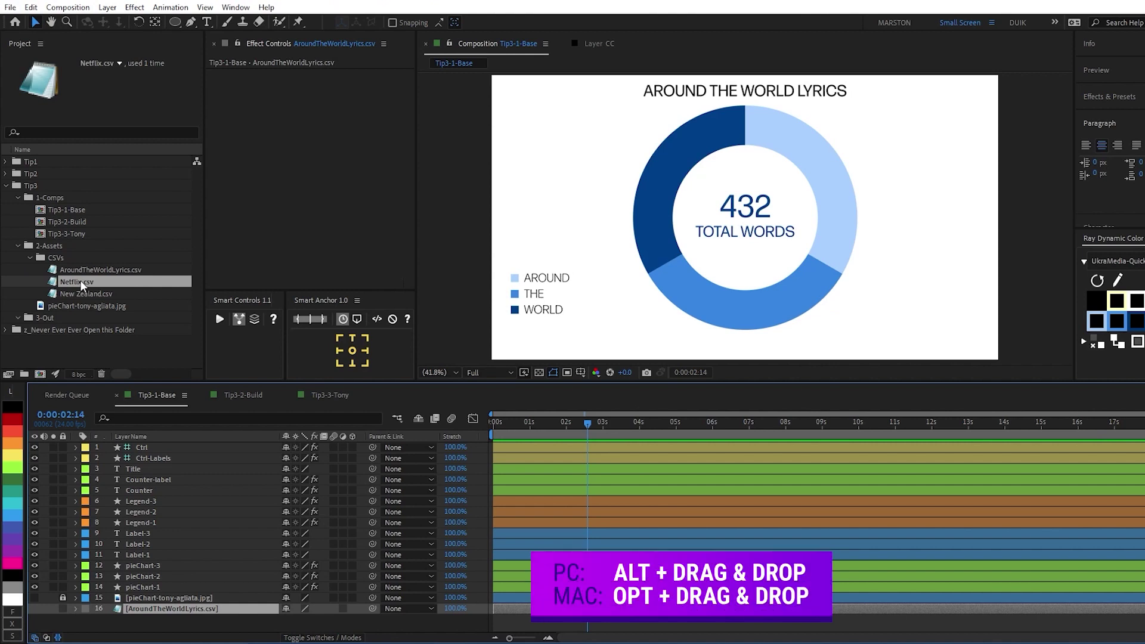
left_click_drag(80, 280, 152, 610)
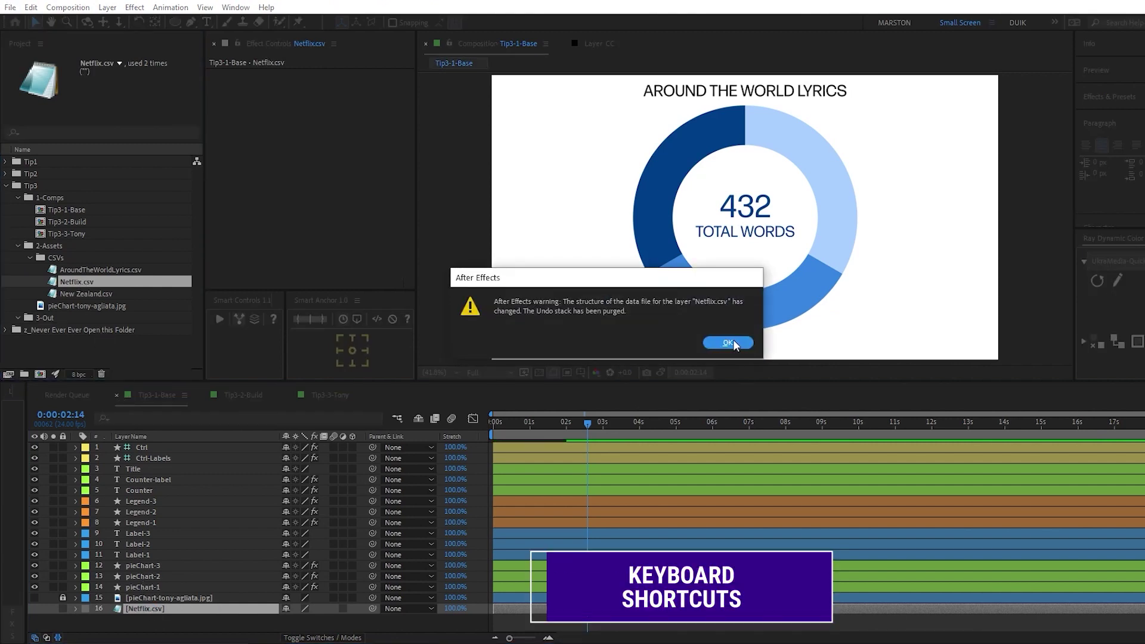
left_click(729, 343)
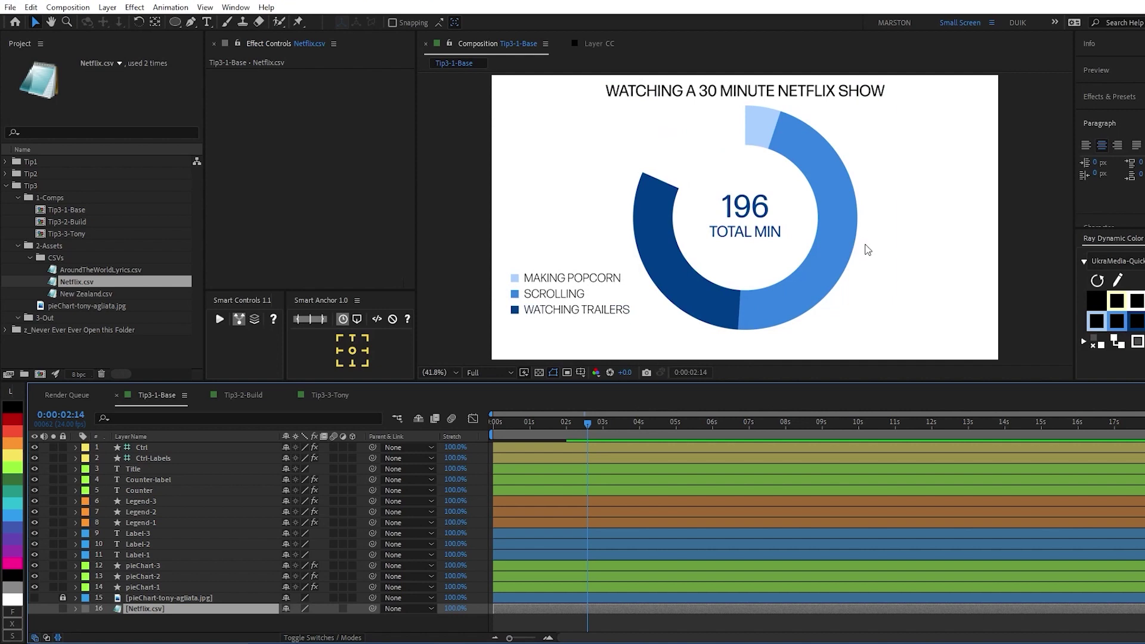
Duplicate pieChart-3, Label-3 and Legend-3 for the extra rows, then preview from the start.
left_click(163, 565)
left_click(154, 533, "ctrl")
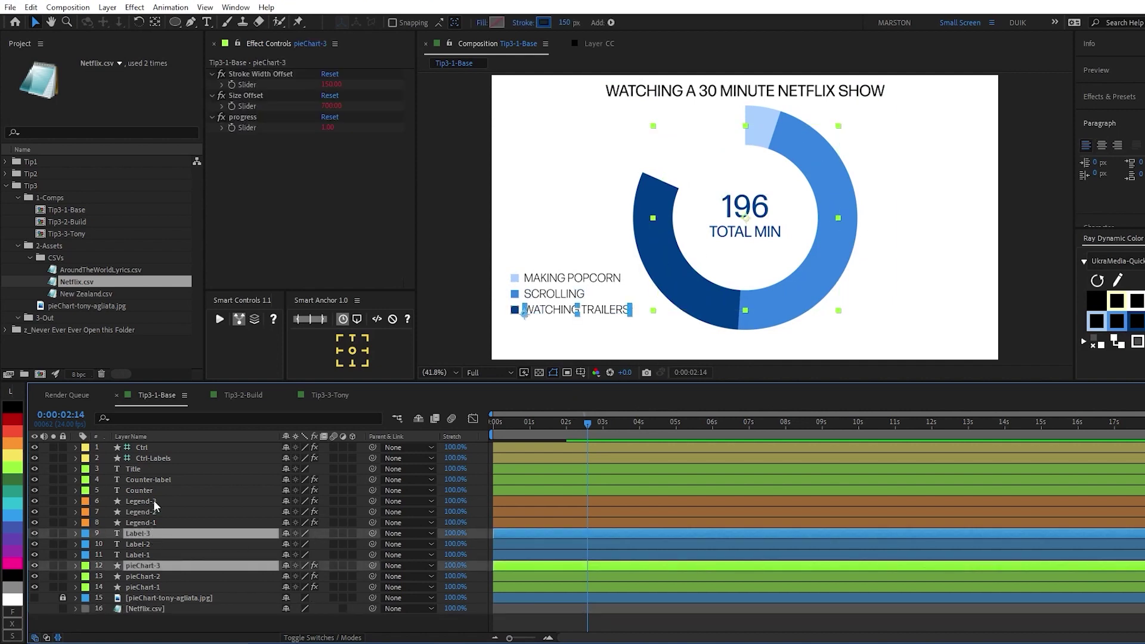
left_click(153, 501, "ctrl")
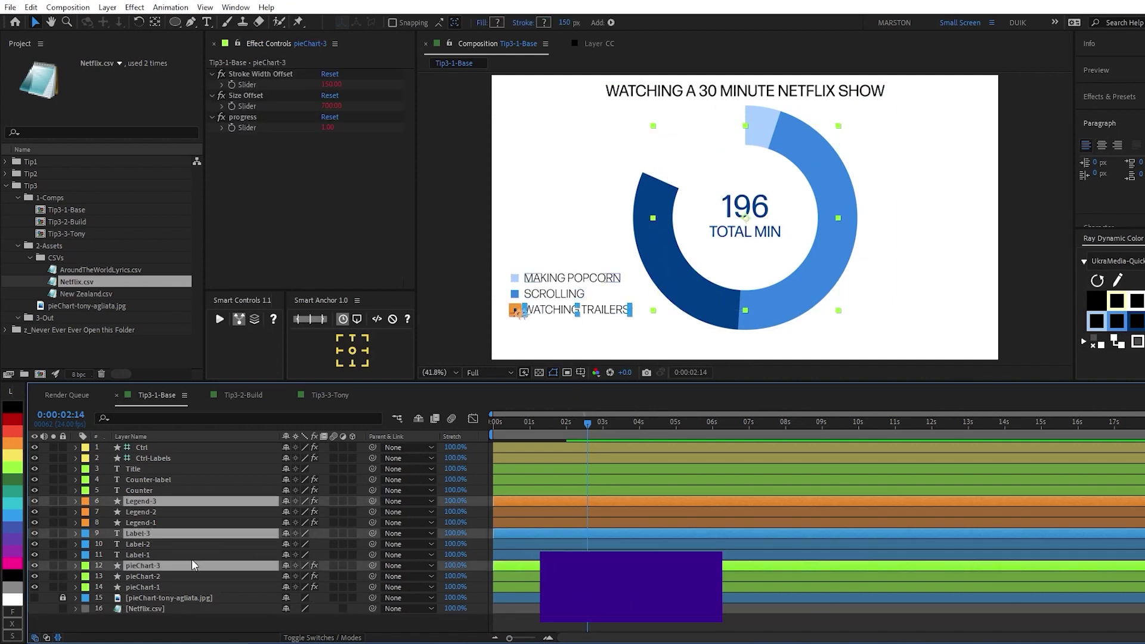
key("ctrl+d")
key("ctrl+d")
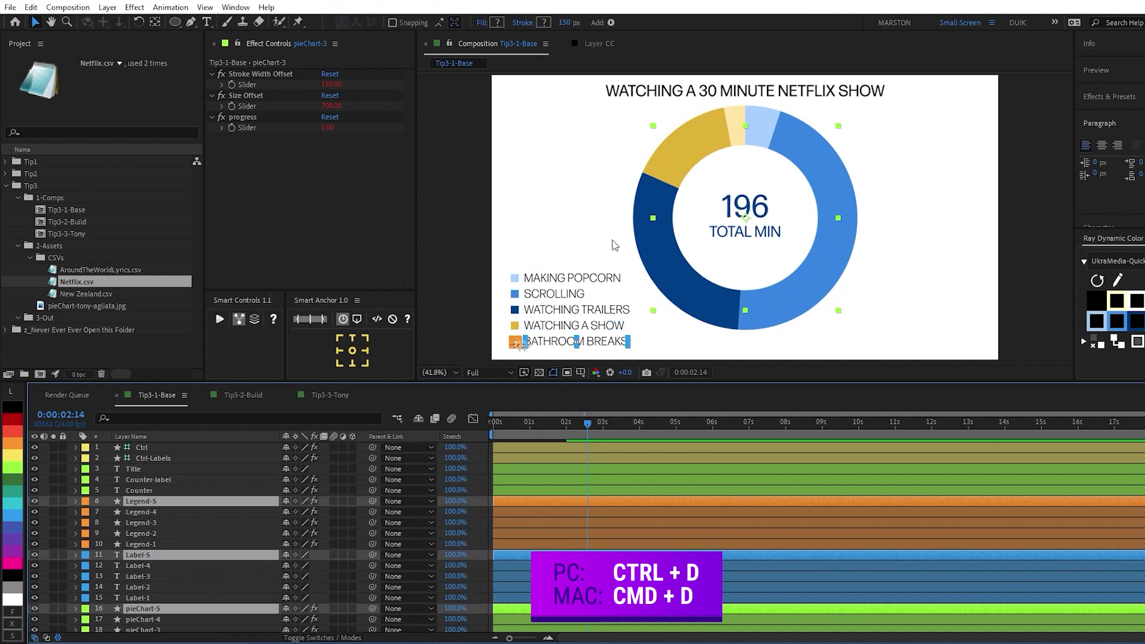
left_click_drag(536, 422, 468, 430)
key("space")
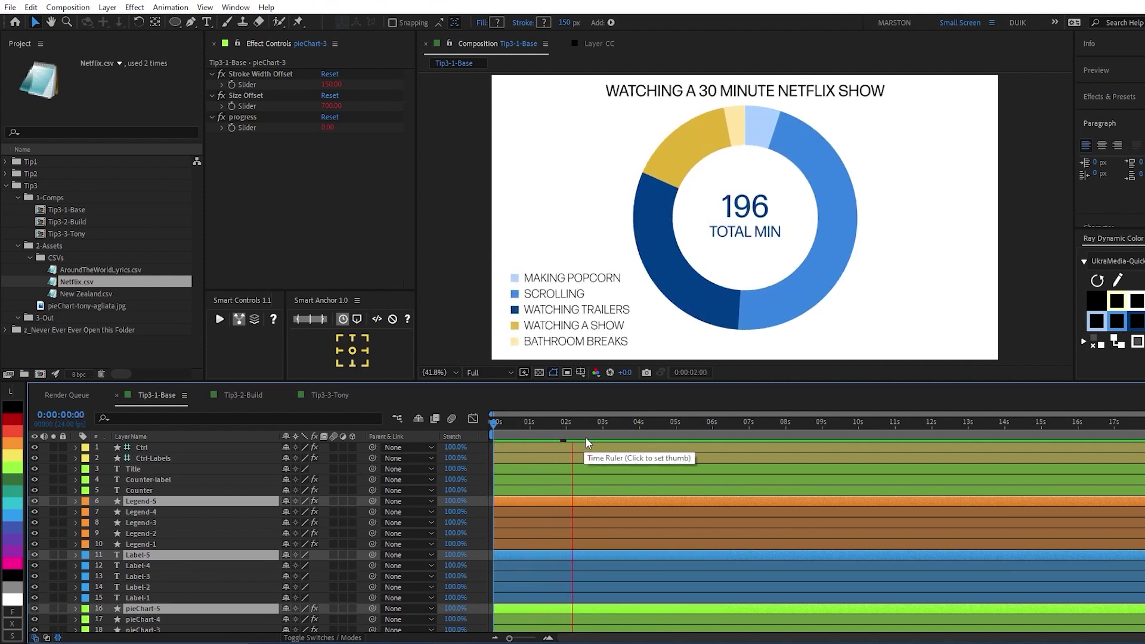
key("space")
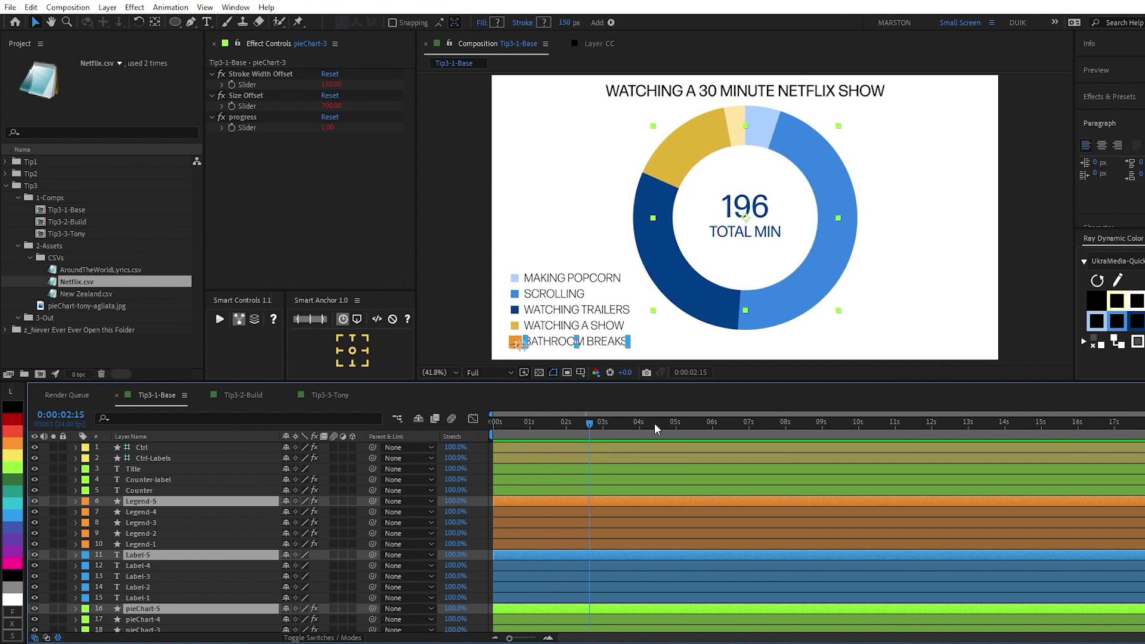
left_click(247, 394)
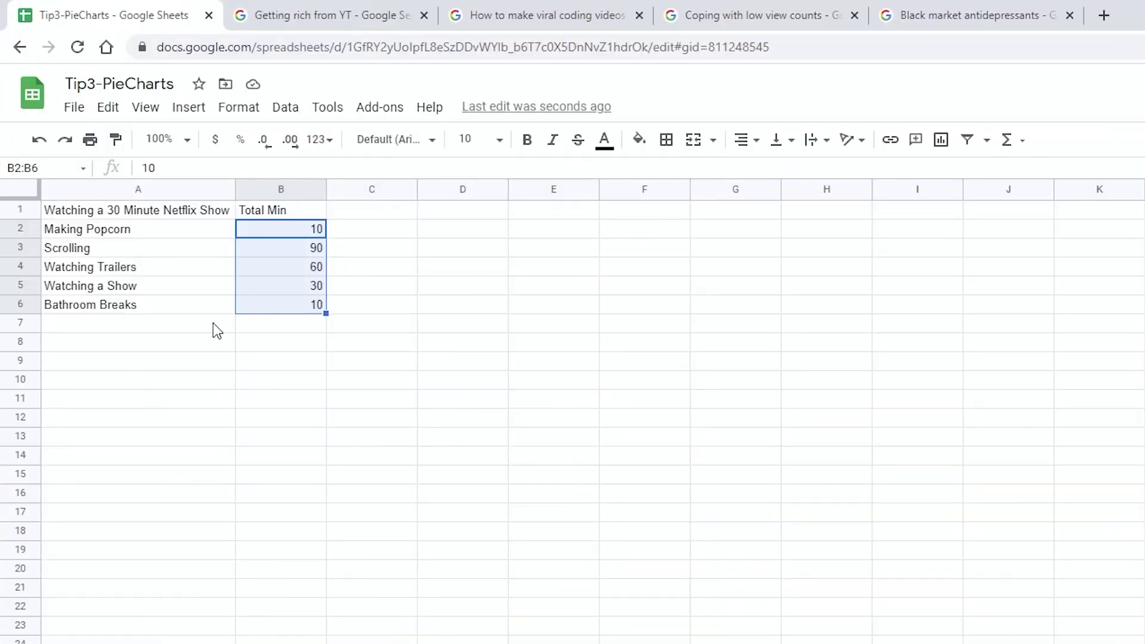
left_click(213, 323)
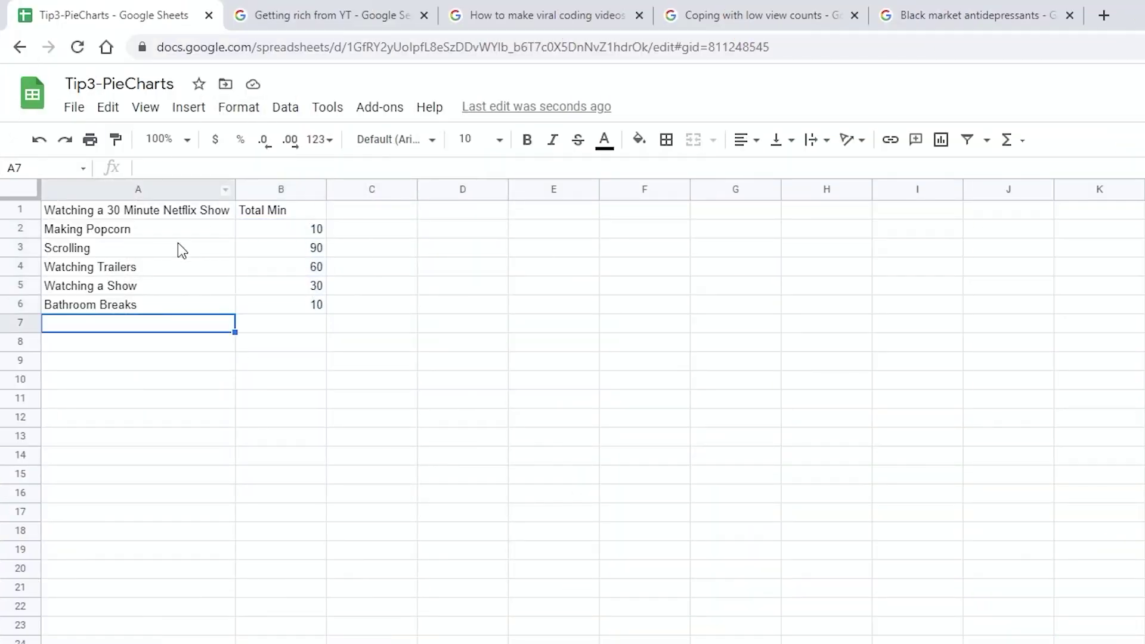
left_click(176, 190)
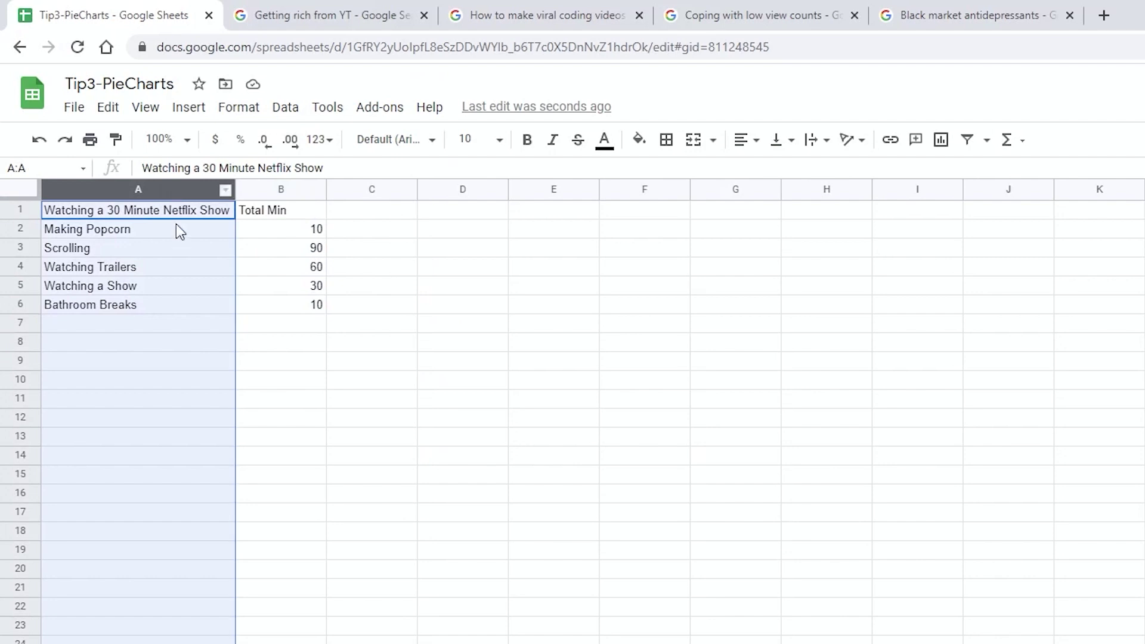
left_click(161, 216)
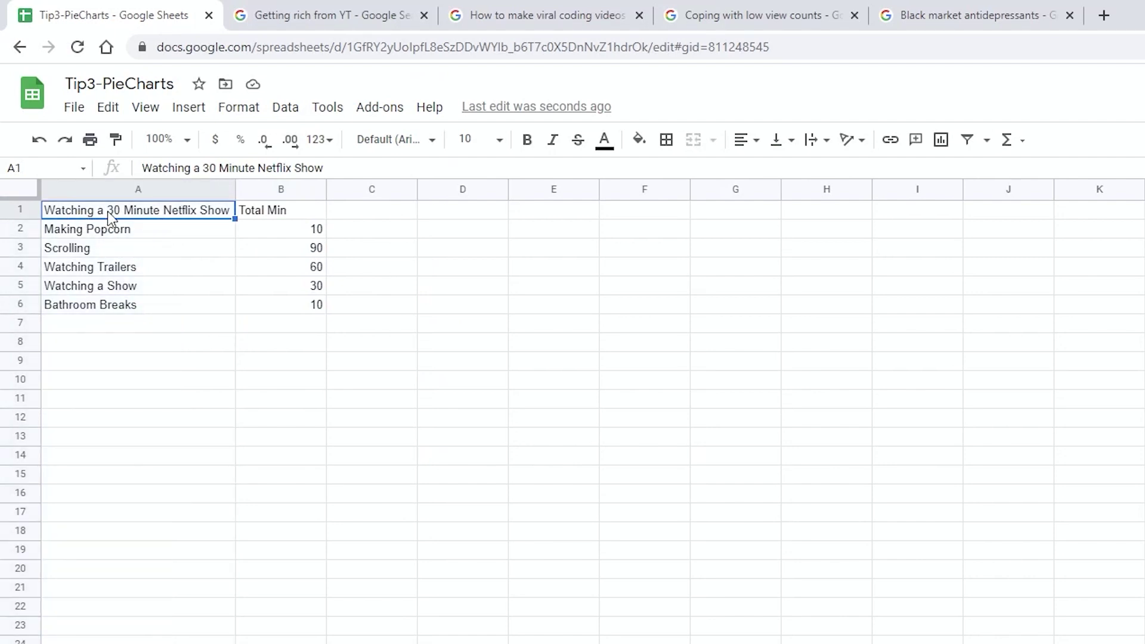
left_click_drag(153, 235, 161, 316)
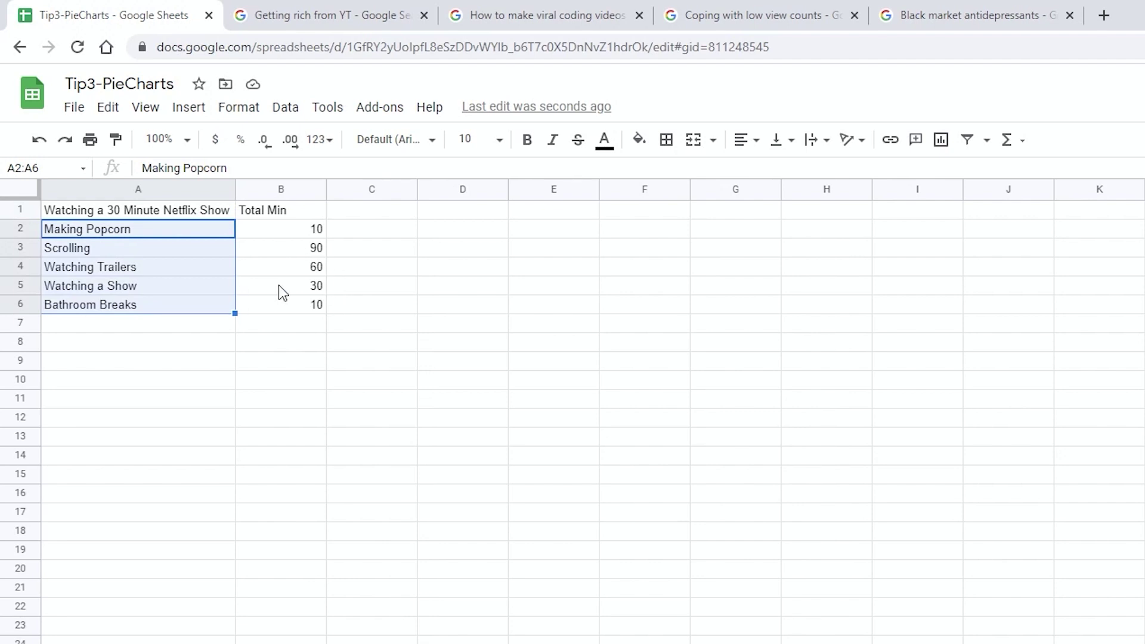
left_click(266, 189)
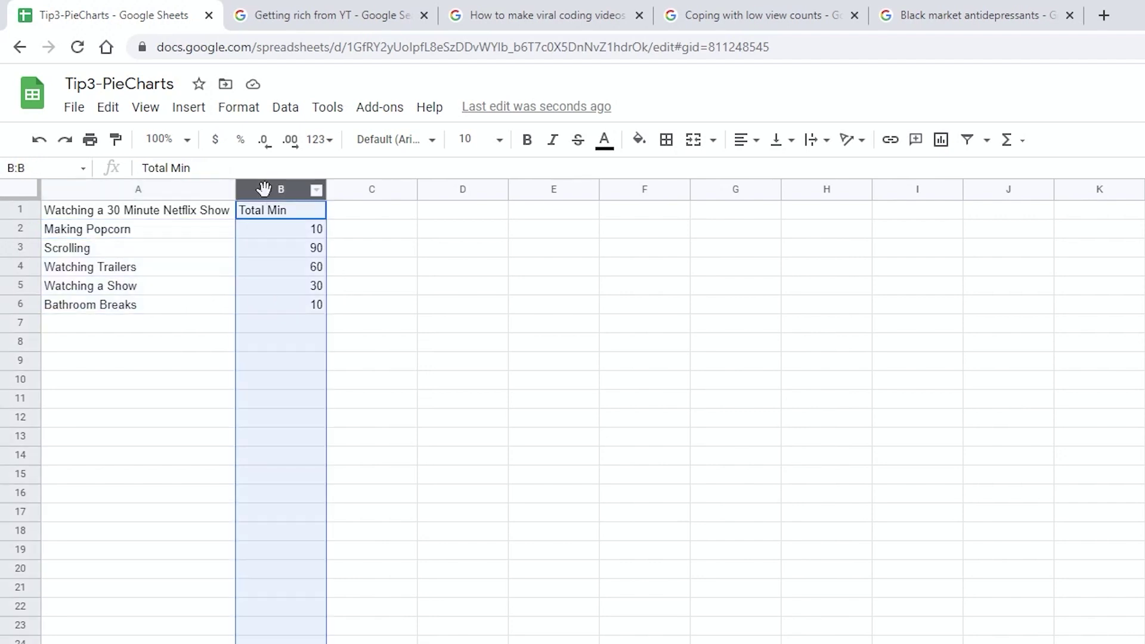
left_click(282, 214)
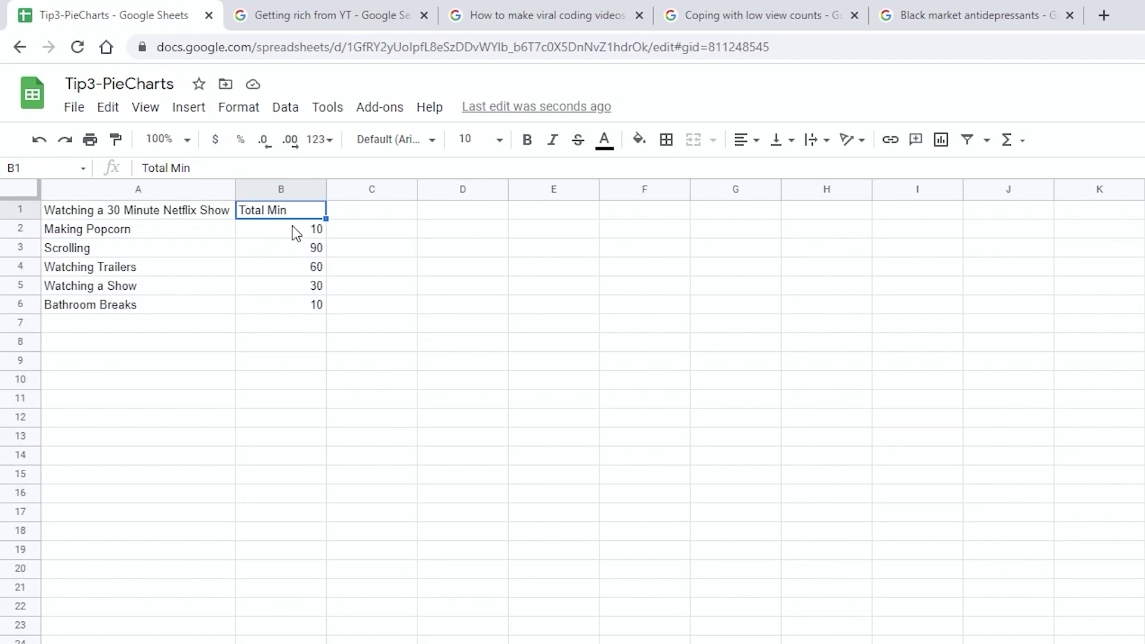
left_click_drag(292, 227, 302, 319)
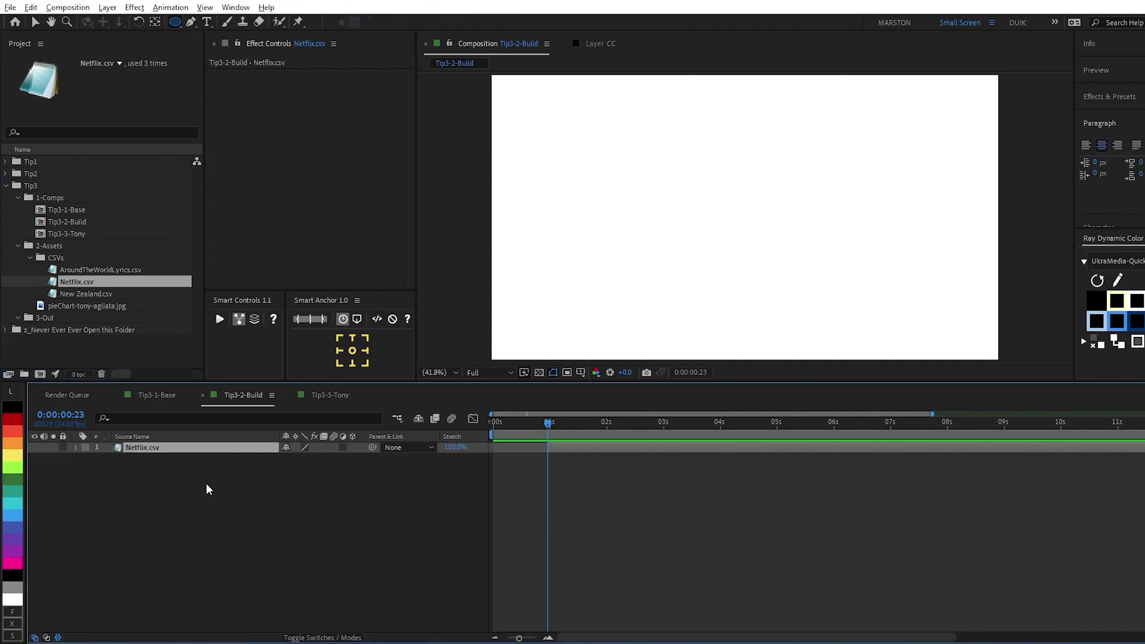
Expand Netflix.csv's Data group and compare Number of Rows with the minute values in column B.
left_click(74, 447)
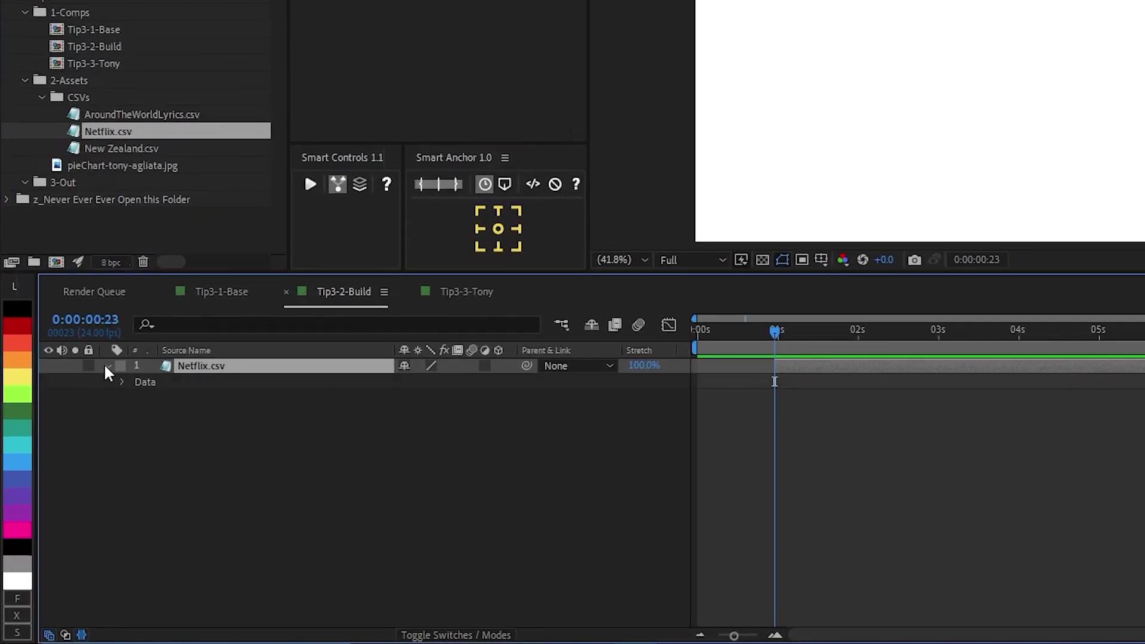
left_click(123, 382)
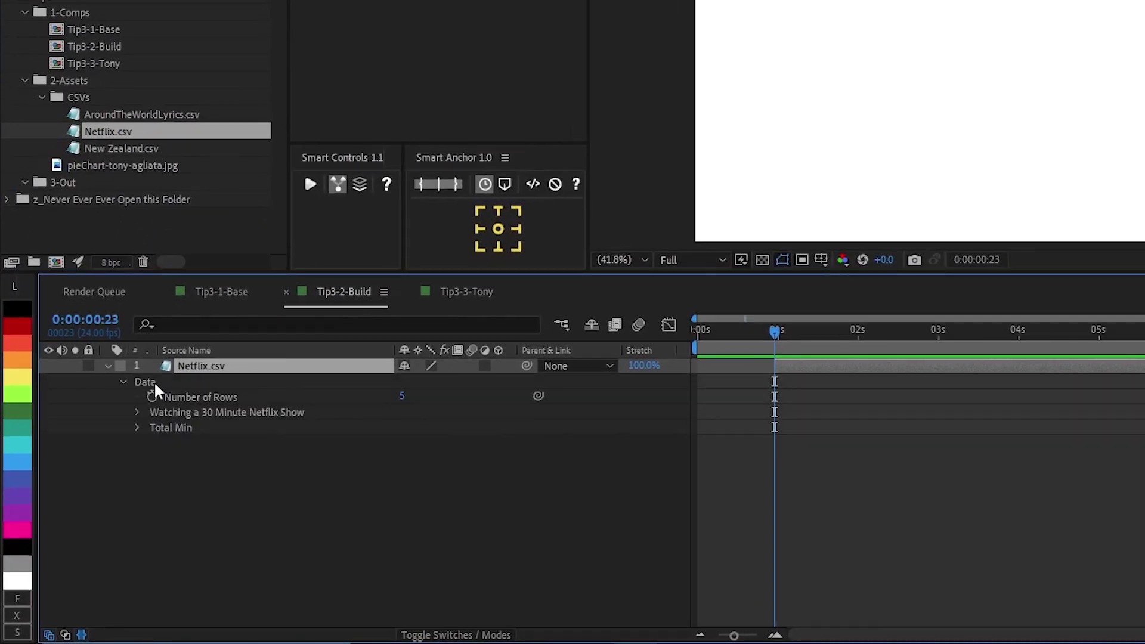
left_click(215, 399)
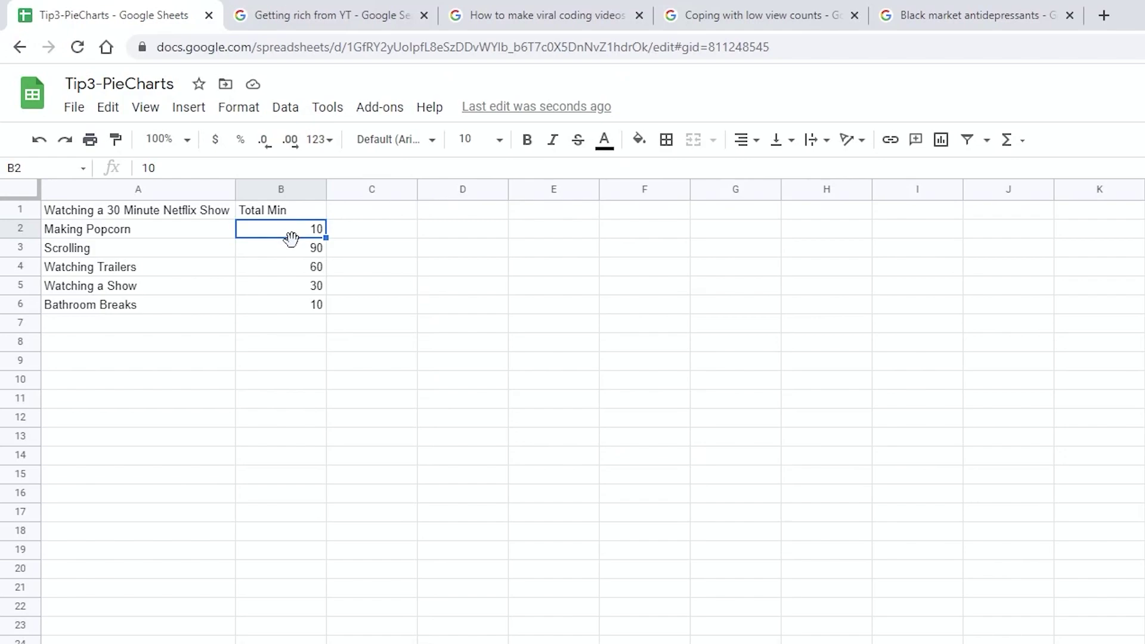
left_click(292, 247)
left_click(293, 267)
left_click(296, 285)
left_click(298, 304)
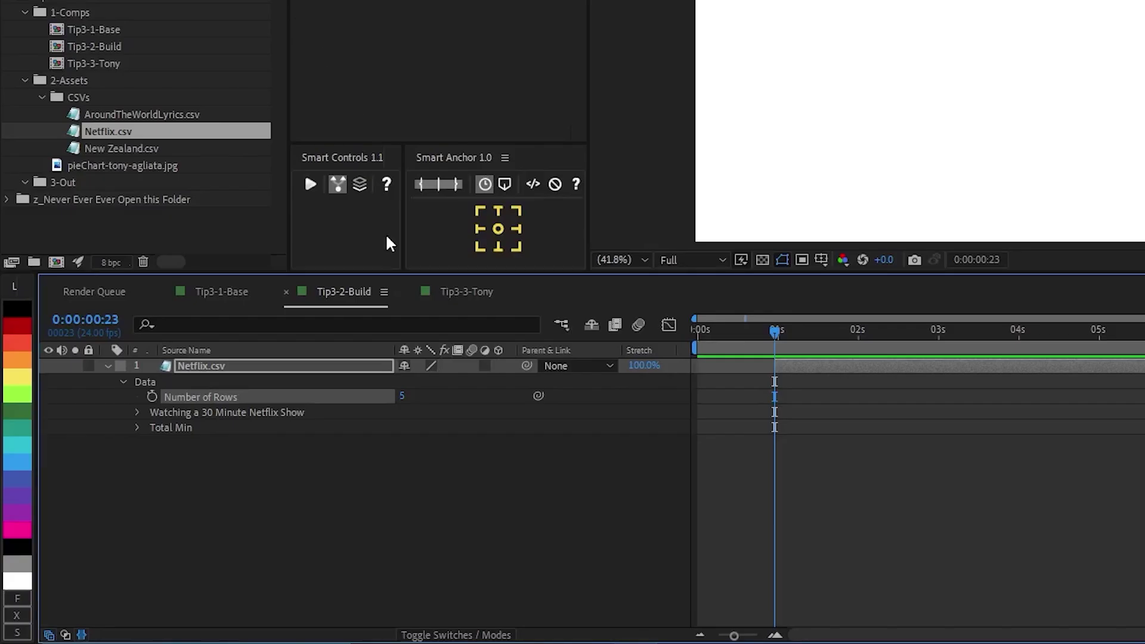
Browse the data groups and expand Total Min to show its values.
left_click(150, 411)
left_click(160, 425)
left_click(156, 412)
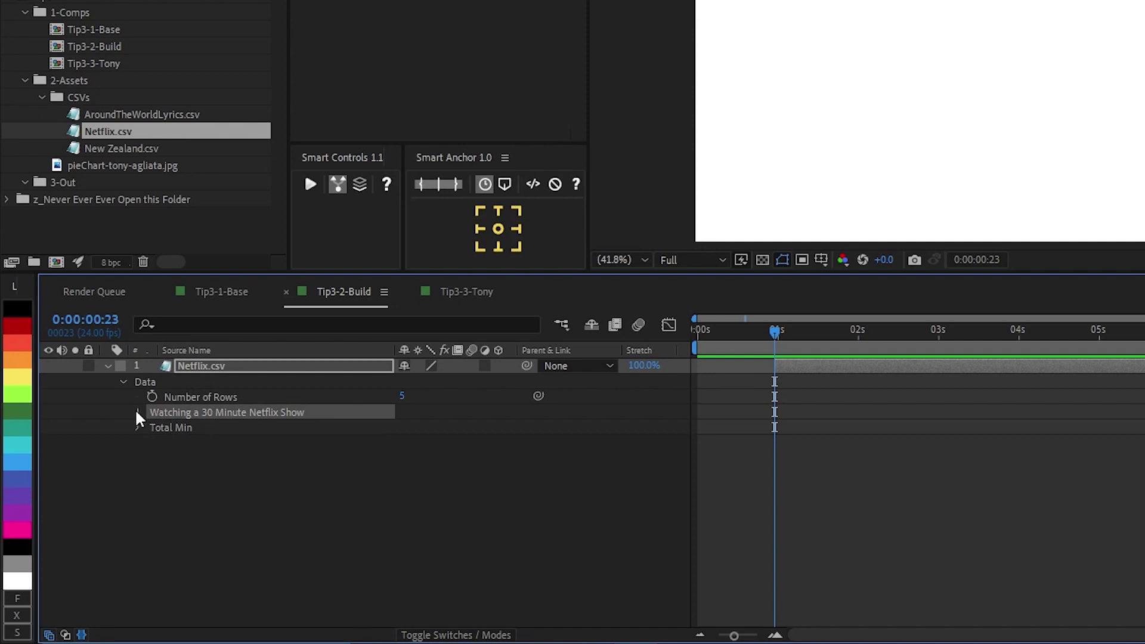
left_click(136, 411)
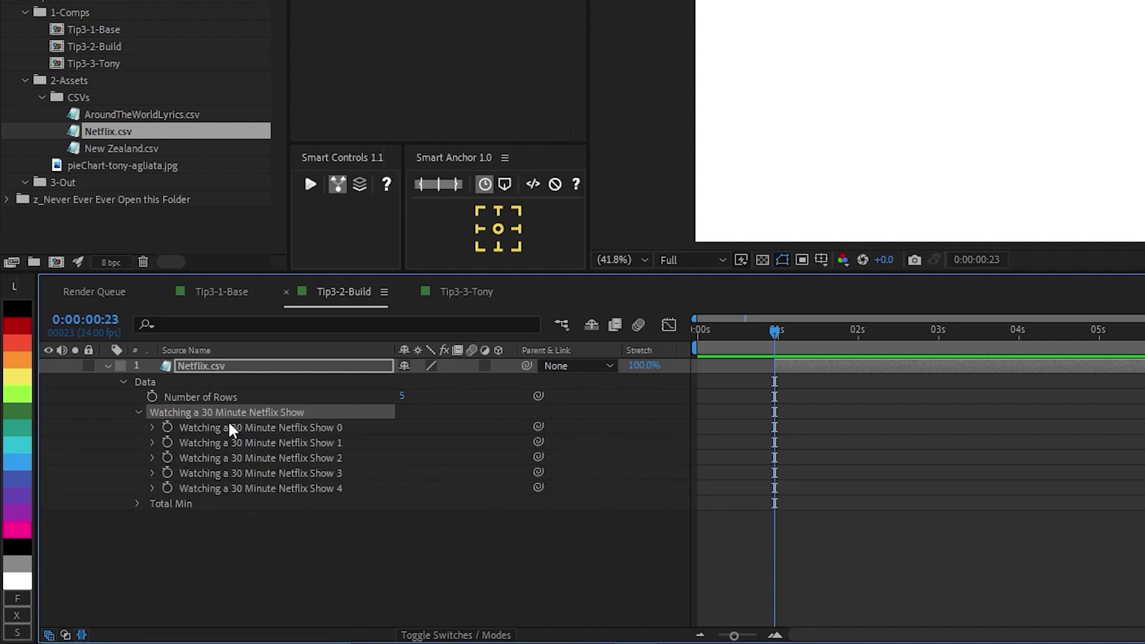
left_click(138, 410)
left_click(160, 425)
left_click(137, 426)
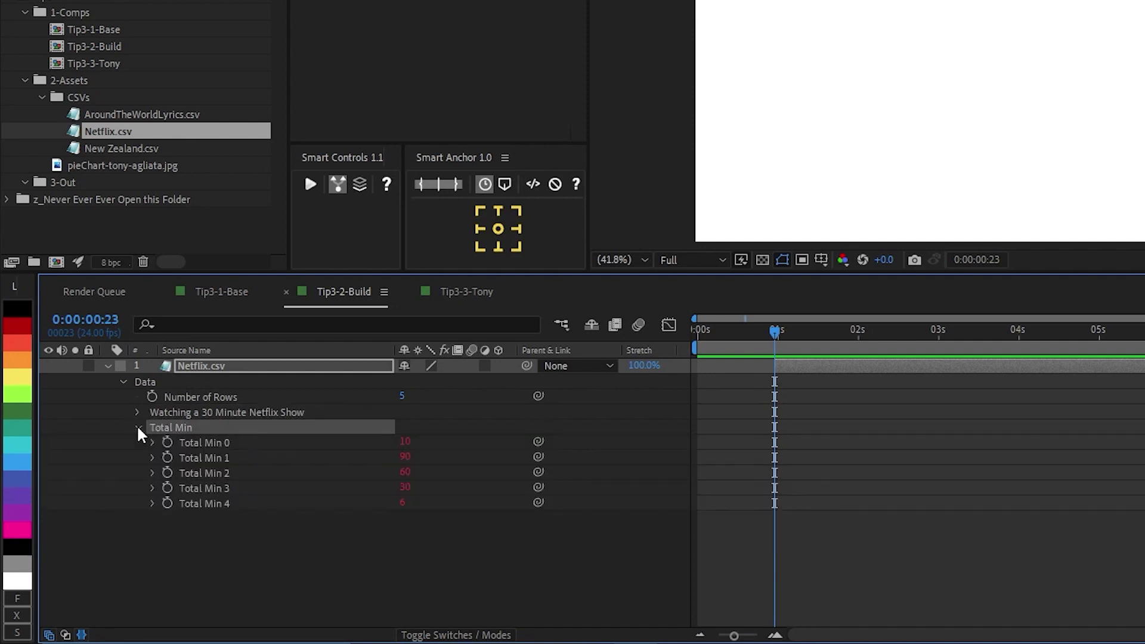
Reveal and inspect Total Min 0's expression footage("Netflix.csv").dataValue([1,0]).
left_click(203, 443)
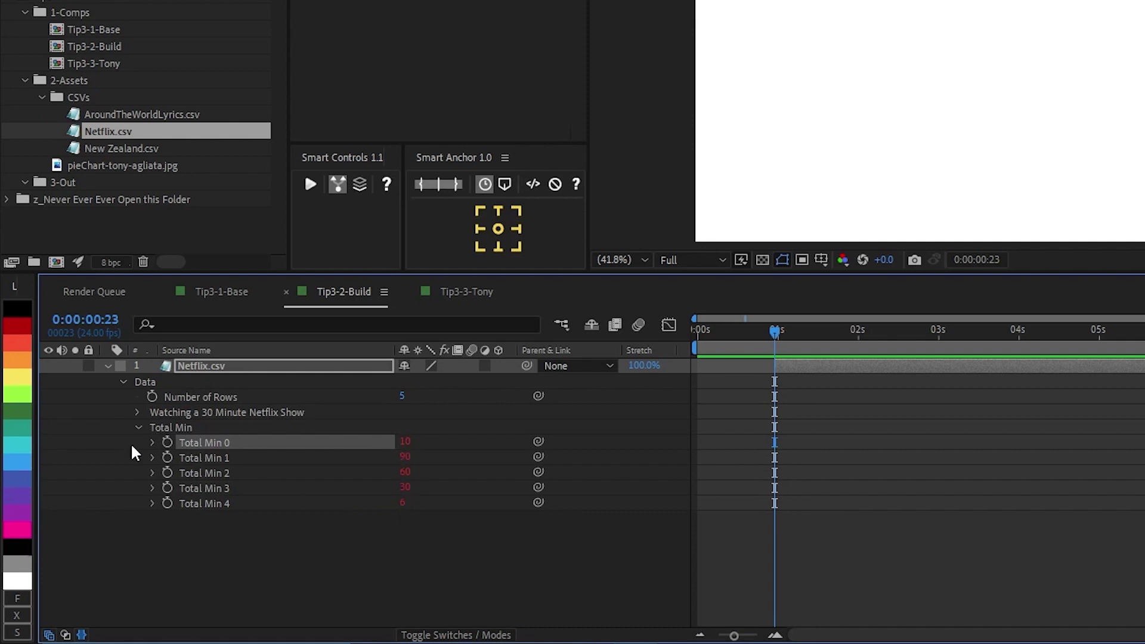
left_click(151, 441)
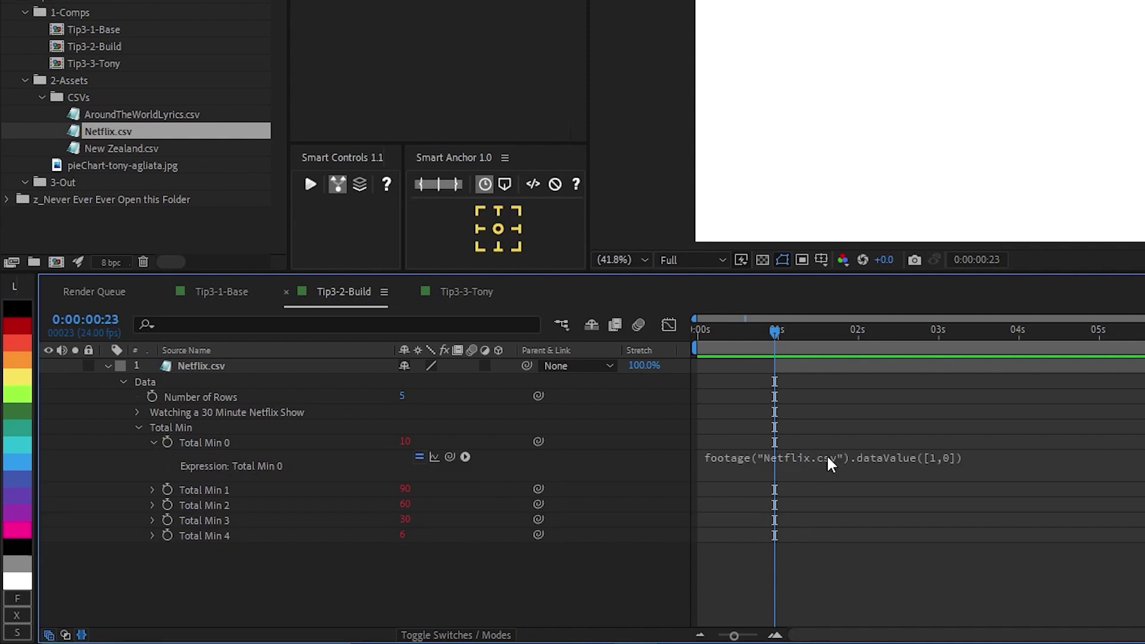
left_click(827, 459)
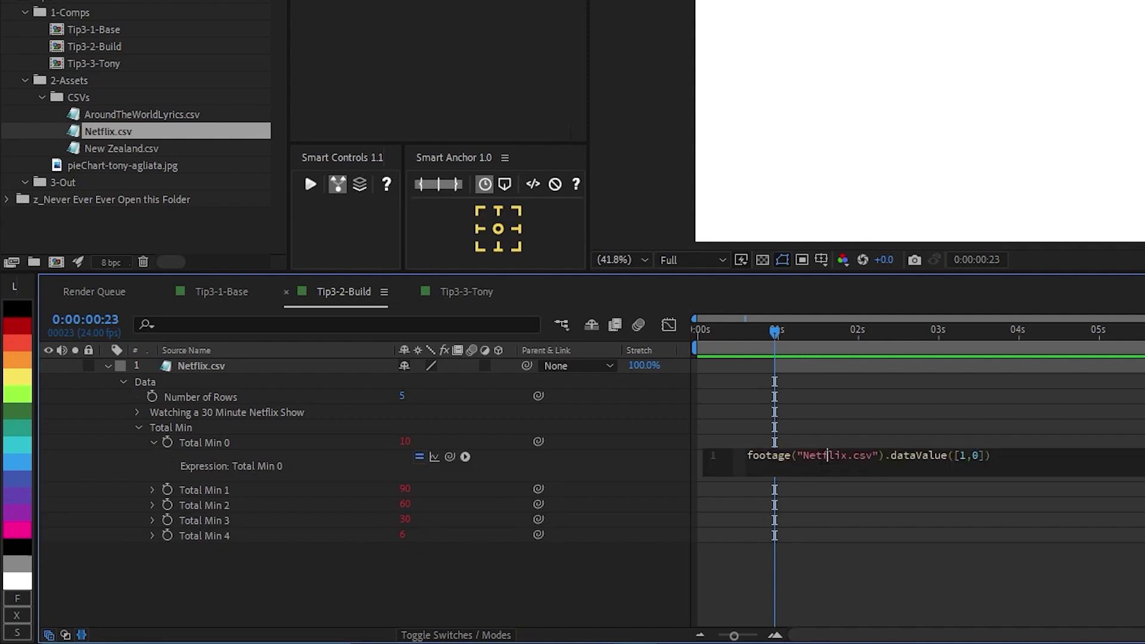
left_click_drag(802, 456, 873, 464)
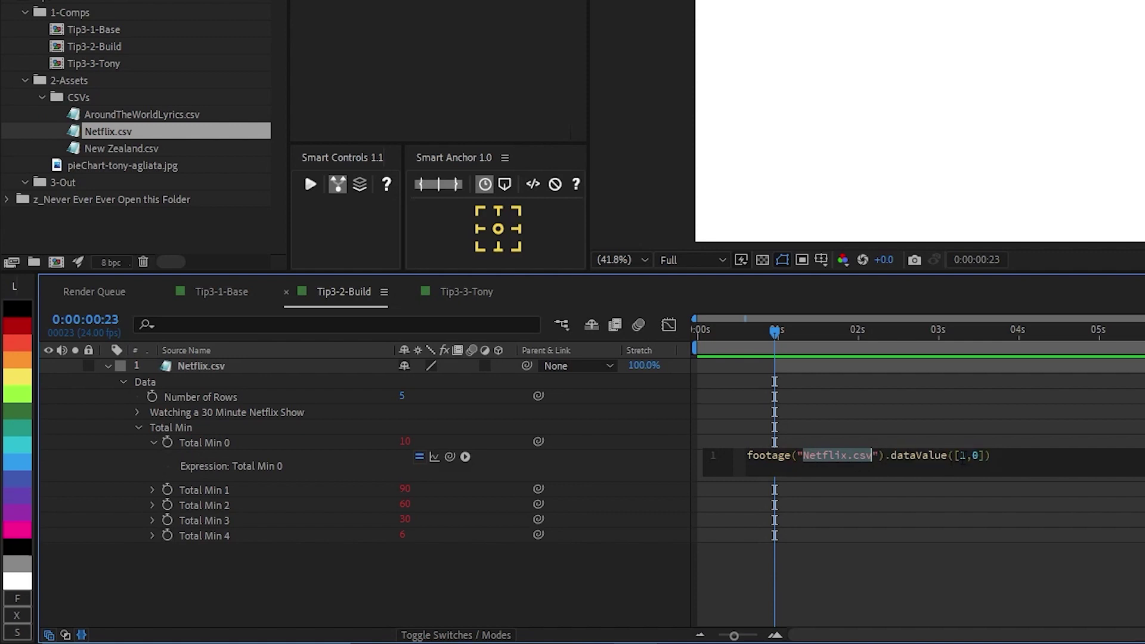
left_click(958, 455)
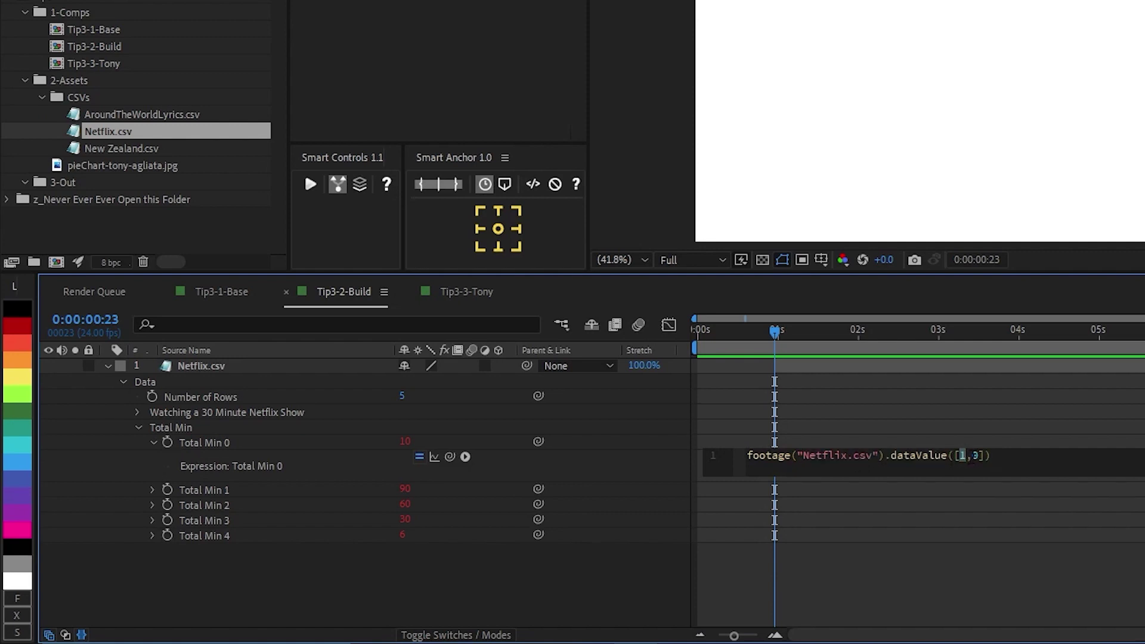
key("alt+Tab")
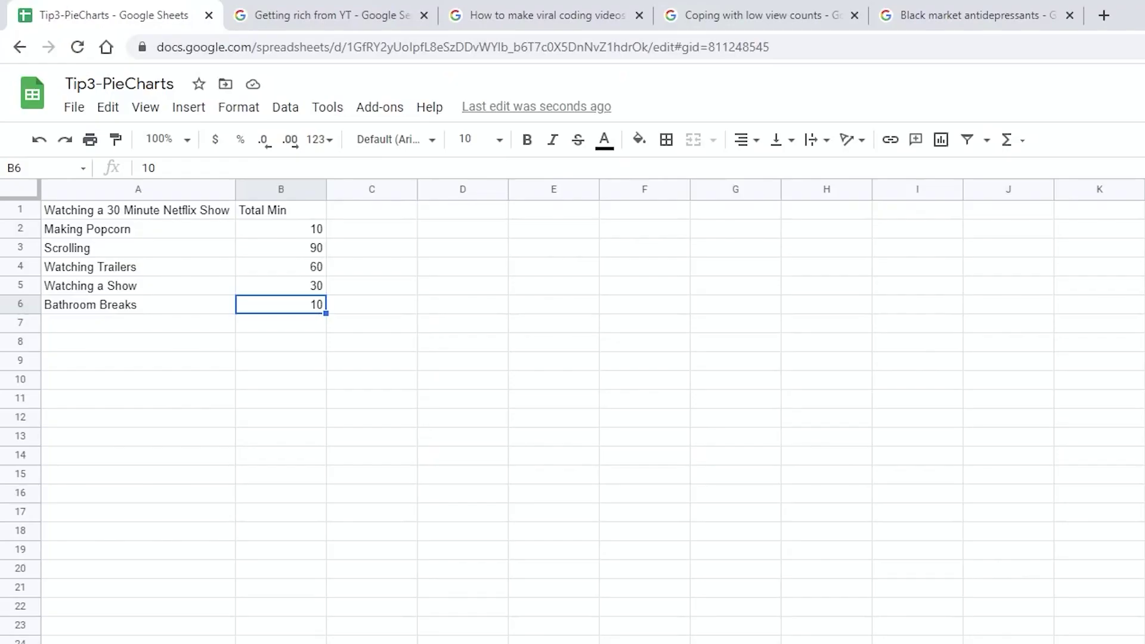
left_click(375, 262)
left_click(265, 188)
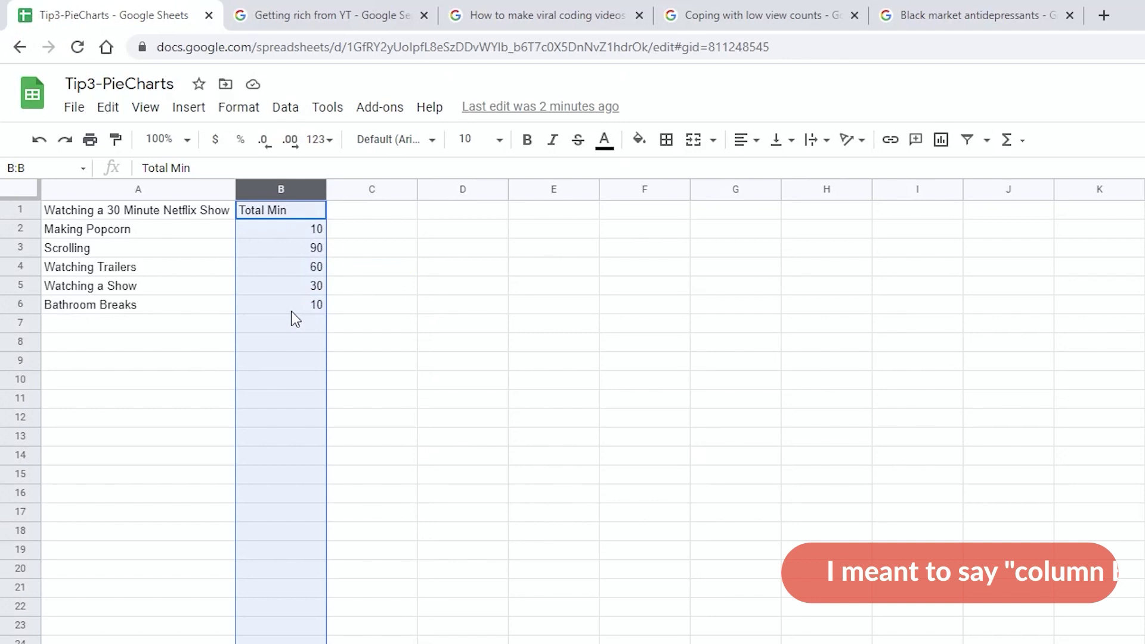
left_click(289, 229)
left_click(212, 189)
left_click(285, 186)
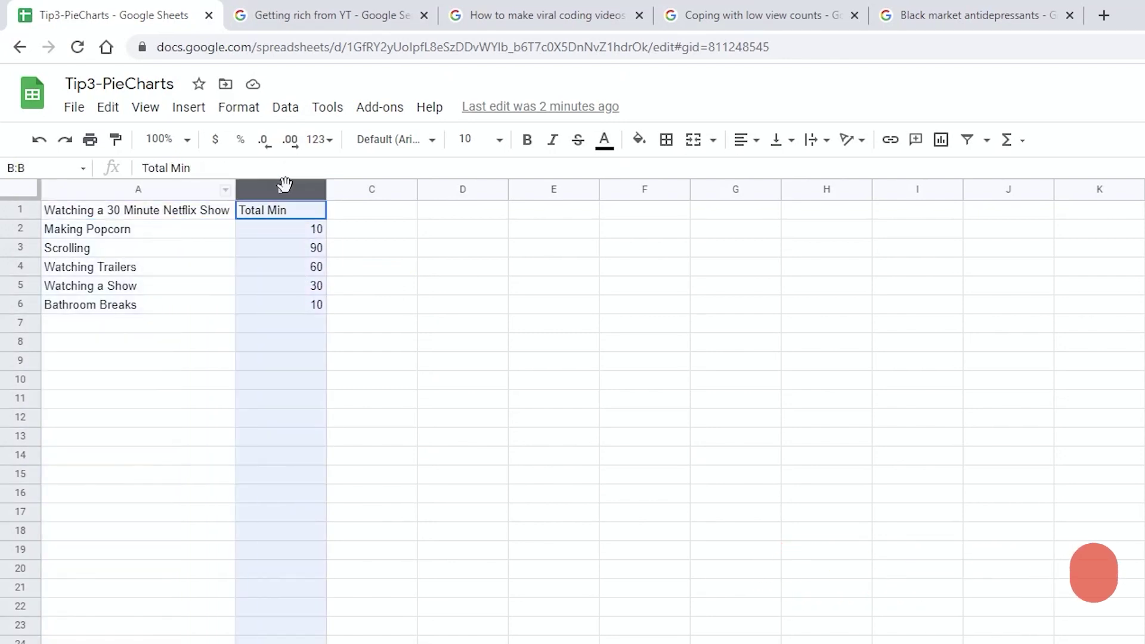
left_click(357, 233)
left_click(39, 227)
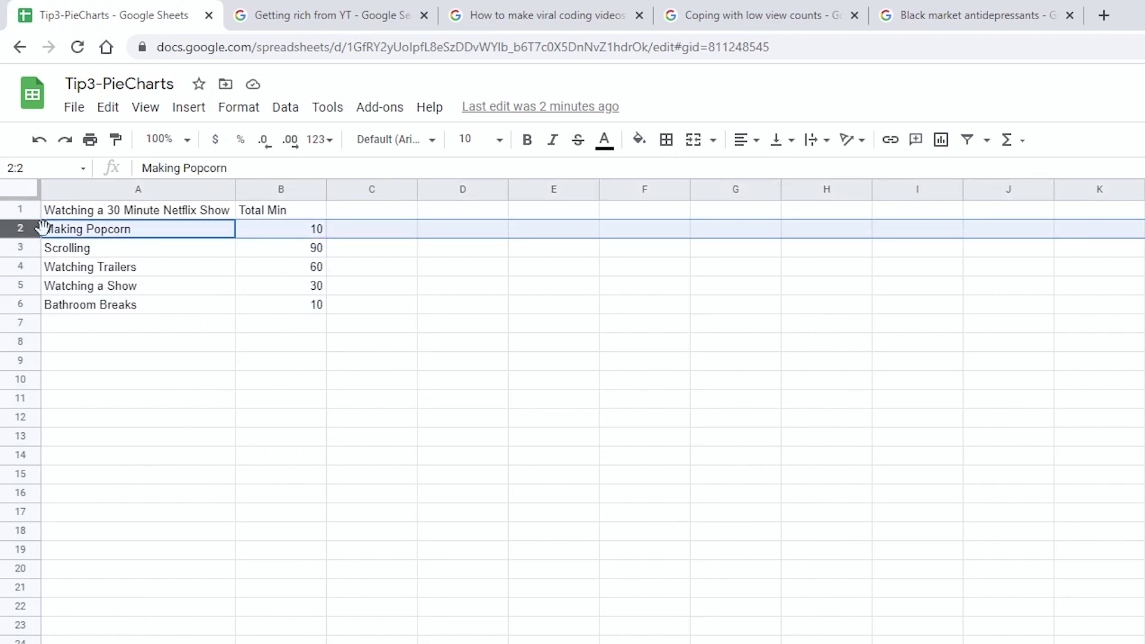
left_click(269, 232)
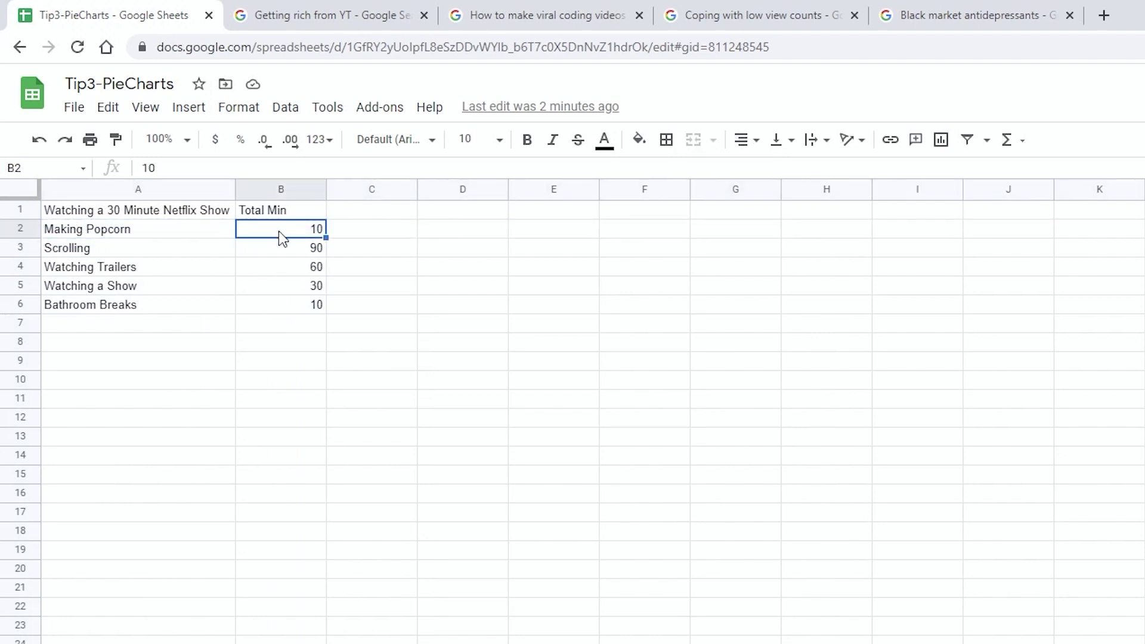
left_click(21, 229)
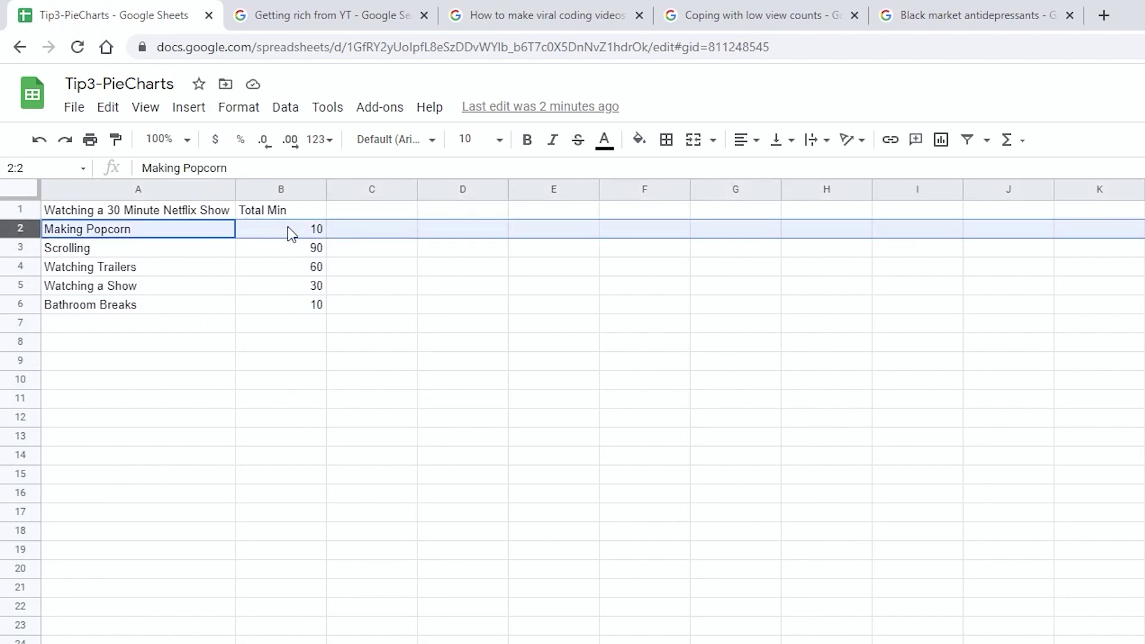
left_click(285, 254)
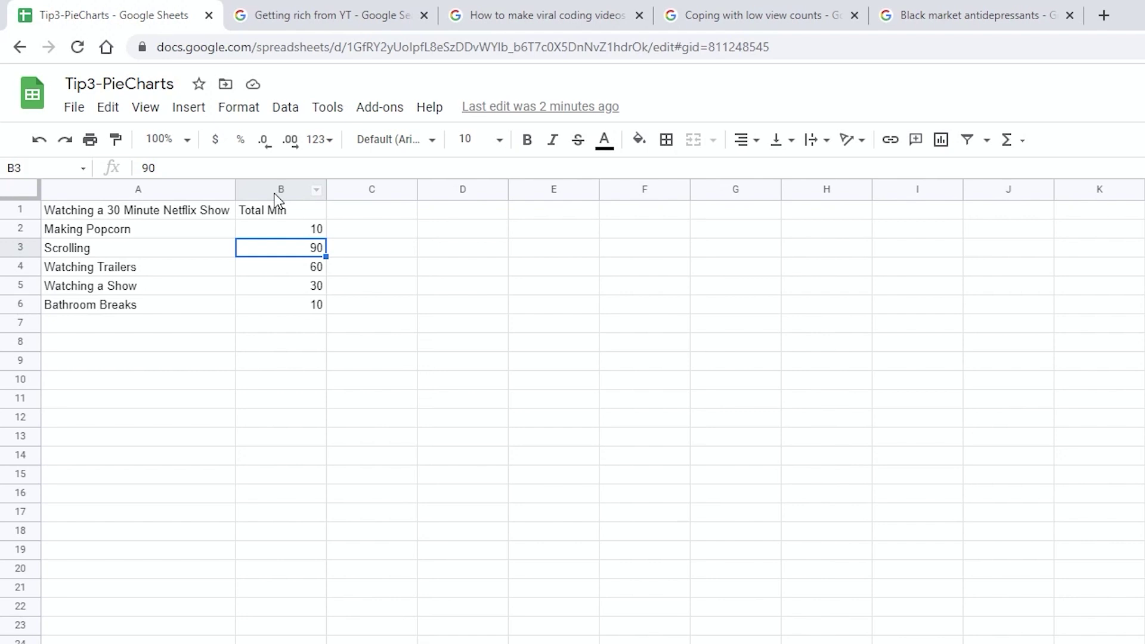
left_click(301, 231)
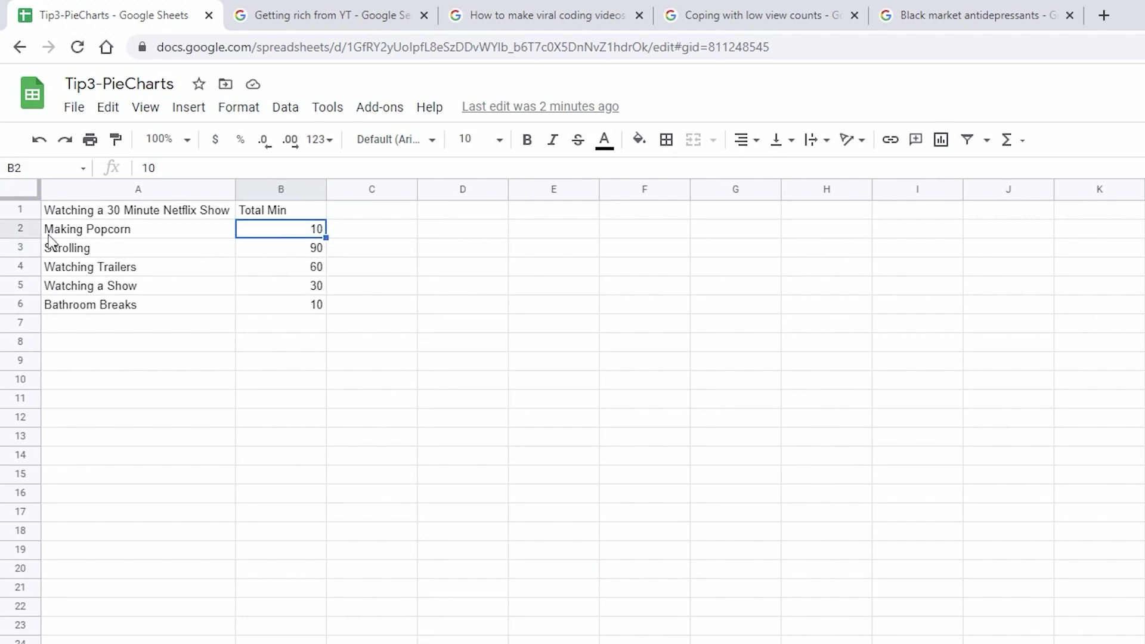
left_click(283, 246)
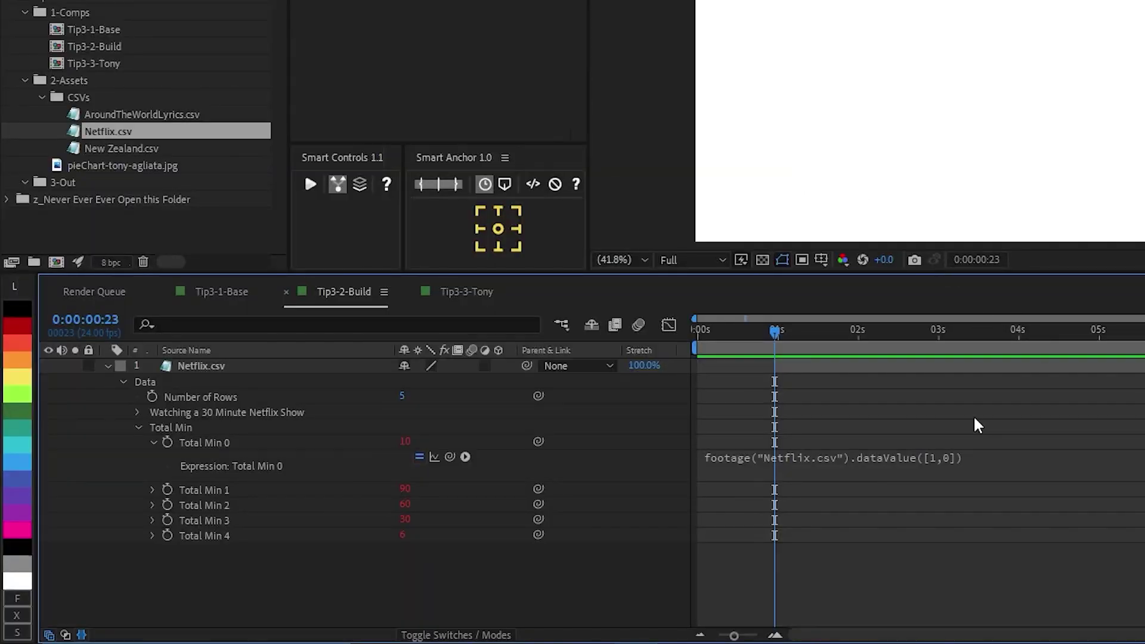
Finish inspecting the Total Min 0 expression and collapse the Netflix.csv layer.
left_click(961, 458)
left_click_drag(989, 455, 420, 456)
left_click(411, 587)
left_click(107, 367)
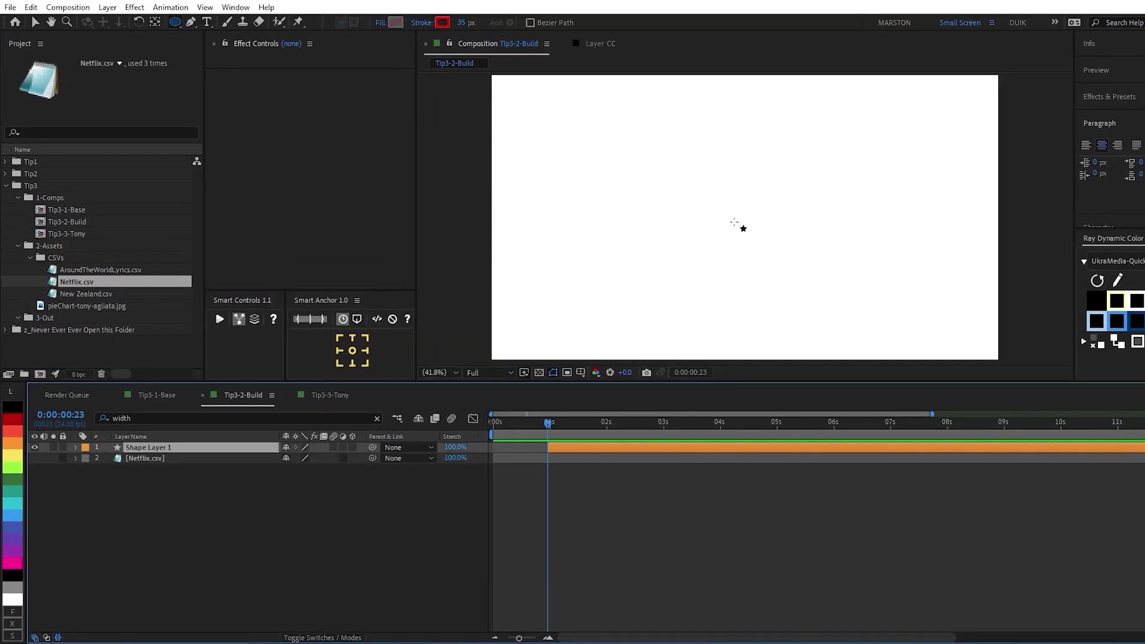
Draw a centred red ring and name its shape layer pieChart-1.
left_click_drag(733, 222, 793, 284)
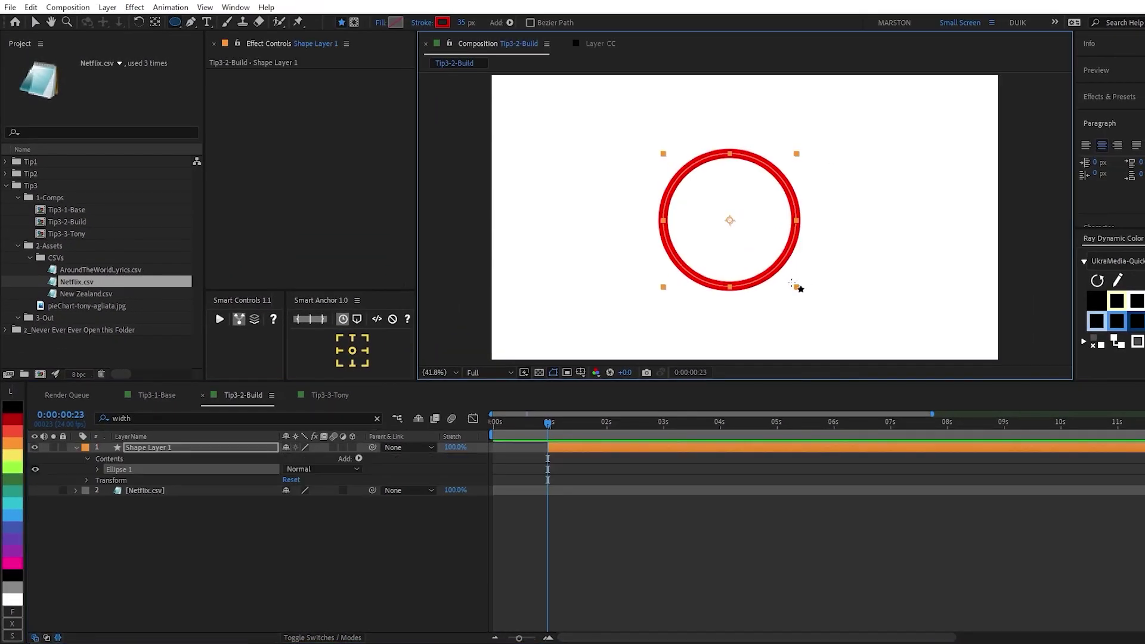
key("ctrl+Home")
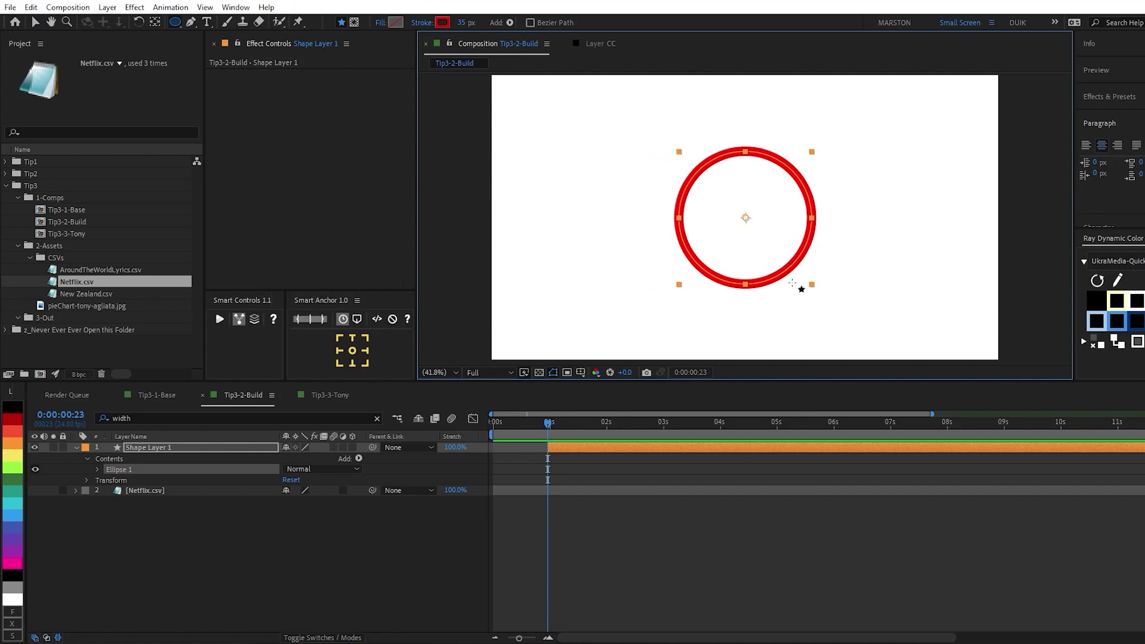
key("Return")
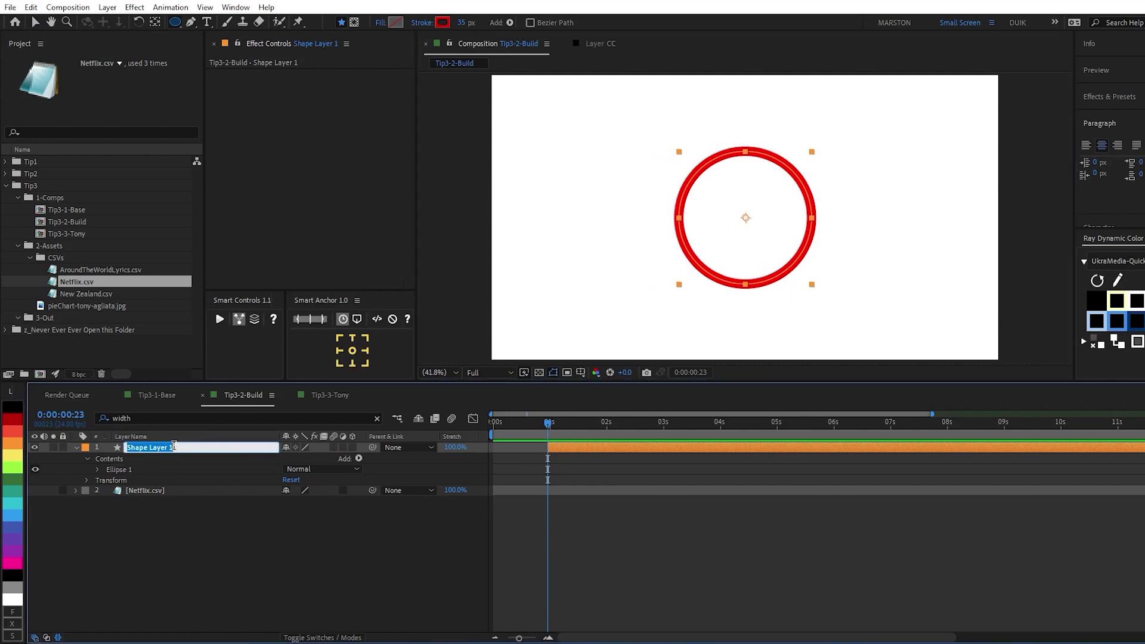
type("pieChart-1")
key("Return")
left_click(184, 542)
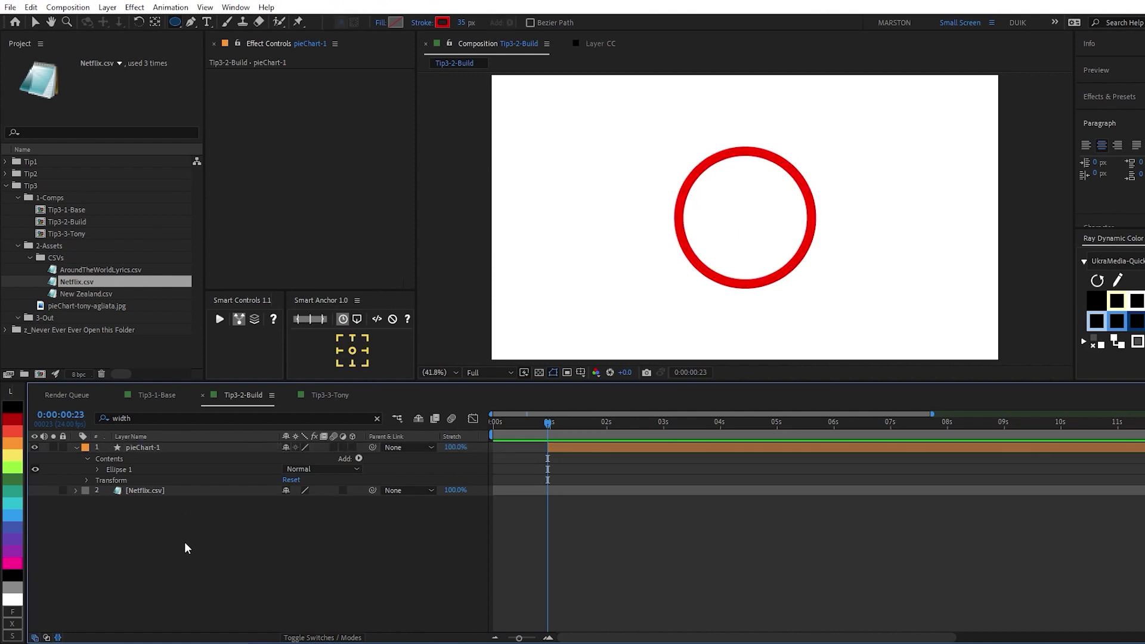
Create a new empty shape layer from the Layer menu.
key("alt+l")
key("Right")
key("Down")
key("Down")
key("Down")
key("Down")
key("Down")
key("Return")
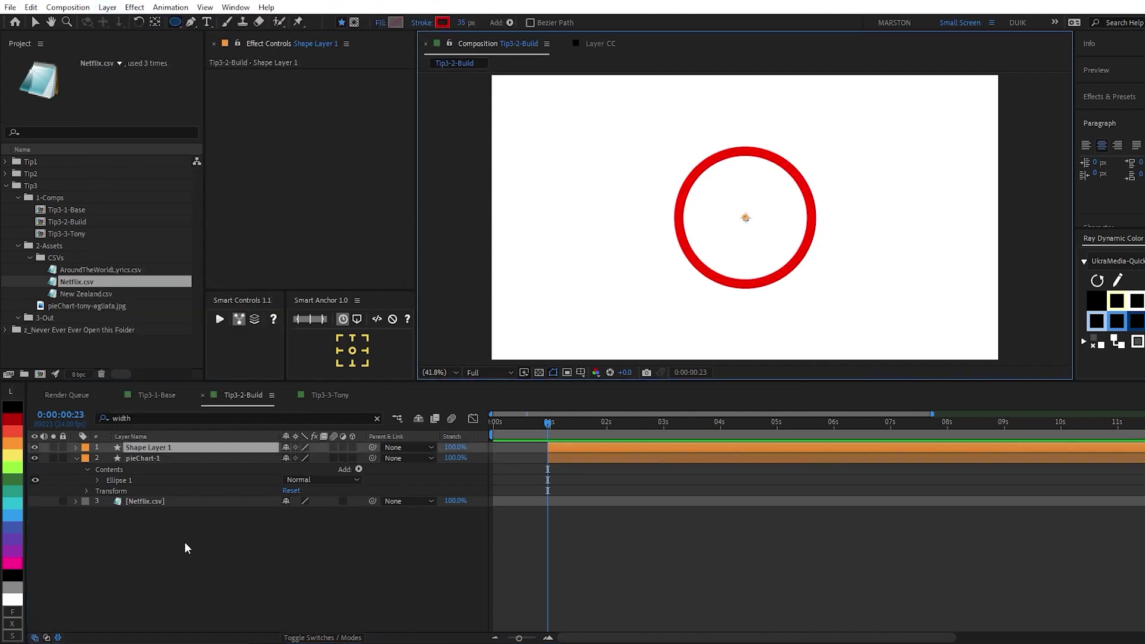
Rename the new shape layer to Ctrl and make it a guide layer.
left_click(152, 449)
key("Return")
type("Ctrl")
key("Return")
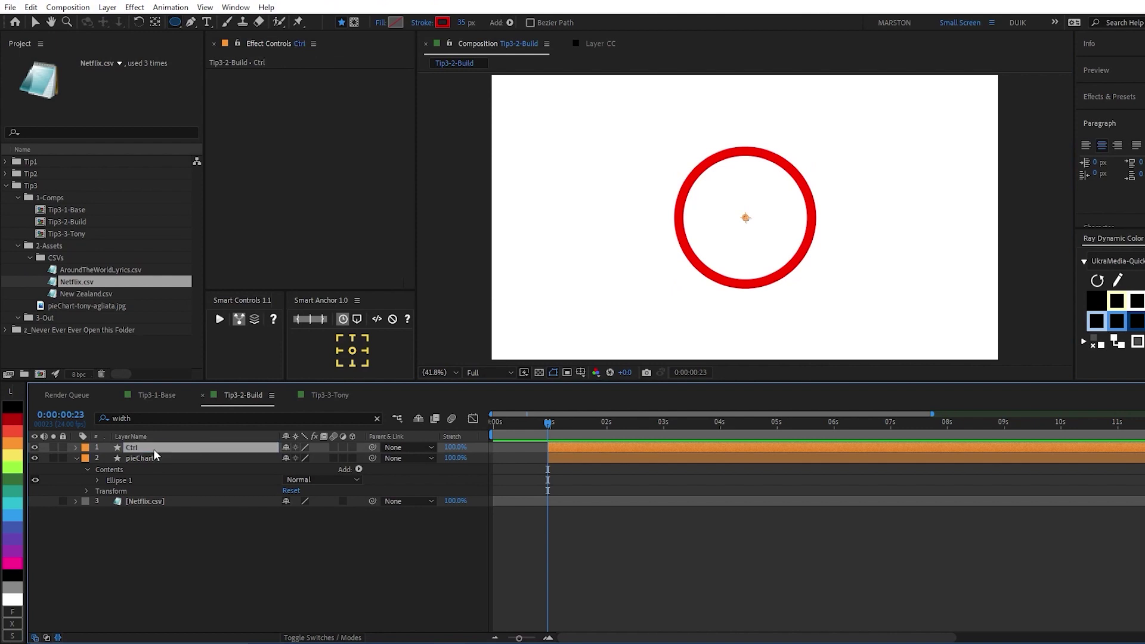
left_click(16, 458)
right_click(123, 447)
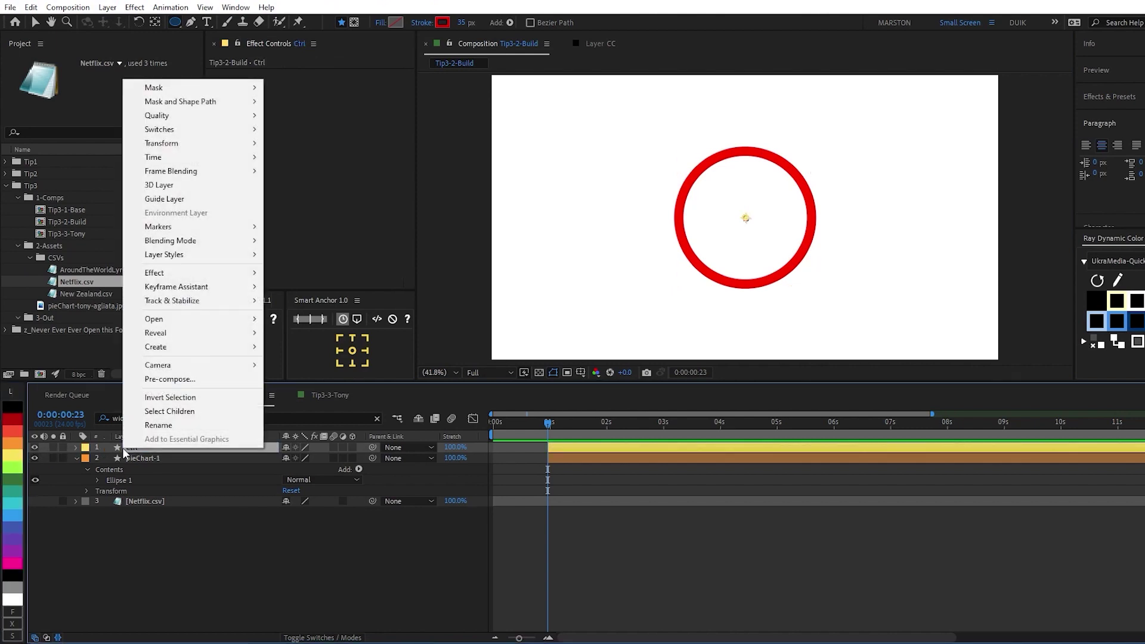
left_click(162, 203)
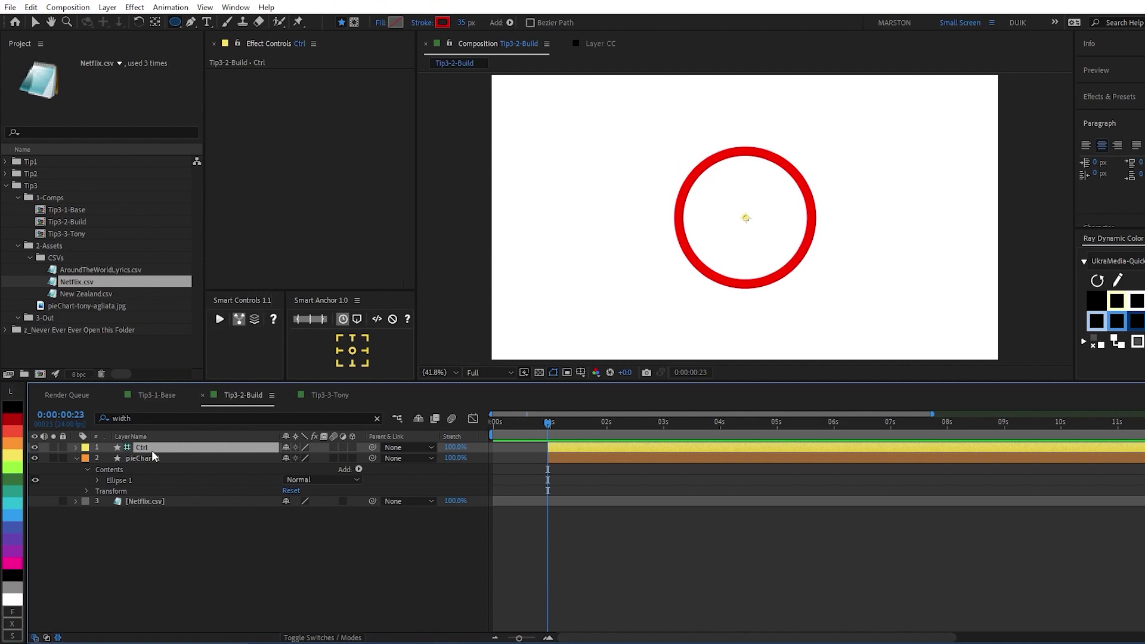
Apply a Slider Control to Ctrl and duplicate it into four sliders.
key("ctrl+space")
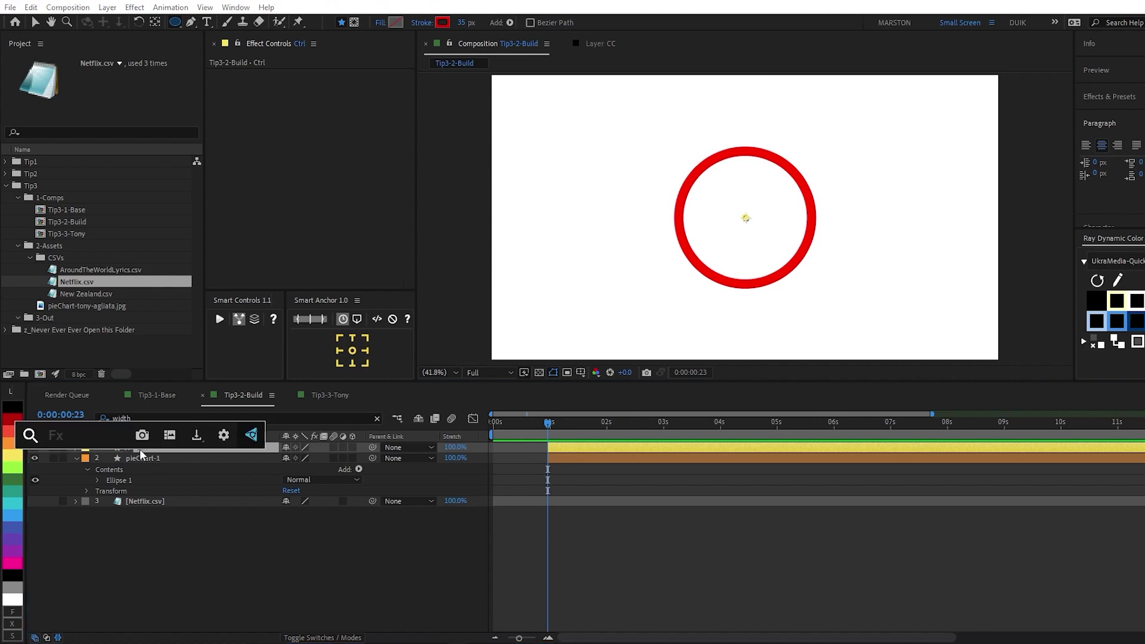
type("slider")
key("Return")
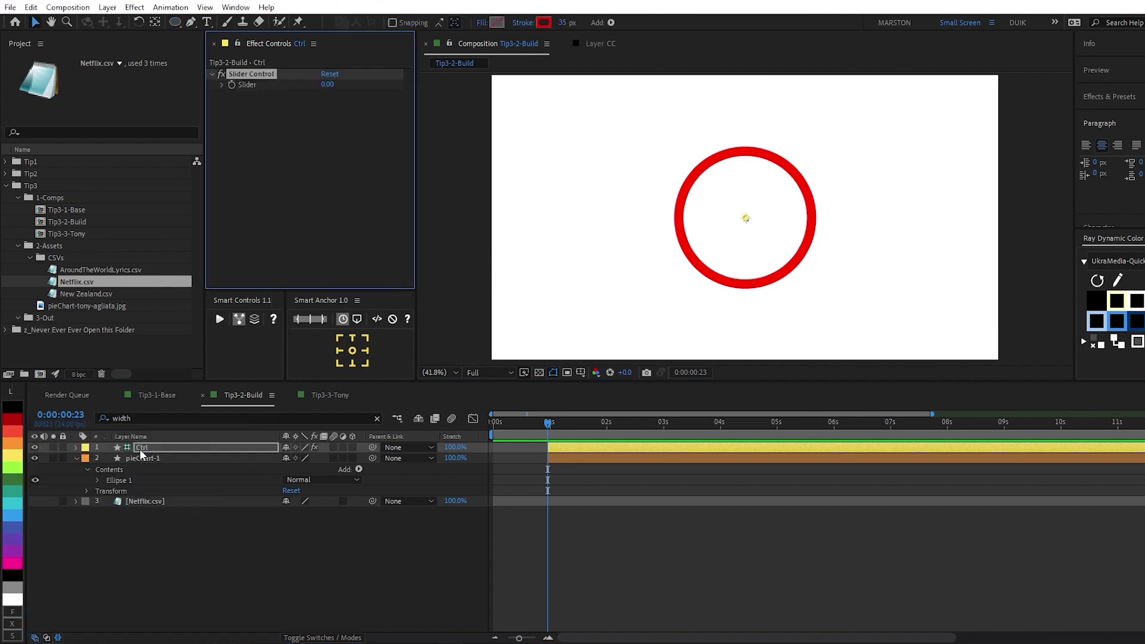
left_click(287, 217)
left_click(255, 77)
key("ctrl+d")
key("ctrl+d")
key("ctrl+d")
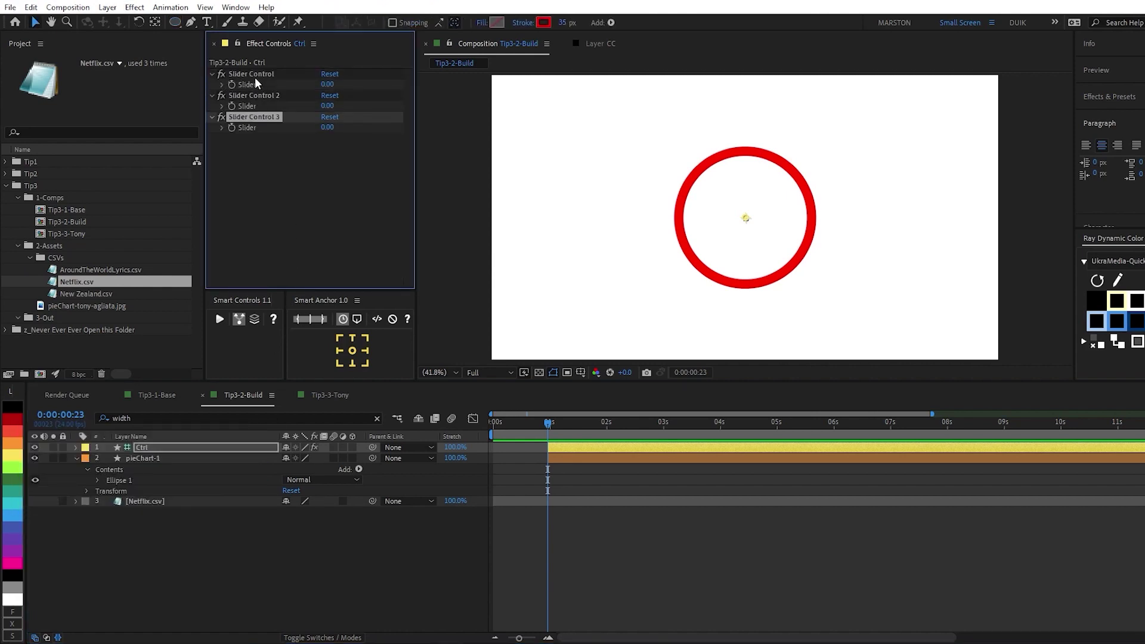
Rename the first two sliders Size and Stroke Width.
key("Return")
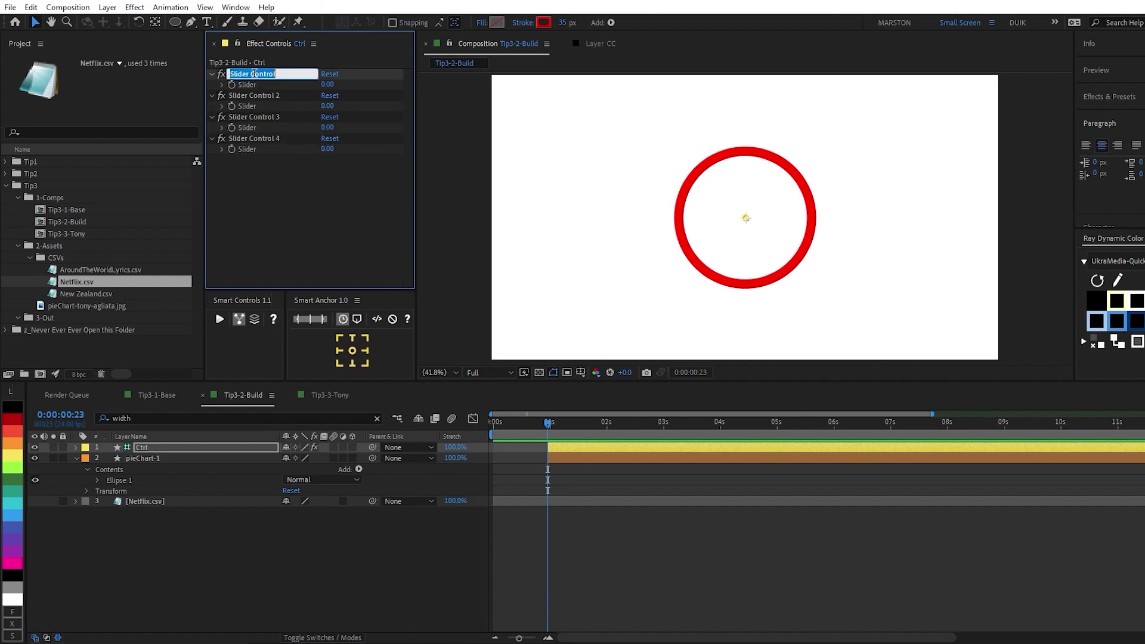
type("Size")
key("Return")
left_click(256, 95)
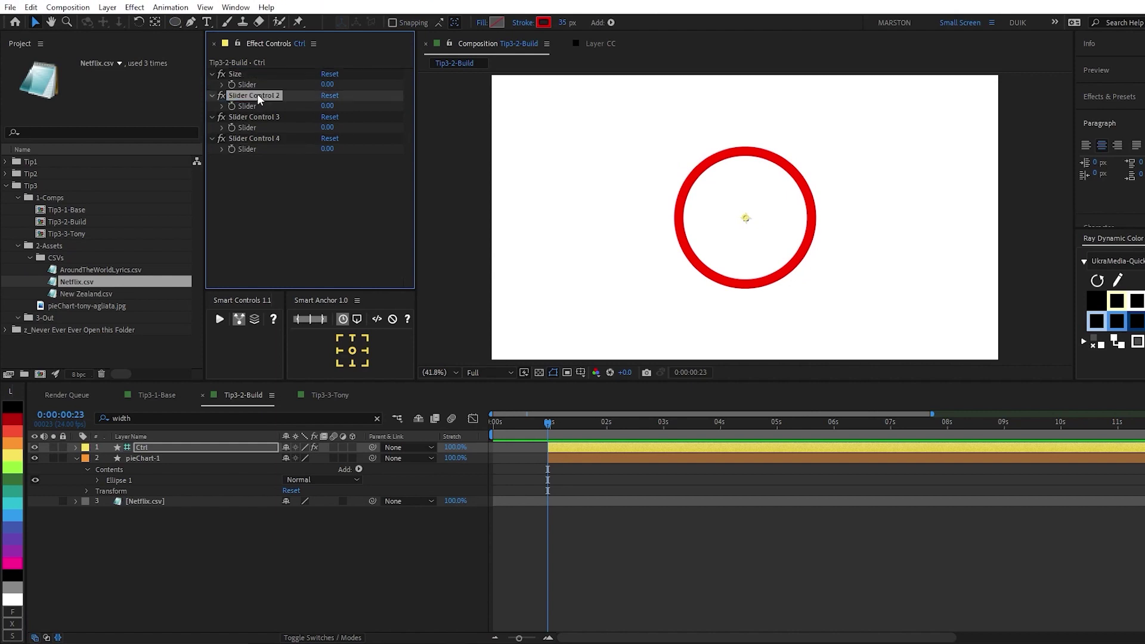
key("Return")
type("Stroke Width")
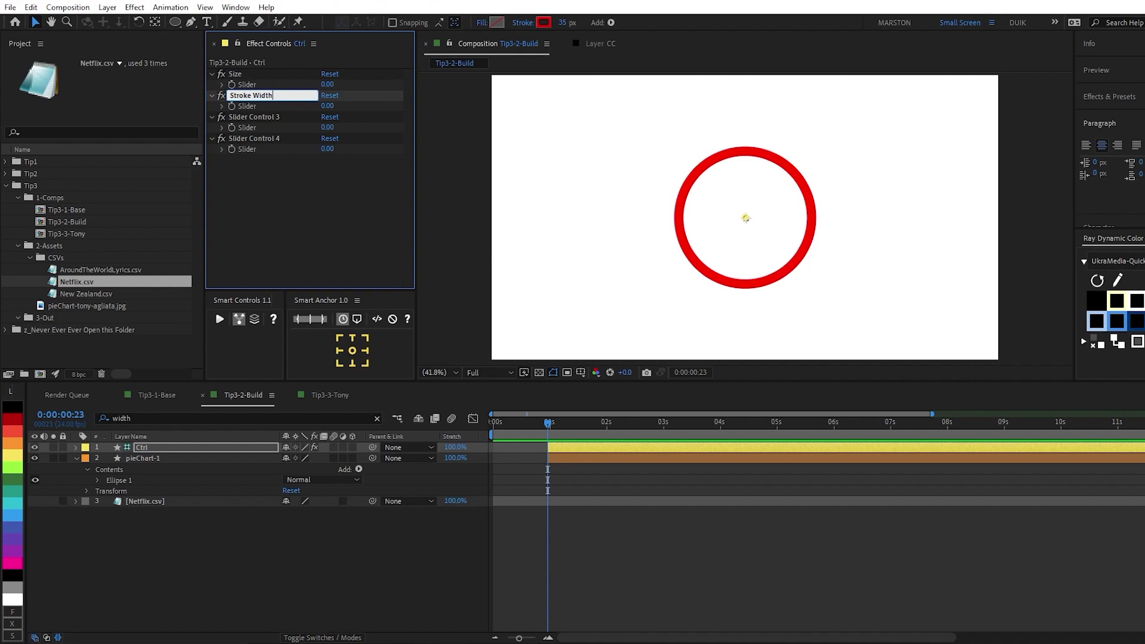
key("Return")
Rename the third and fourth sliders Progress and Total Value.
left_click(258, 117)
key("Return")
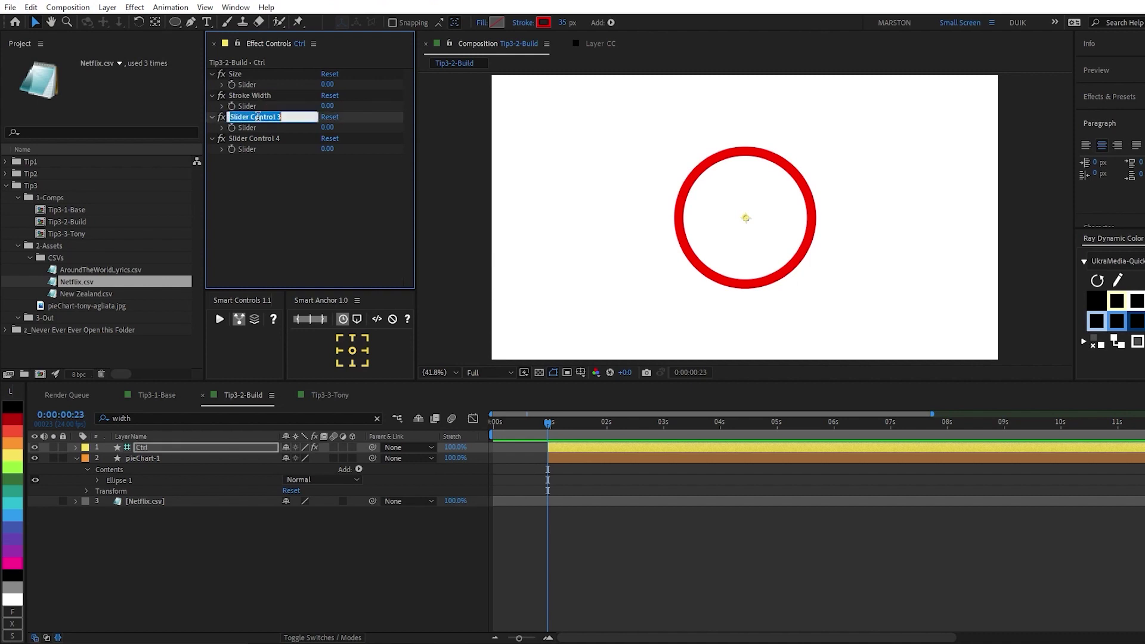
type("Progress")
key("Return")
left_click(263, 136)
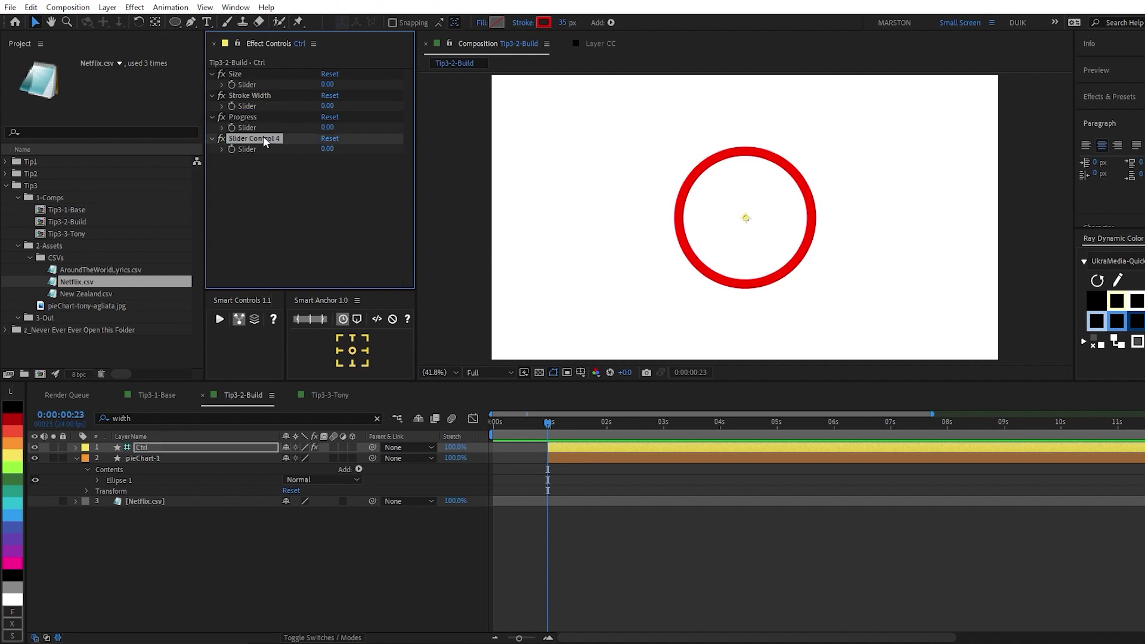
key("Return")
type("Total")
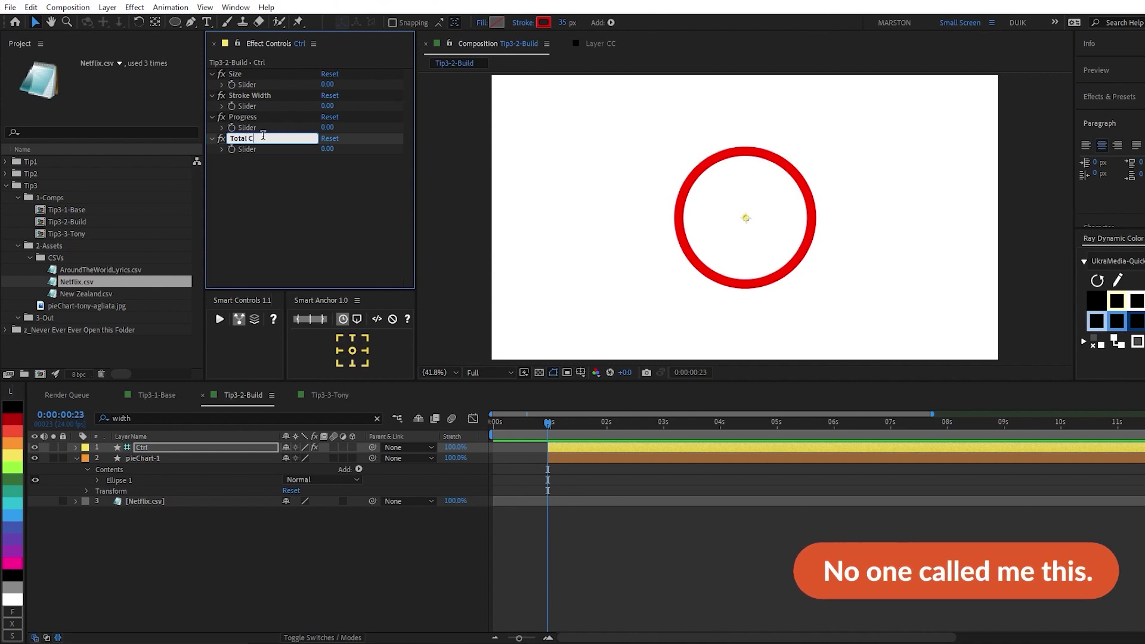
type(" Value")
key("Return")
Add a Color Control to Ctrl and rename it Color-1.
left_click(273, 185)
key("ctrl+space")
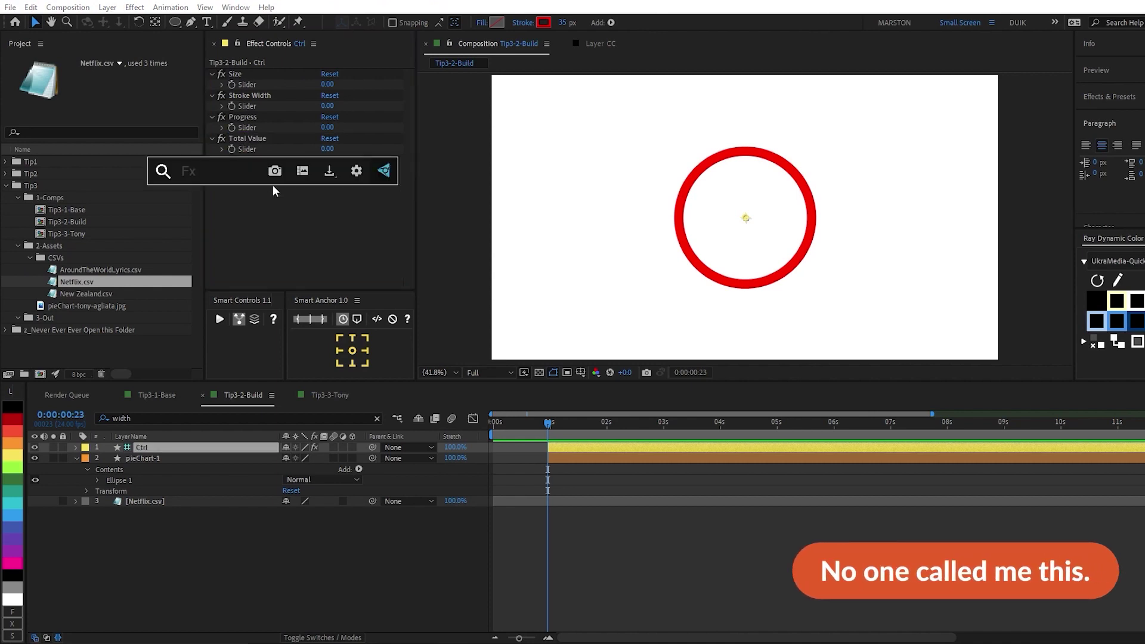
type("color con")
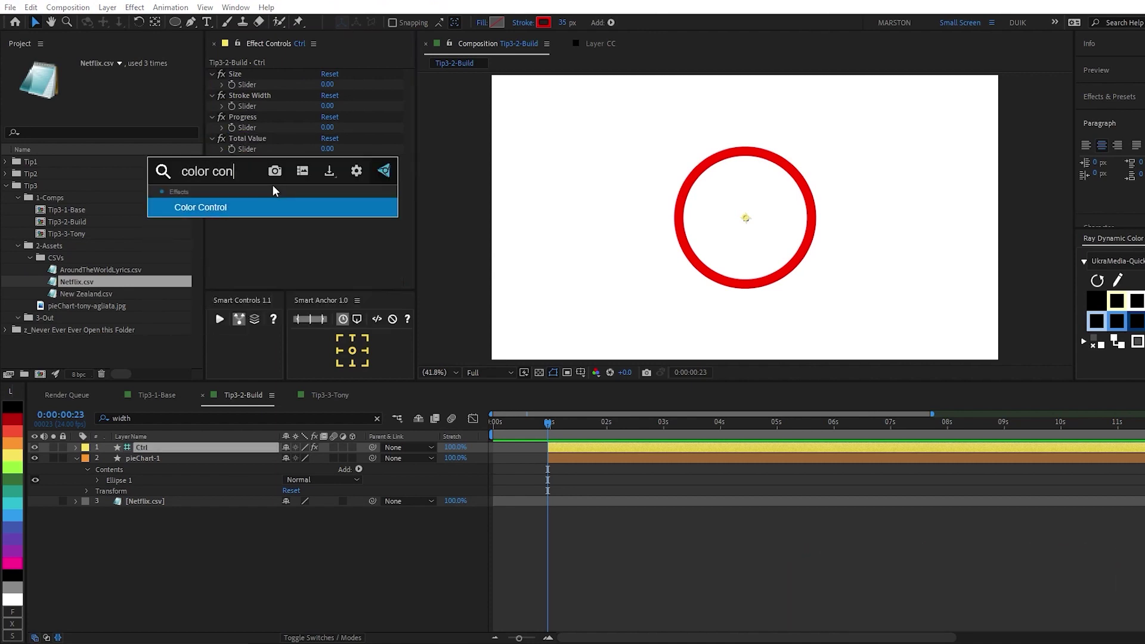
key("Return")
key("Return")
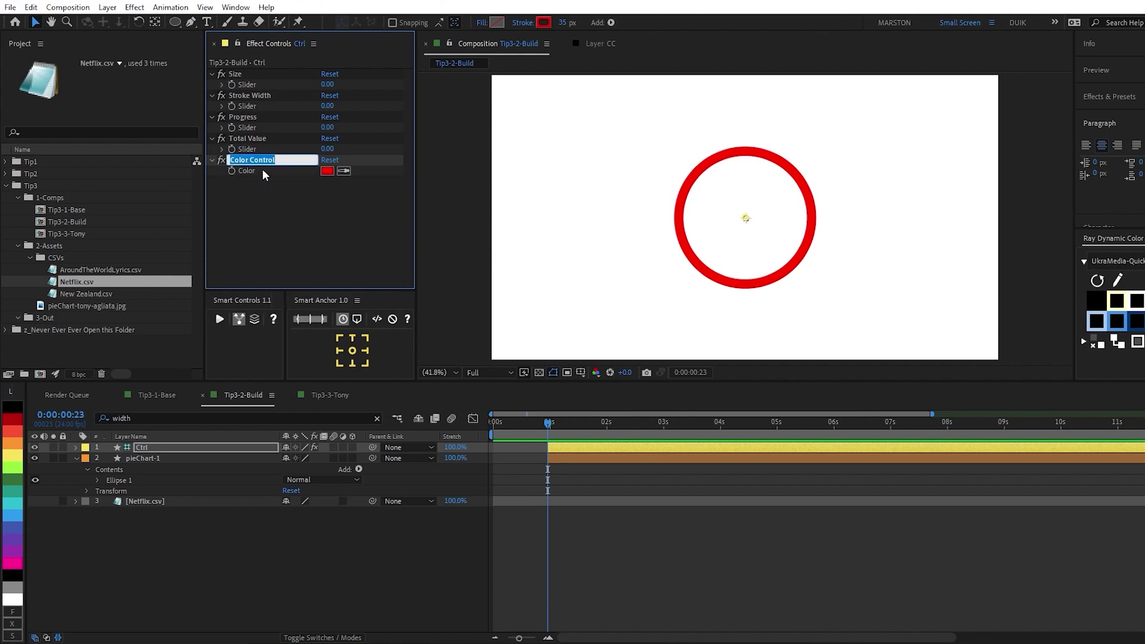
left_click(250, 160)
double_click(250, 159)
key("BackSpace")
type("-1")
key("Return")
key("ctrl+d")
key("ctrl+d")
key("ctrl+d")
key("ctrl+d")
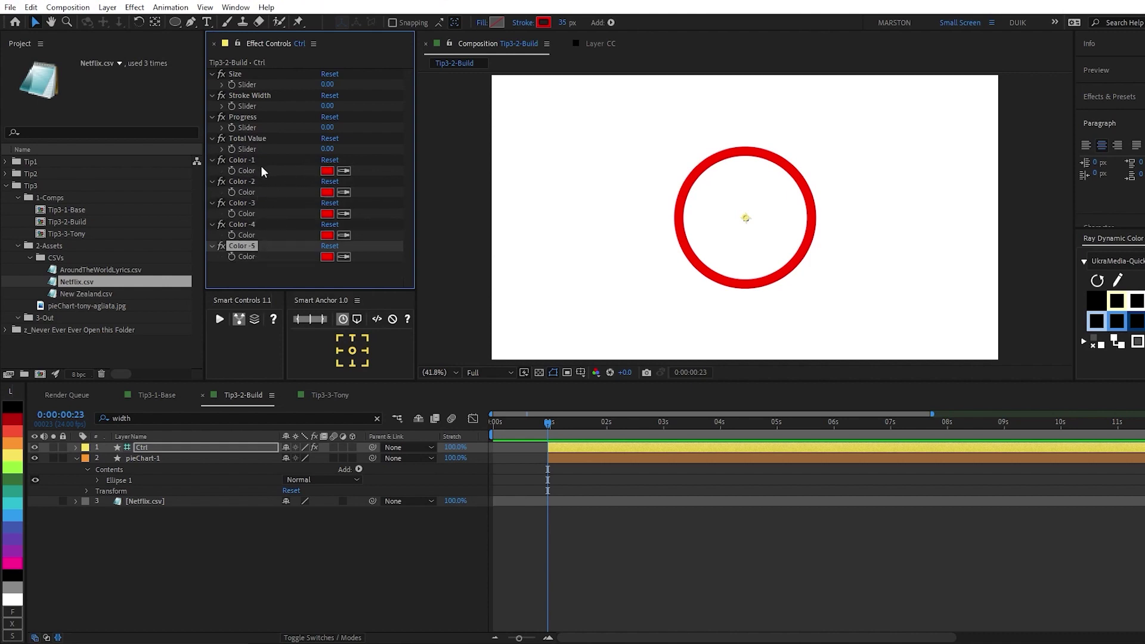
Delete the extra duplicates, fix the Color-1 name, and duplicate it into Color-2 to Color-5.
left_click(252, 182, "shift")
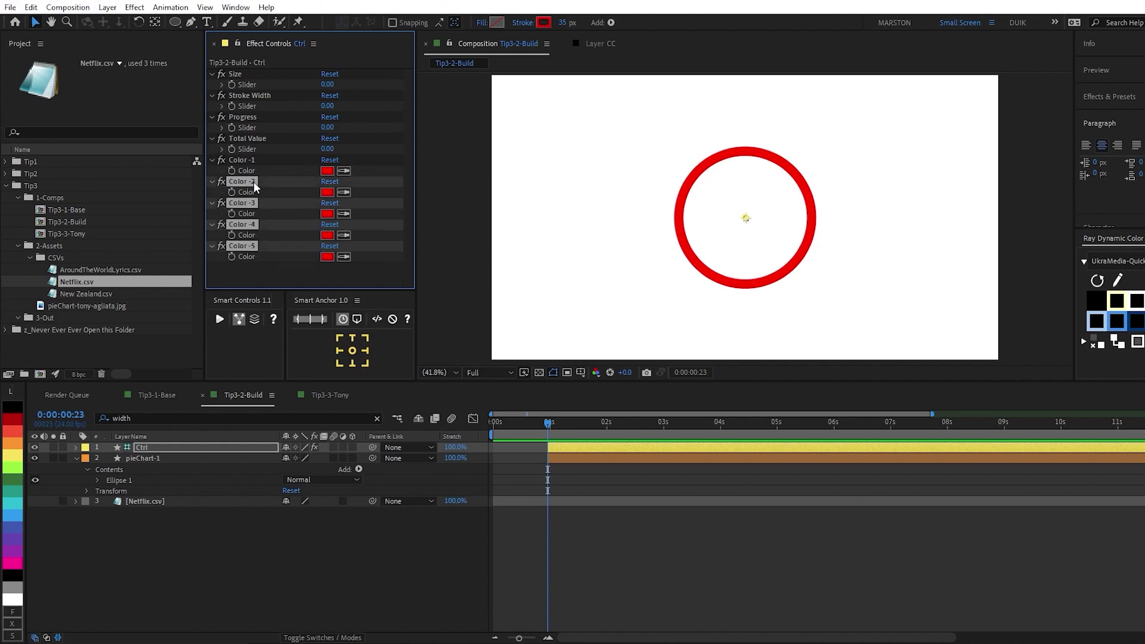
key("Delete")
left_click(245, 160)
key("Return")
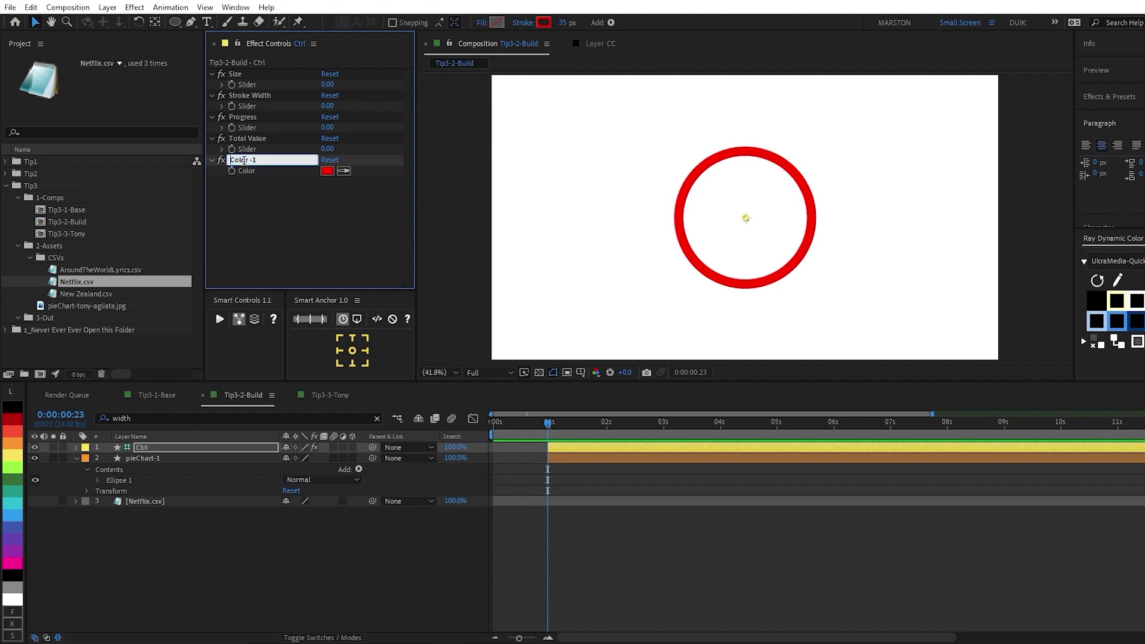
key("Return")
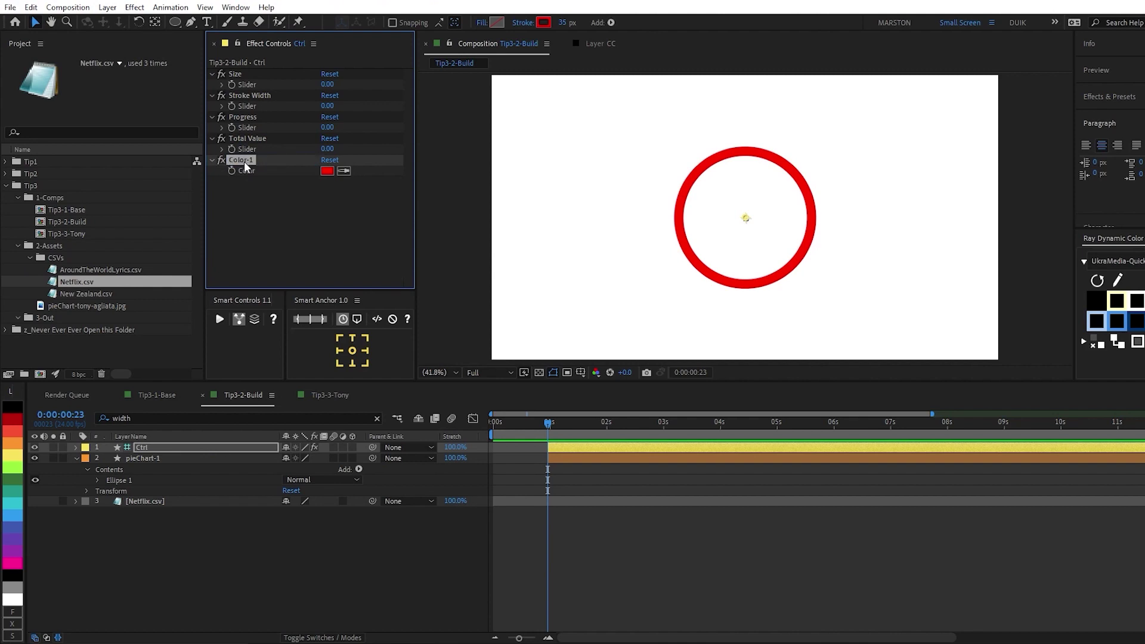
key("ctrl+d")
key("ctrl+d")
key("ctrl+d")
key("ctrl+d")
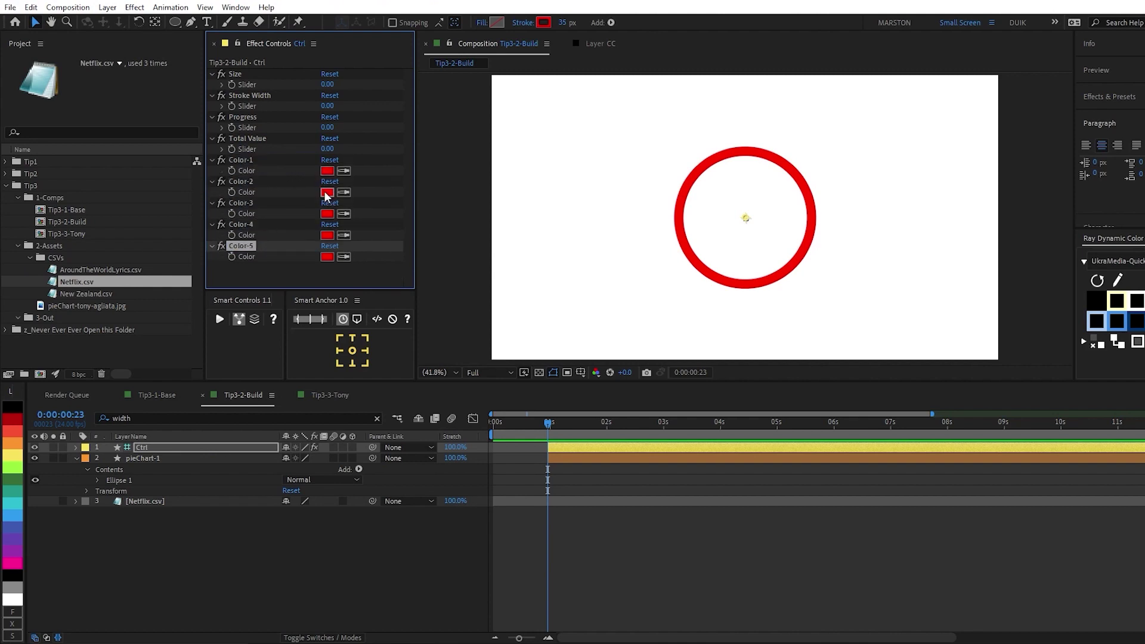
Set Color-2 to magenta, Color-3 blue, Color-4 green and Color-5 yellow.
left_click(326, 193)
left_click(1027, 301)
left_click(1128, 280)
left_click(326, 213)
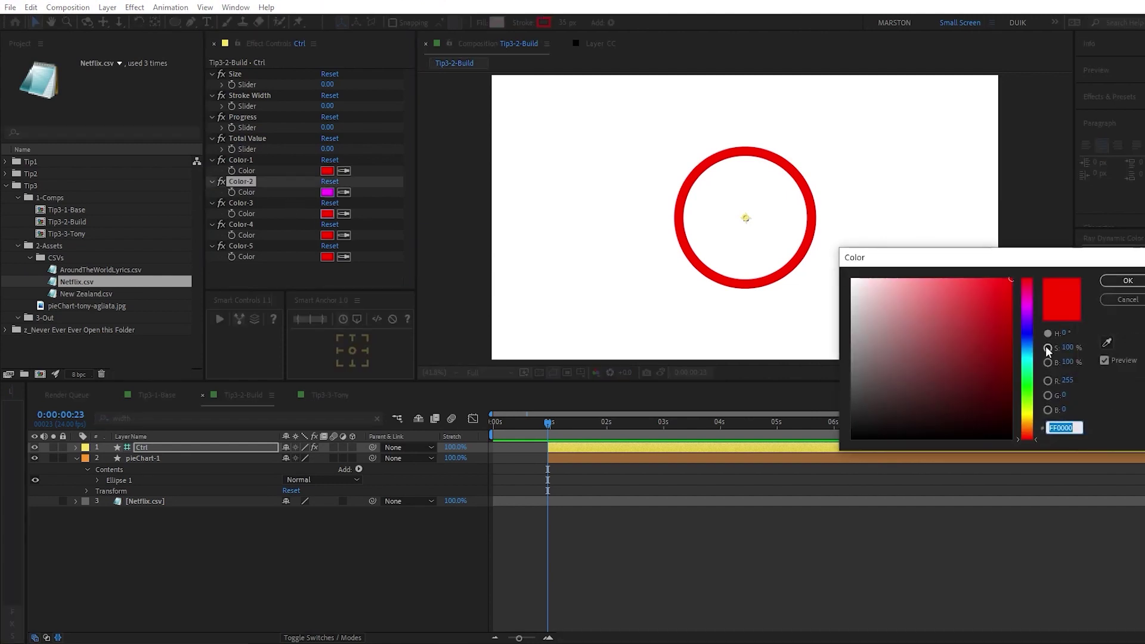
left_click(1027, 332)
left_click(1128, 280)
left_click(327, 235)
left_click(1027, 386)
left_click(1127, 280)
left_click(327, 256)
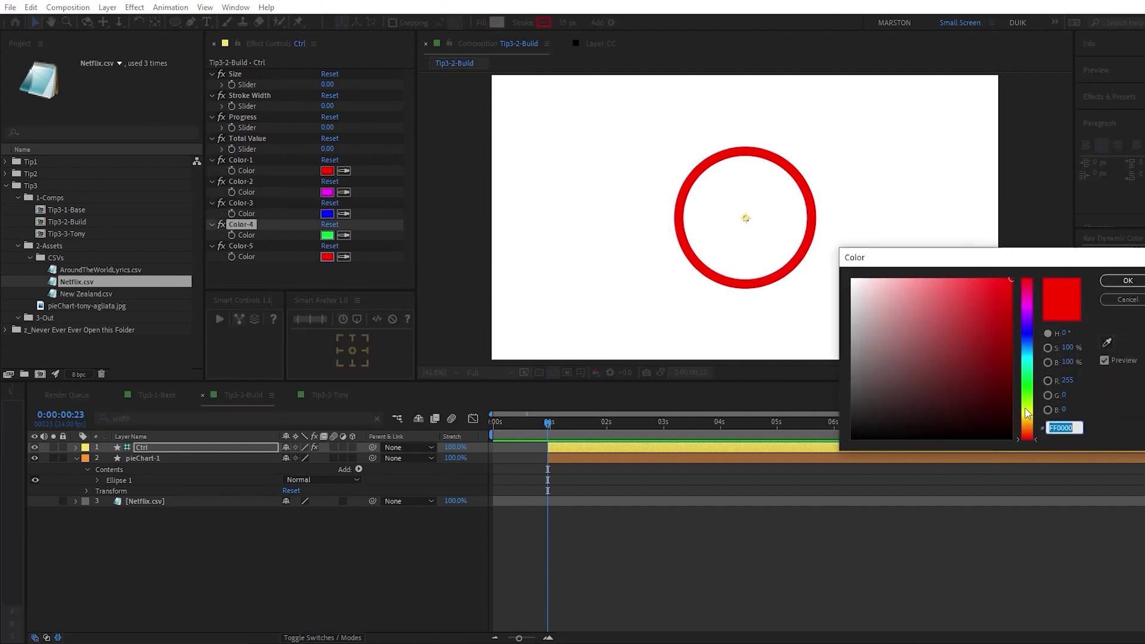
left_click(1027, 413)
left_click(1127, 280)
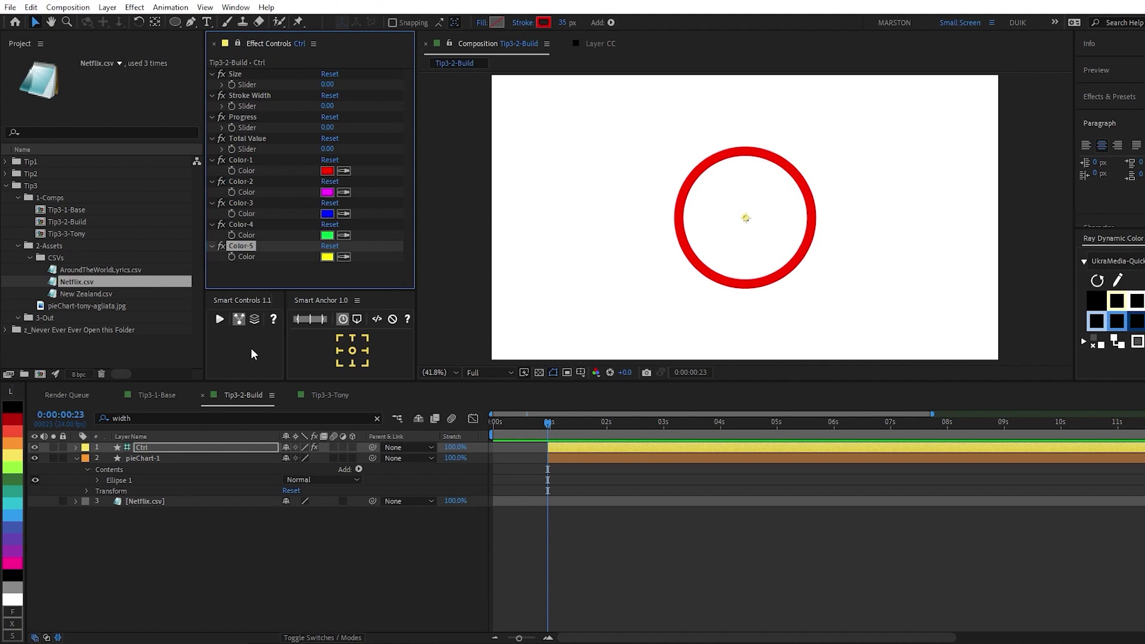
Link pieChart-1's ellipse Size to Ctrl's Size slider and set it to 500.
left_click(152, 459)
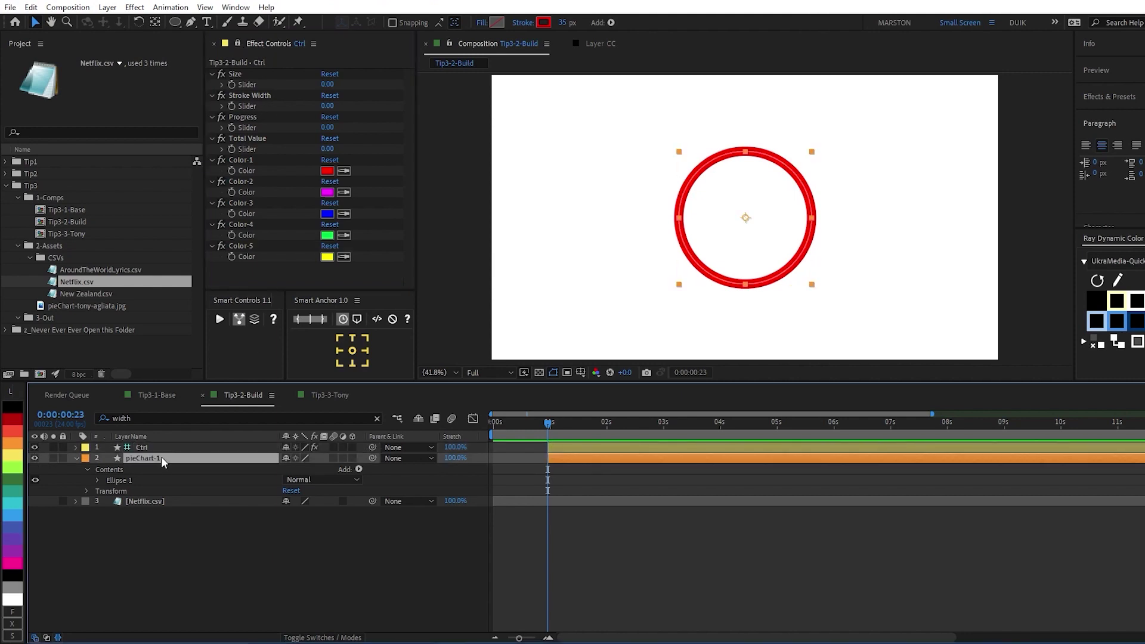
key("ctrl+f")
type("size")
key("Return")
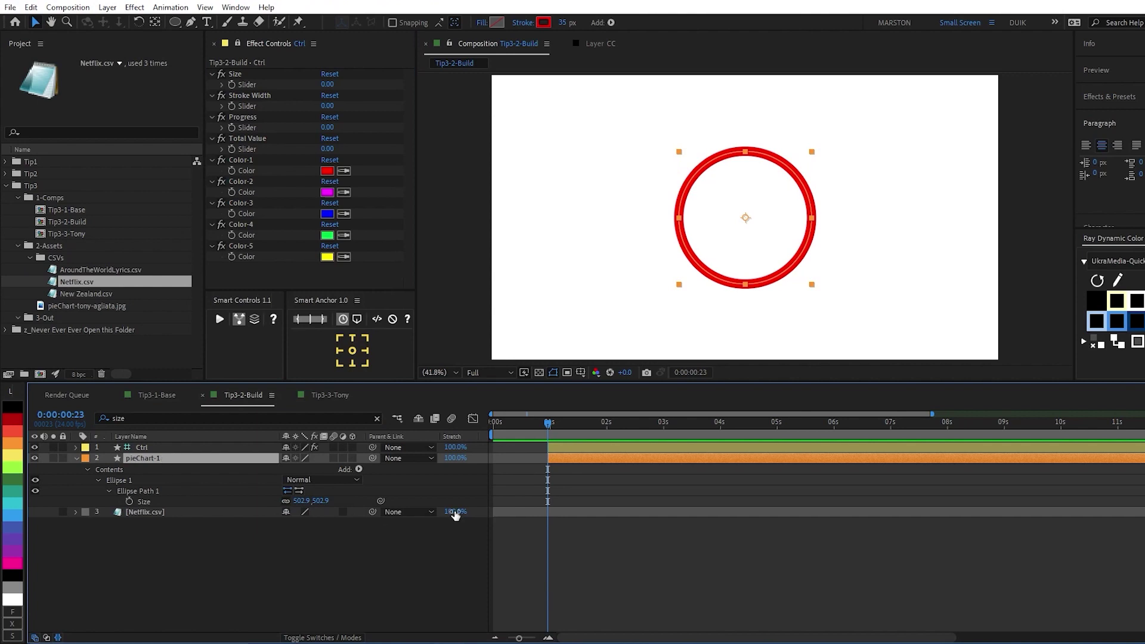
left_click_drag(380, 500, 246, 86)
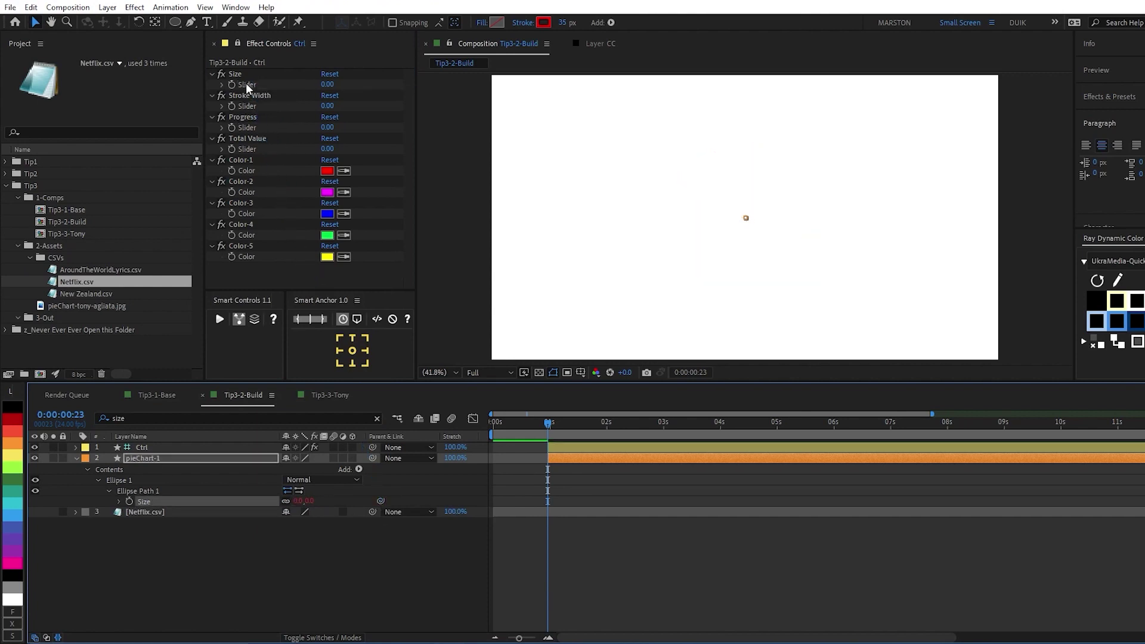
left_click(326, 85)
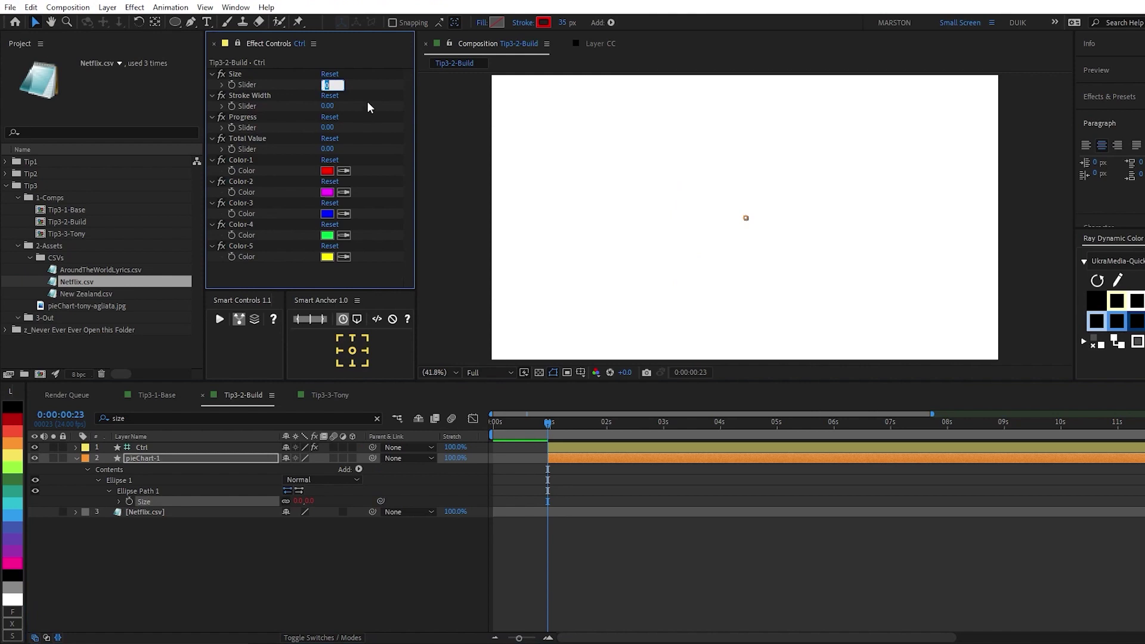
type("500")
key("Return")
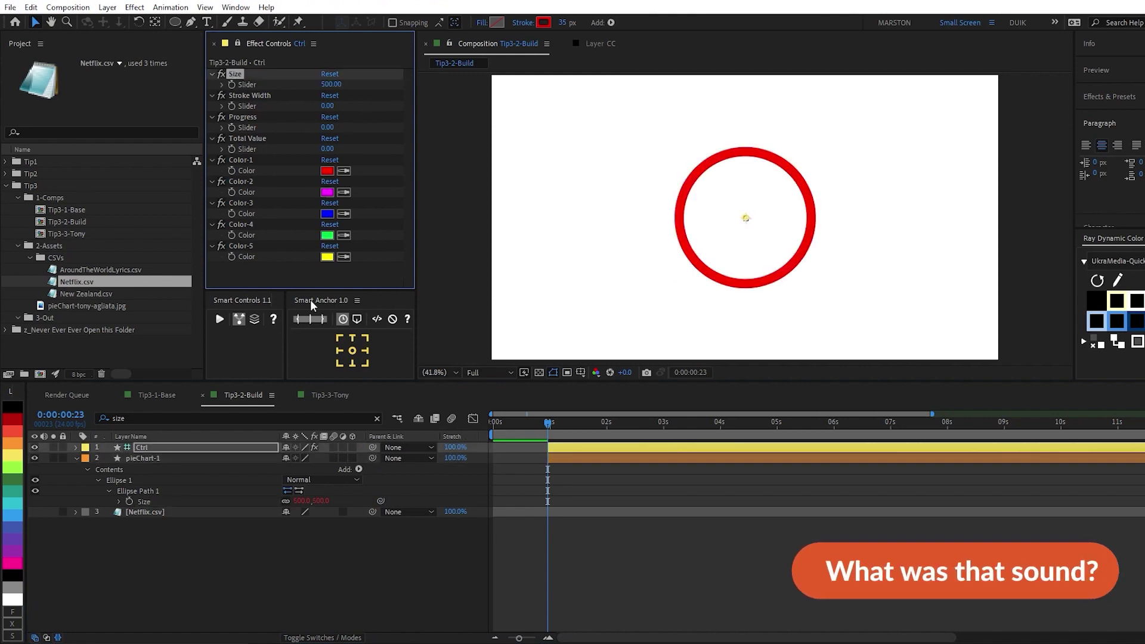
Link pieChart-1's Stroke Width to Ctrl's Stroke Width slider and set it to 100.
left_click(147, 457)
key("ctrl+f")
type("widtrh")
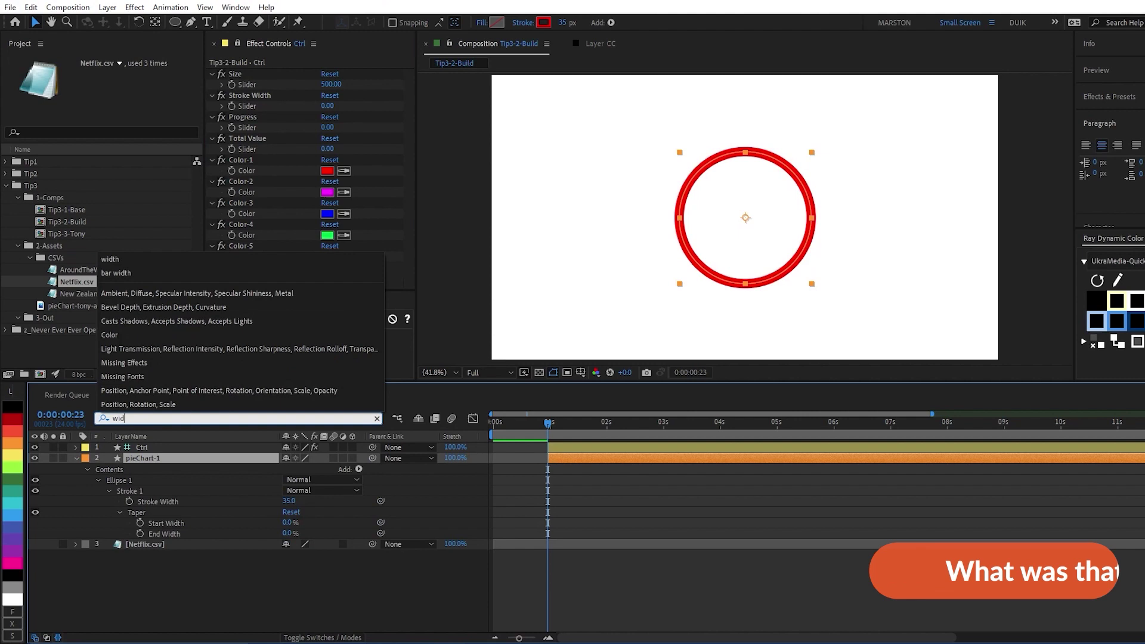
key("BackSpace")
key("BackSpace")
type("h")
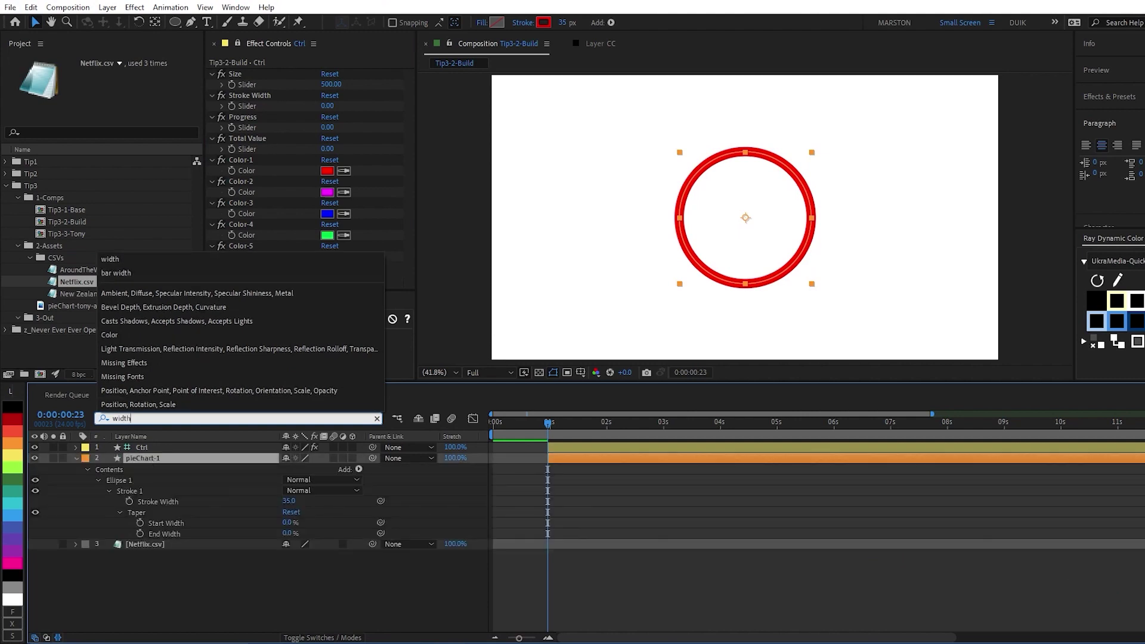
key("Return")
left_click(275, 502)
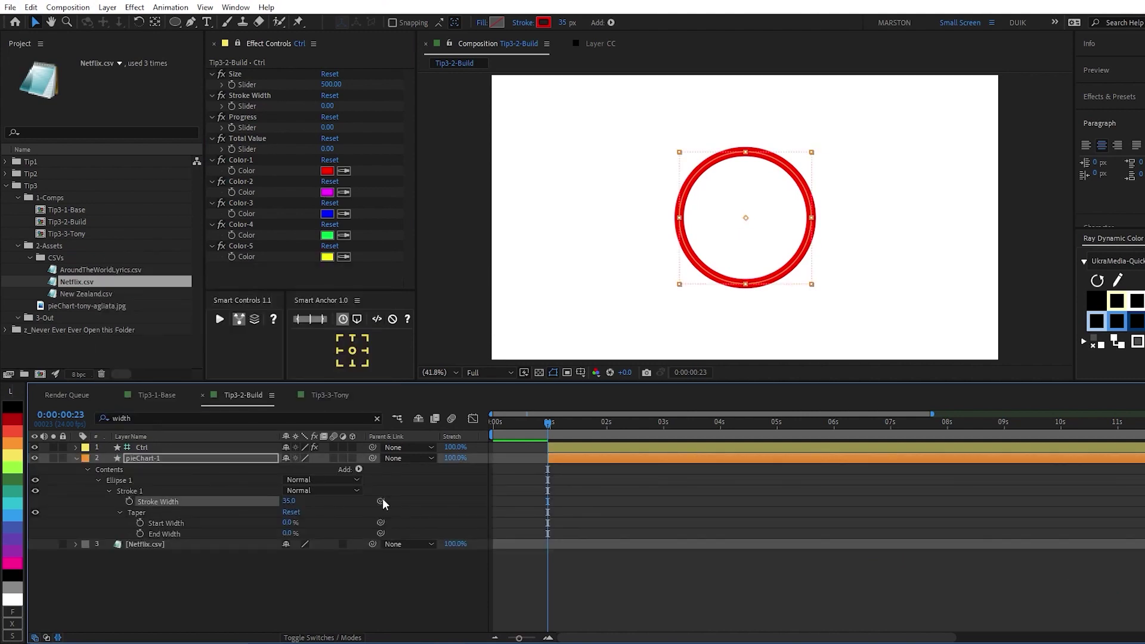
mouse_move(380, 500)
left_mouse_down()
mouse_move(275, 145)
mouse_move(241, 106)
left_mouse_up()
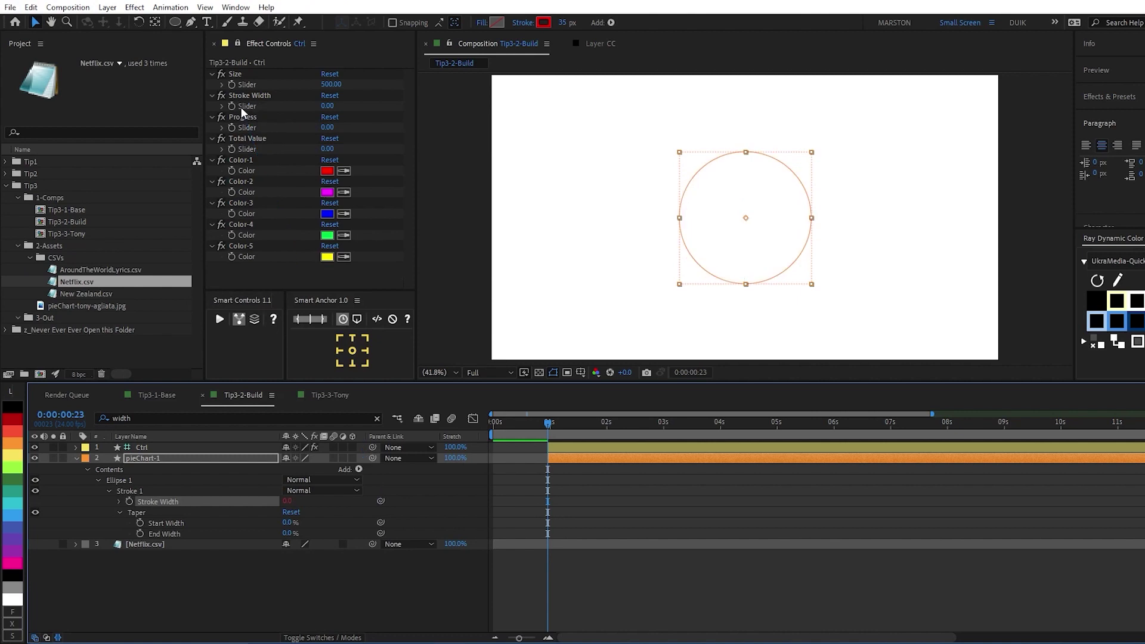
left_click_drag(332, 113, 333, 111)
left_click(331, 106)
type("100")
key("Return")
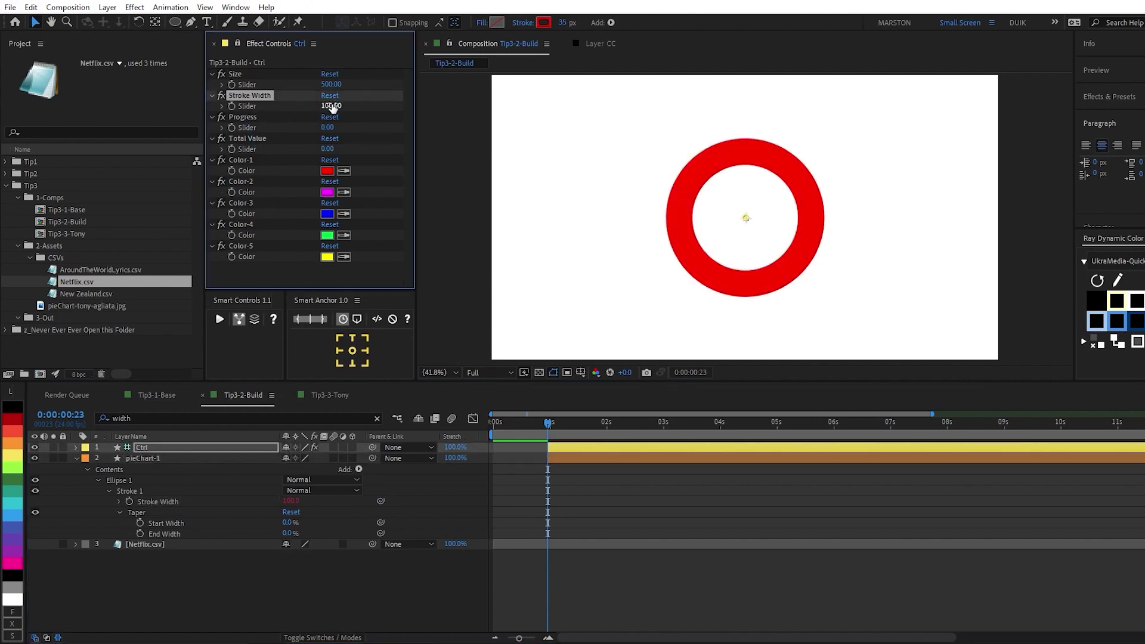
Test Ctrl's Size and Stroke Width sliders on the ring, then undo the changes.
left_click(164, 447)
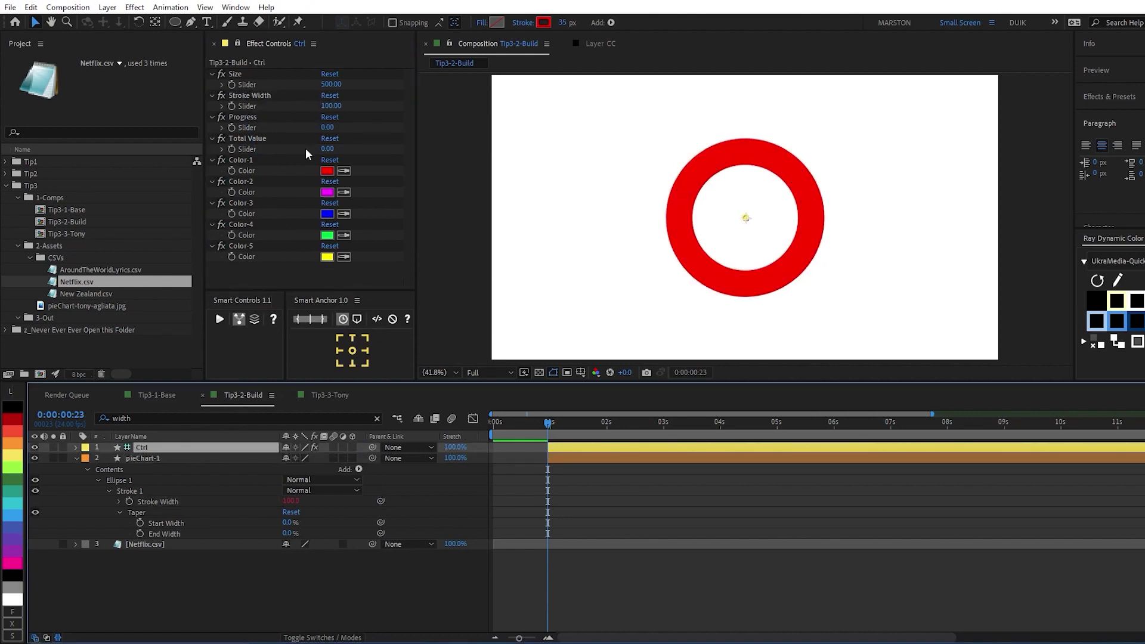
mouse_move(333, 84)
left_mouse_down()
mouse_move(332, 99)
mouse_move(360, 121)
left_mouse_up()
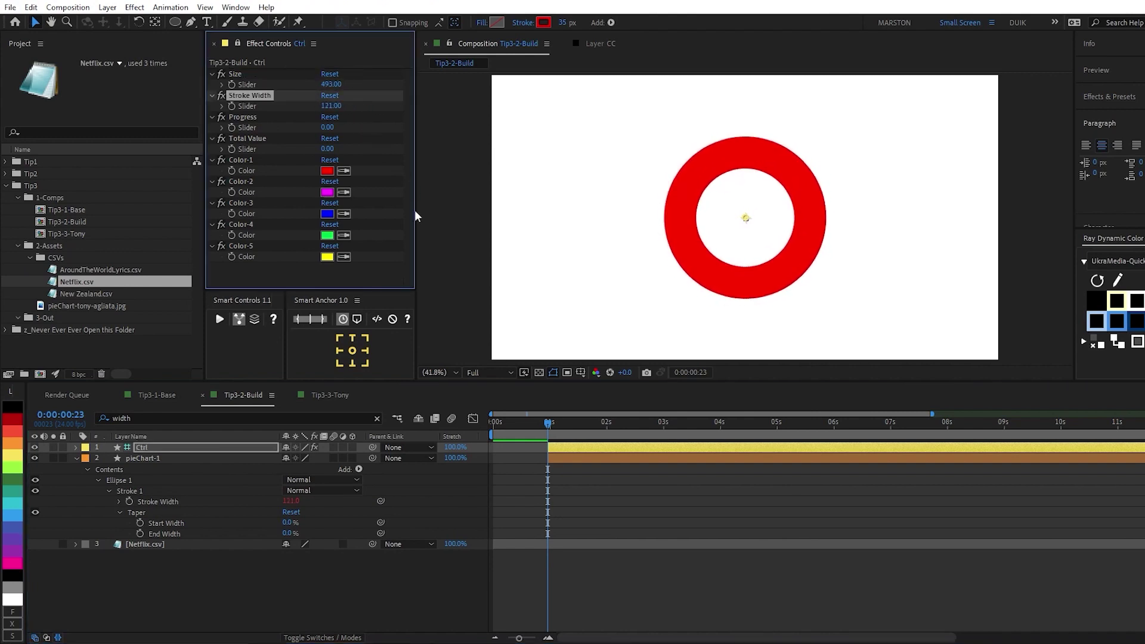
key("ctrl+z")
key("ctrl+z")
key("ctrl+z")
left_click(156, 459)
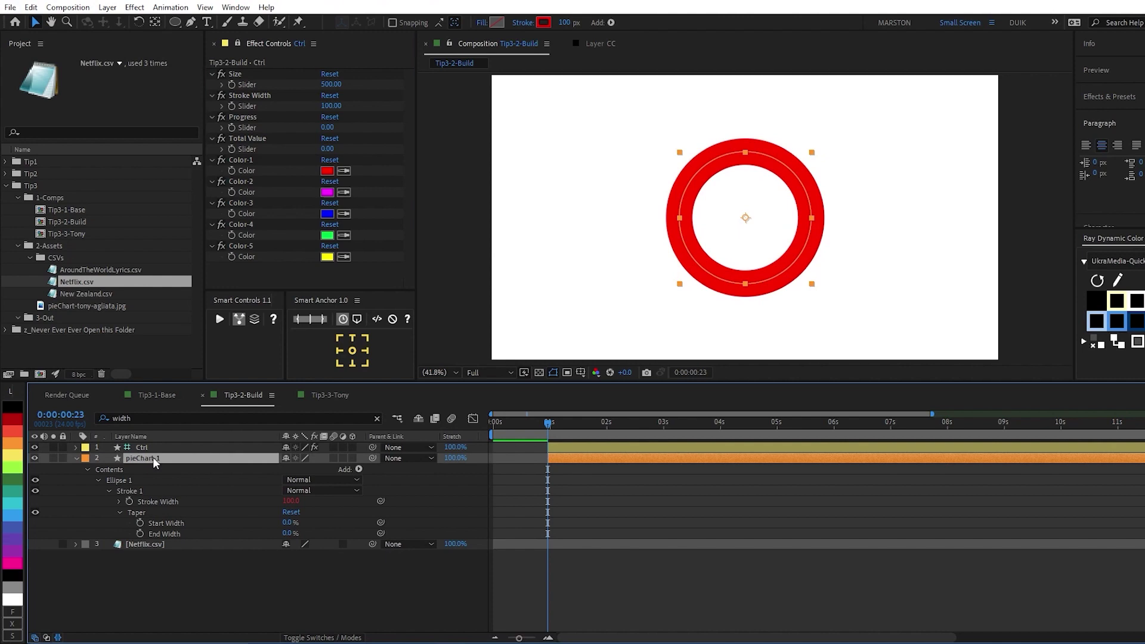
key("ctrl+z")
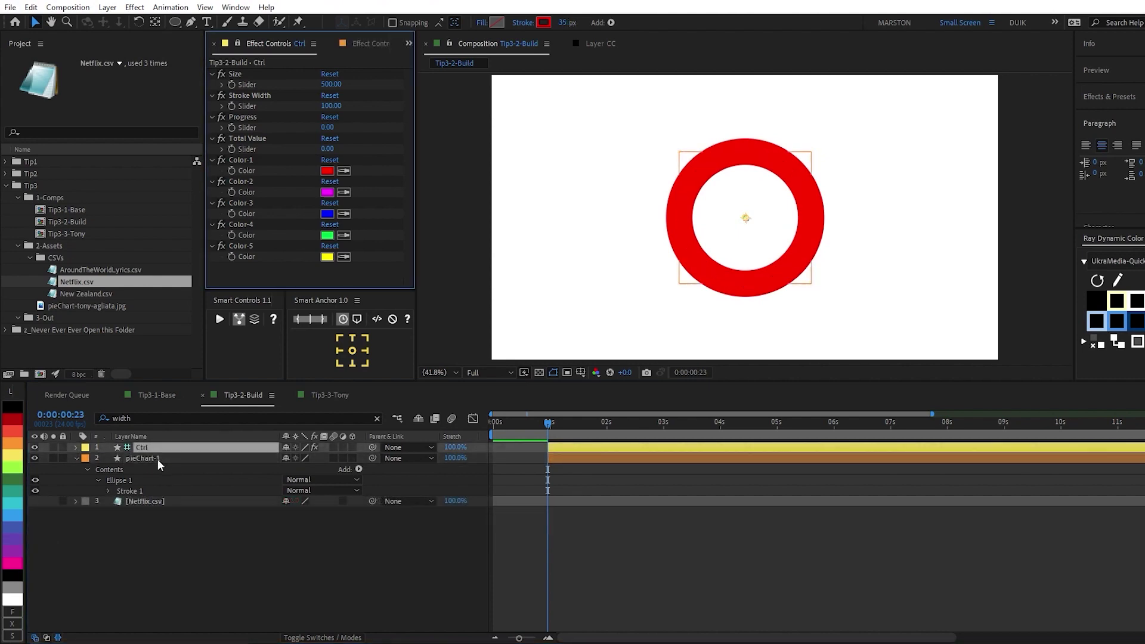
Apply a Fill effect to the pieChart-1 layer.
left_click(157, 459)
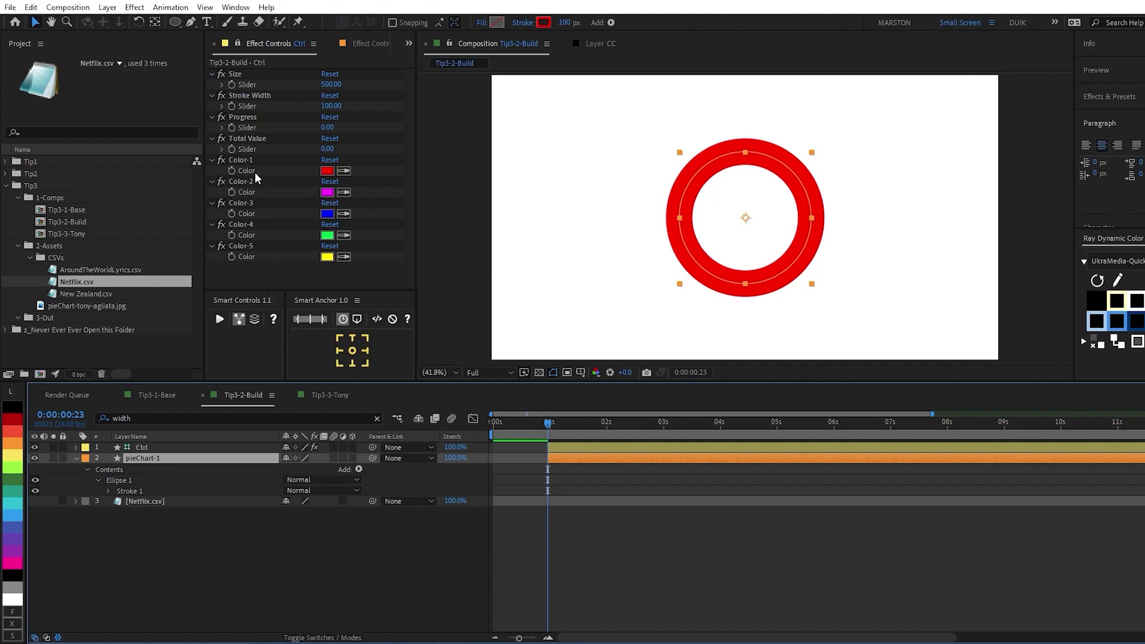
left_click(109, 491)
left_click(139, 470)
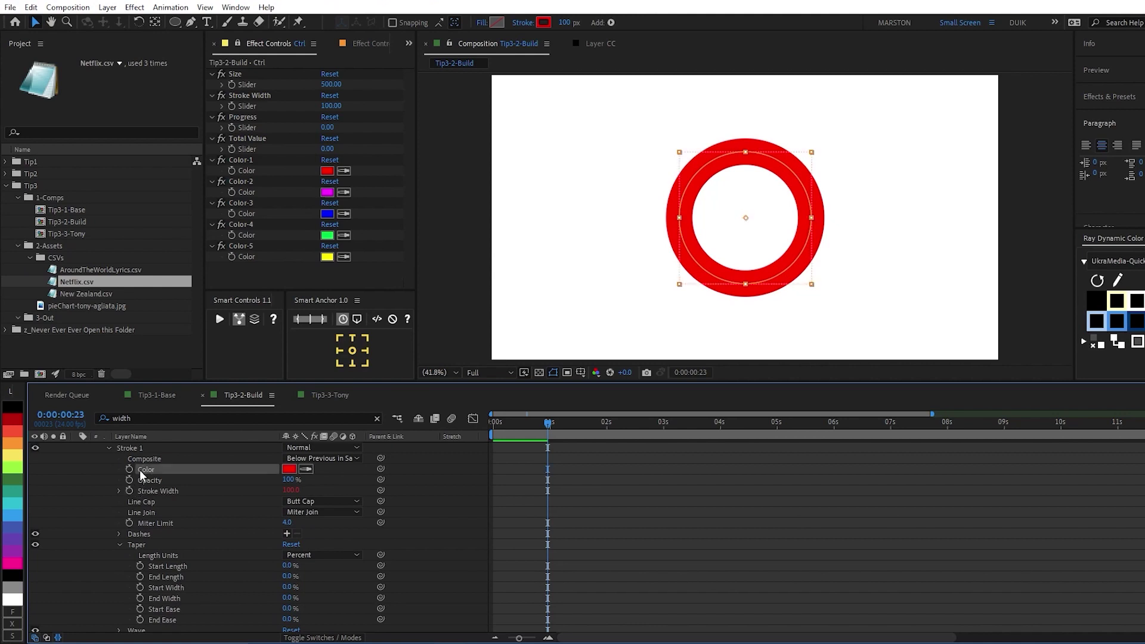
key("ctrl+space")
type("fill")
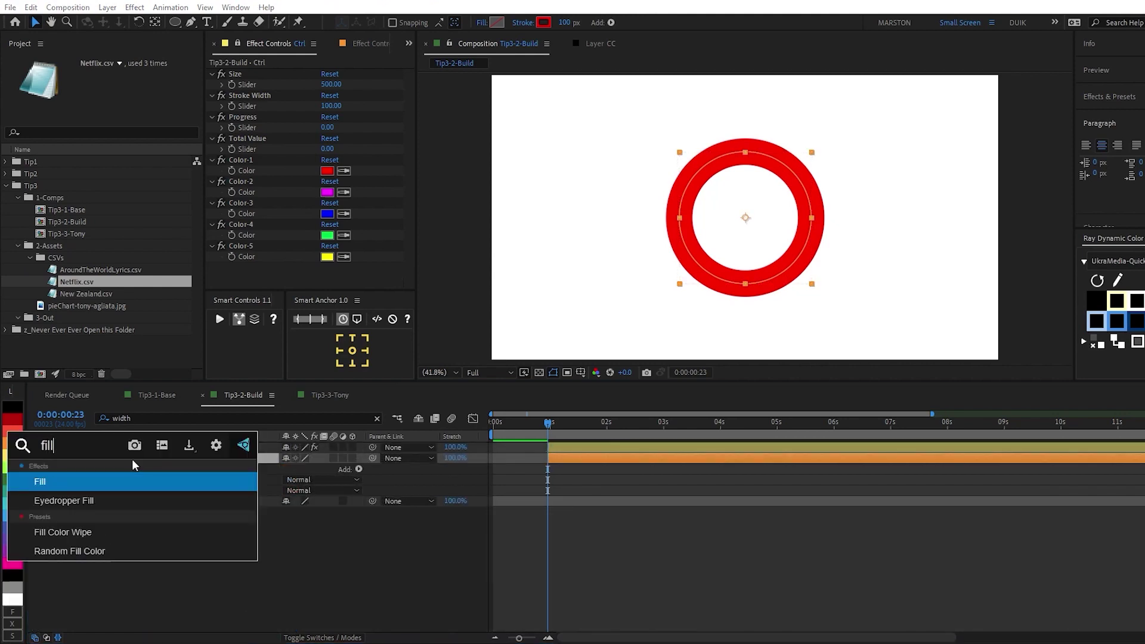
key("Return")
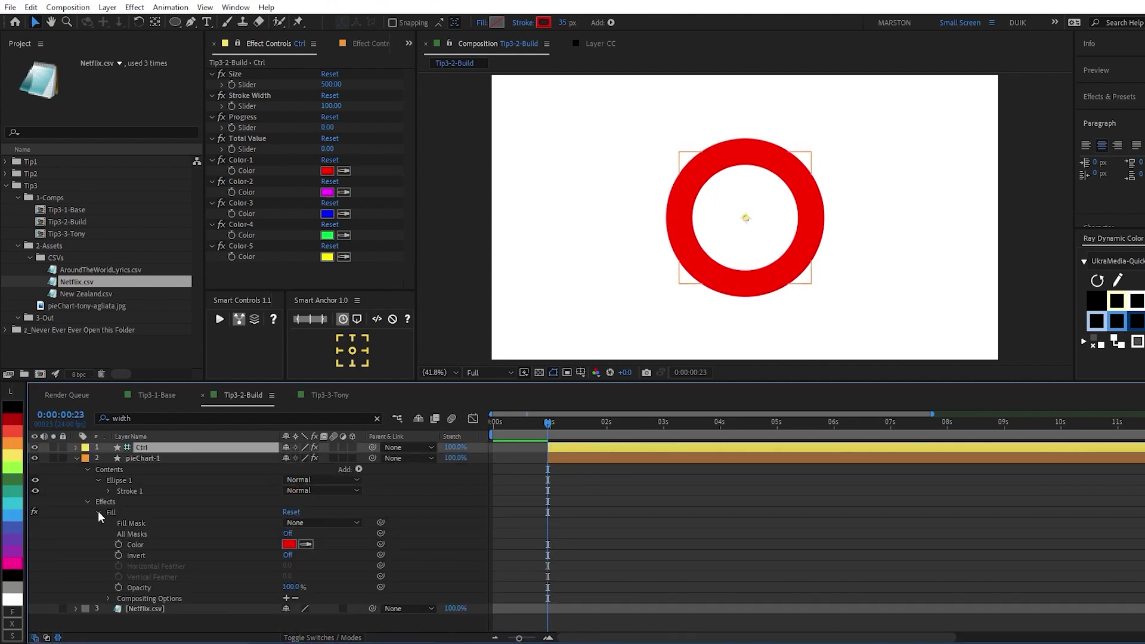
Start a Fill Color expression with id = thisLayer.name.split("-")[1].
left_click(133, 544)
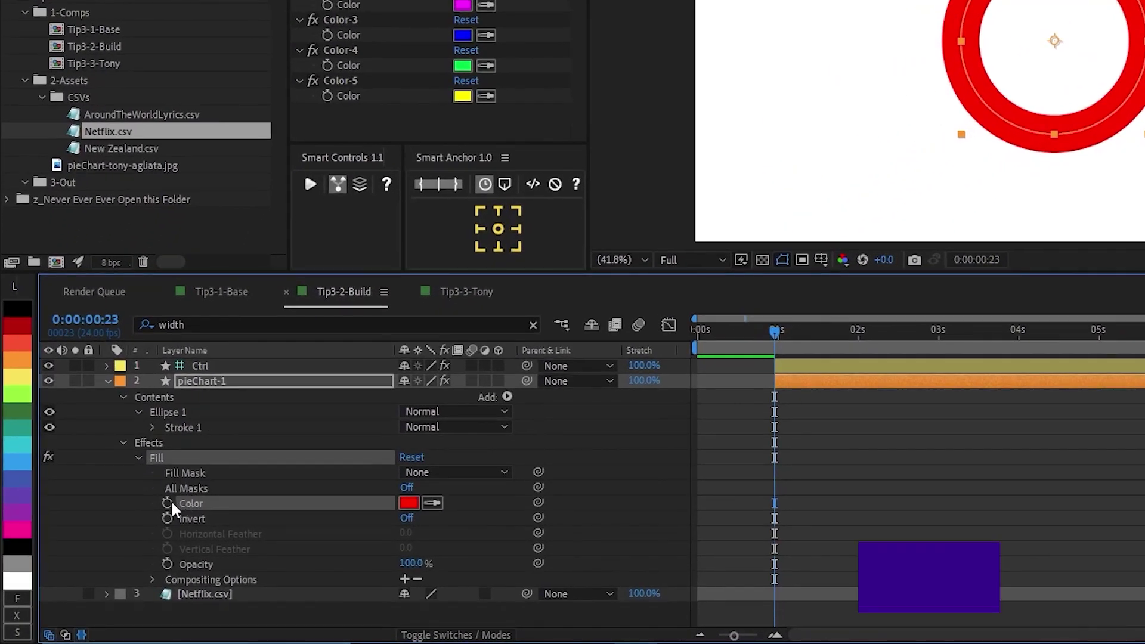
left_click(168, 504, "alt")
type("id")
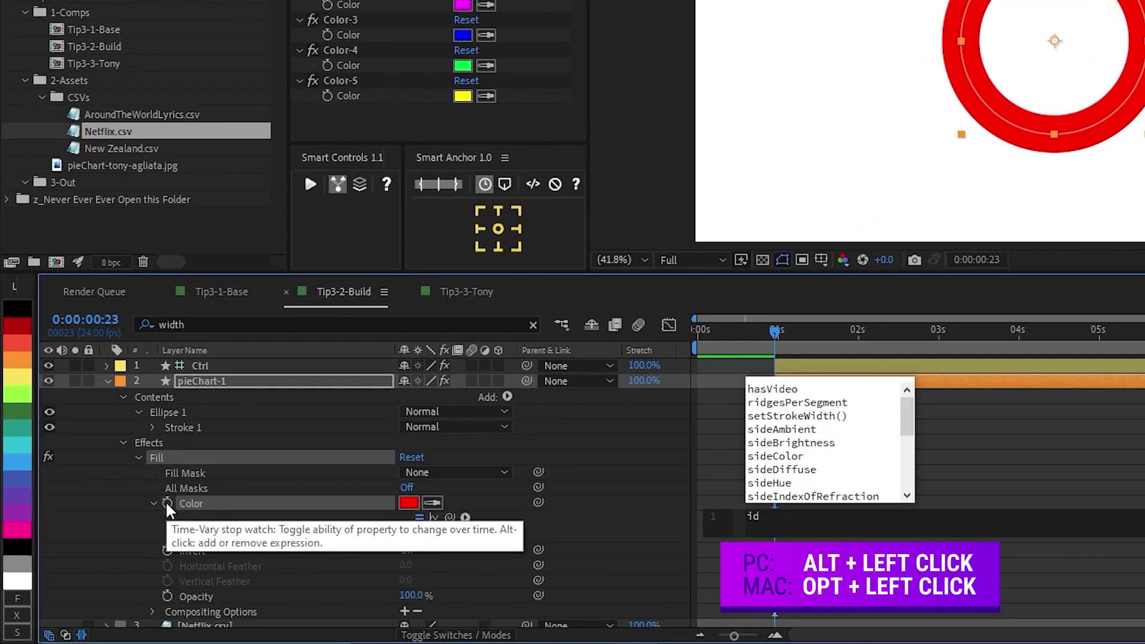
type(" = ")
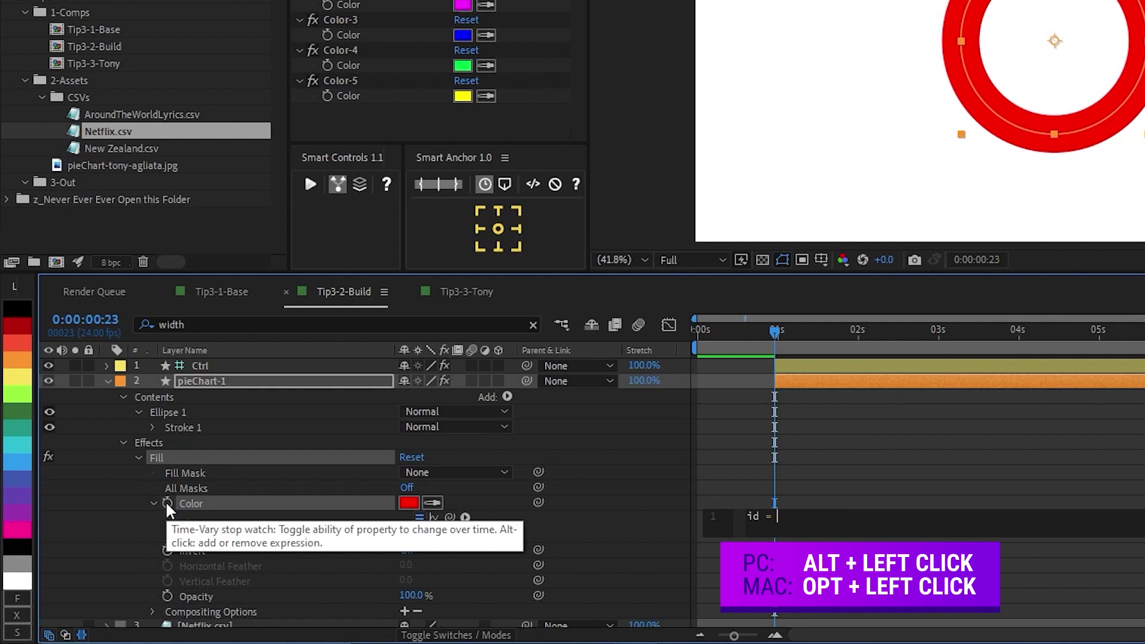
type("this")
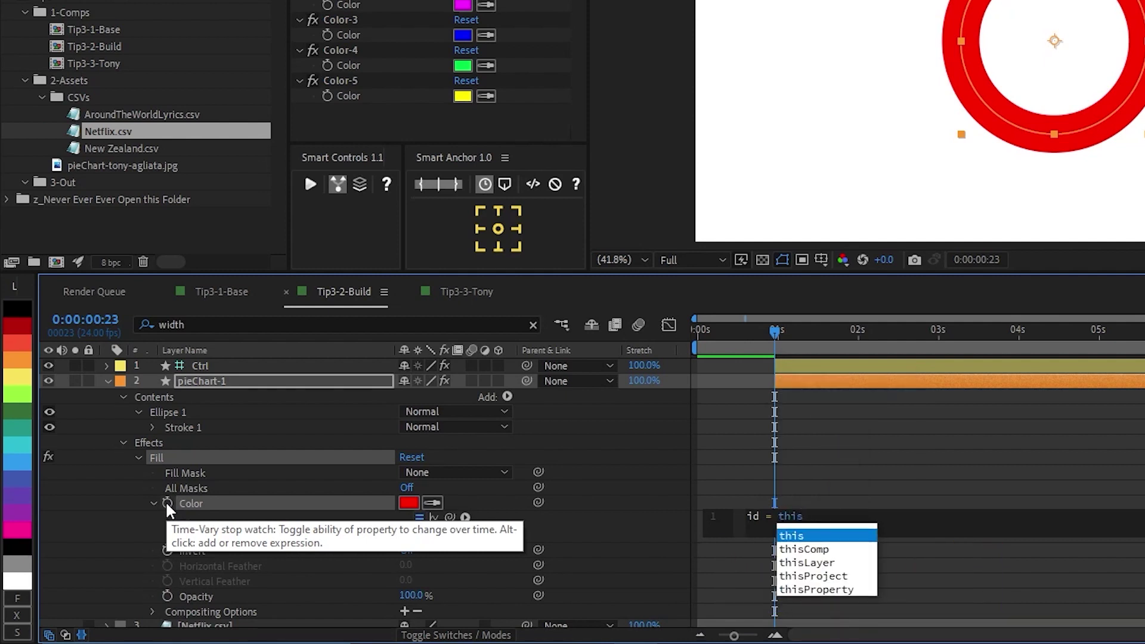
type("Layer.anme.")
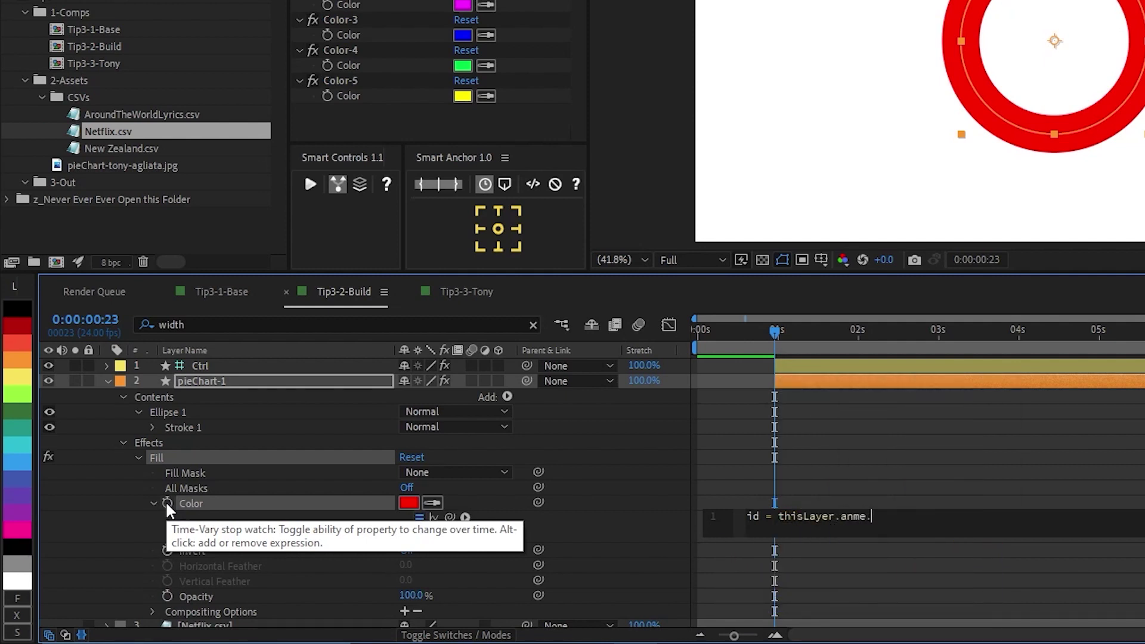
key("BackSpace")
key("BackSpace")
key("BackSpace")
key("BackSpace")
key("BackSpace")
type("name.split(\"-\")[1")
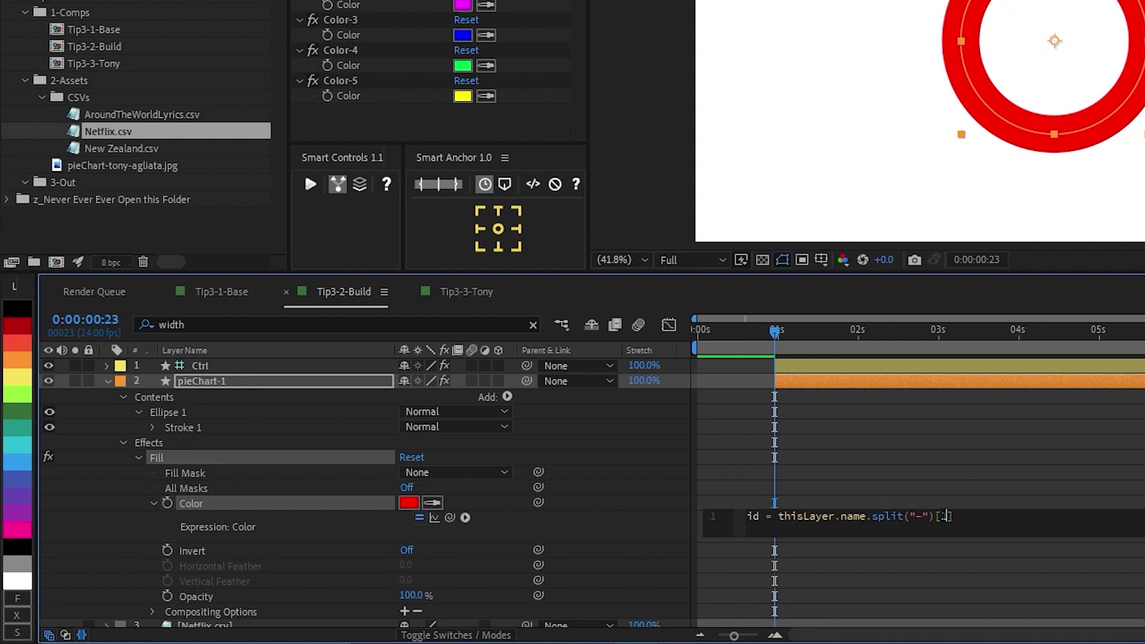
type(";")
key("Return")
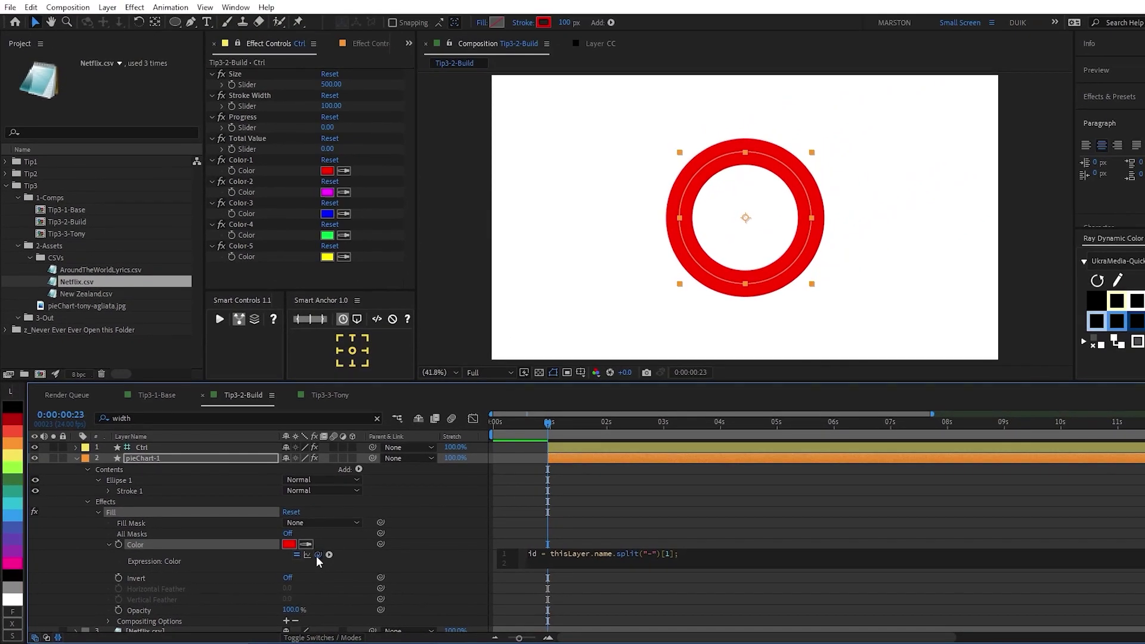
Link Fill Color to Ctrl's effect("Color-" + id), then duplicate pieChart-1.
left_click_drag(317, 554, 252, 170)
double_click(694, 562)
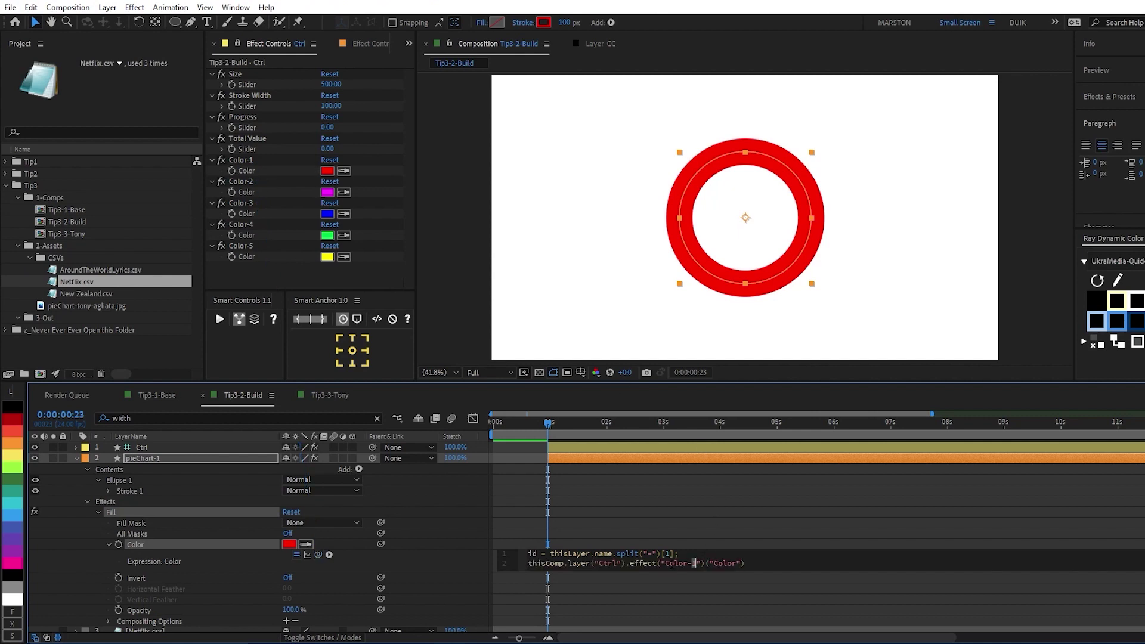
double_click(693, 563)
key("BackSpace")
type("+ id")
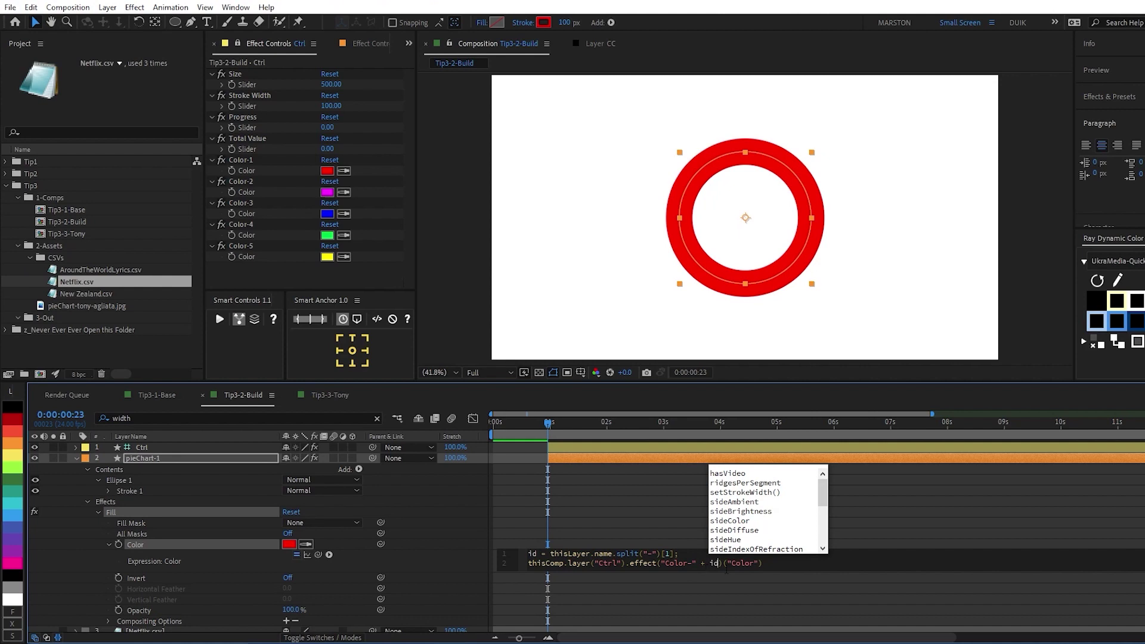
key("End")
type(";")
key("KP_Enter")
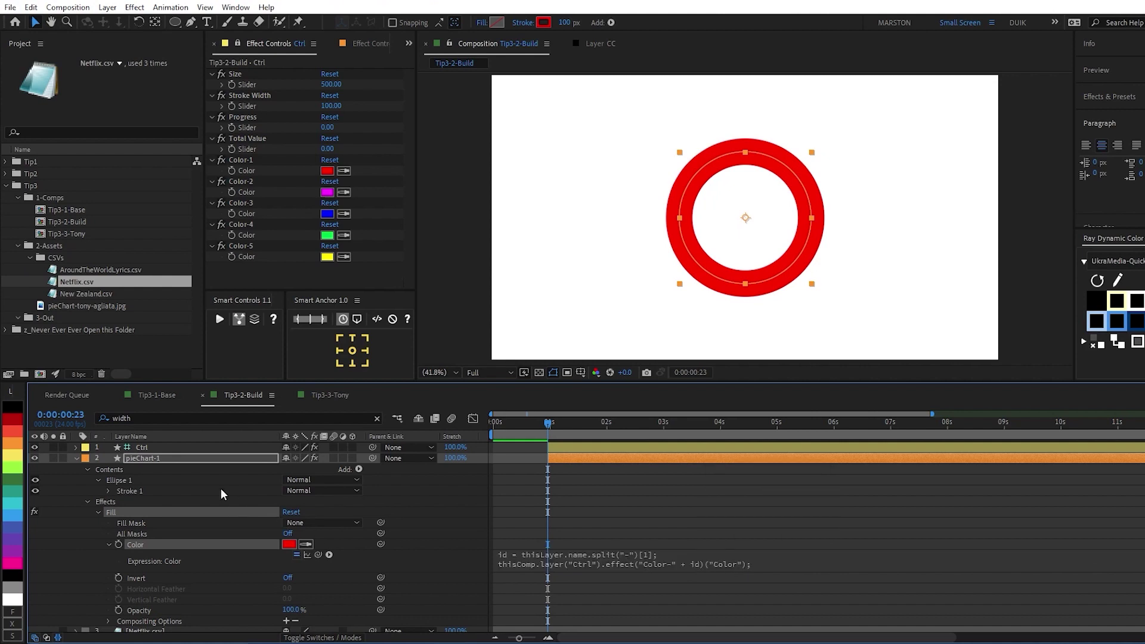
key("ctrl+d")
key("ctrl+d")
key("ctrl+d")
key("ctrl+d")
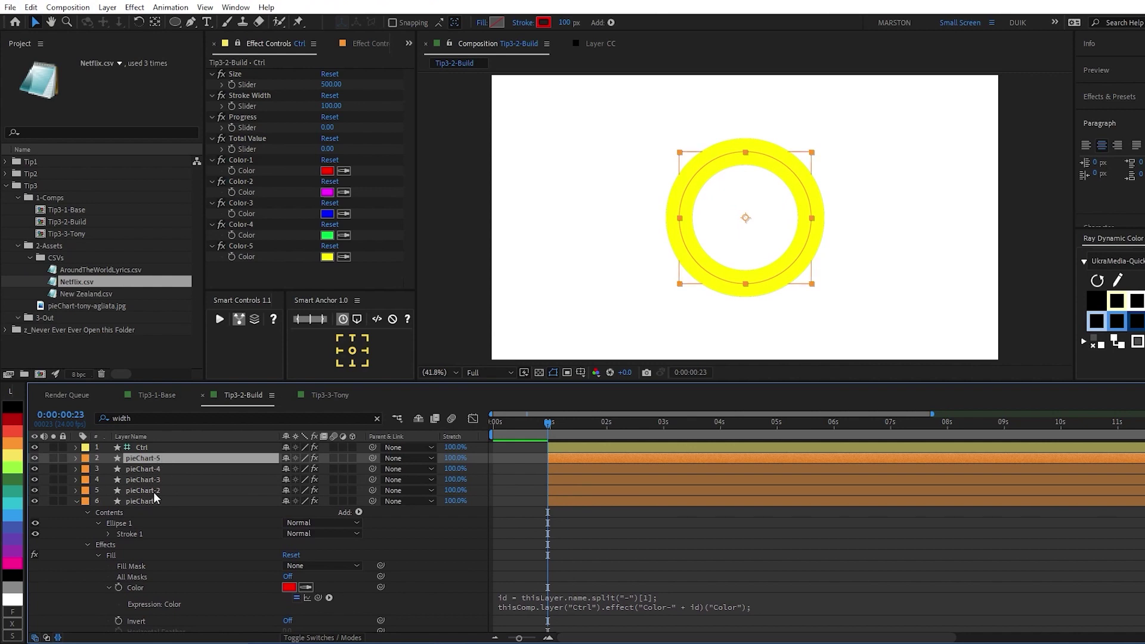
left_click(159, 489)
left_click(159, 478)
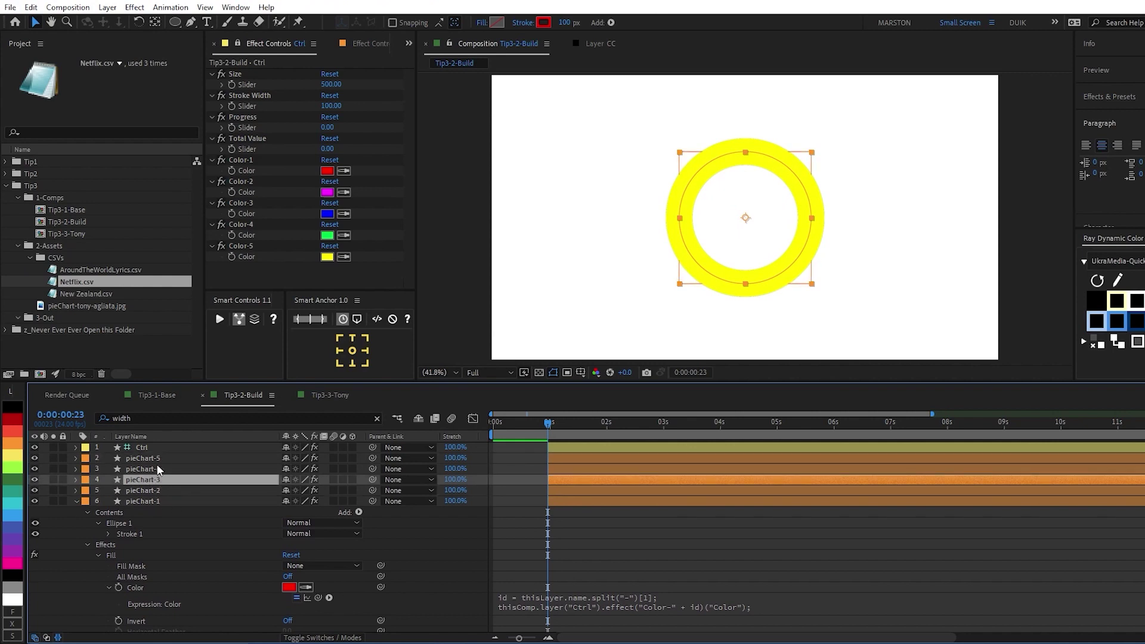
left_click(159, 469)
left_click(158, 459)
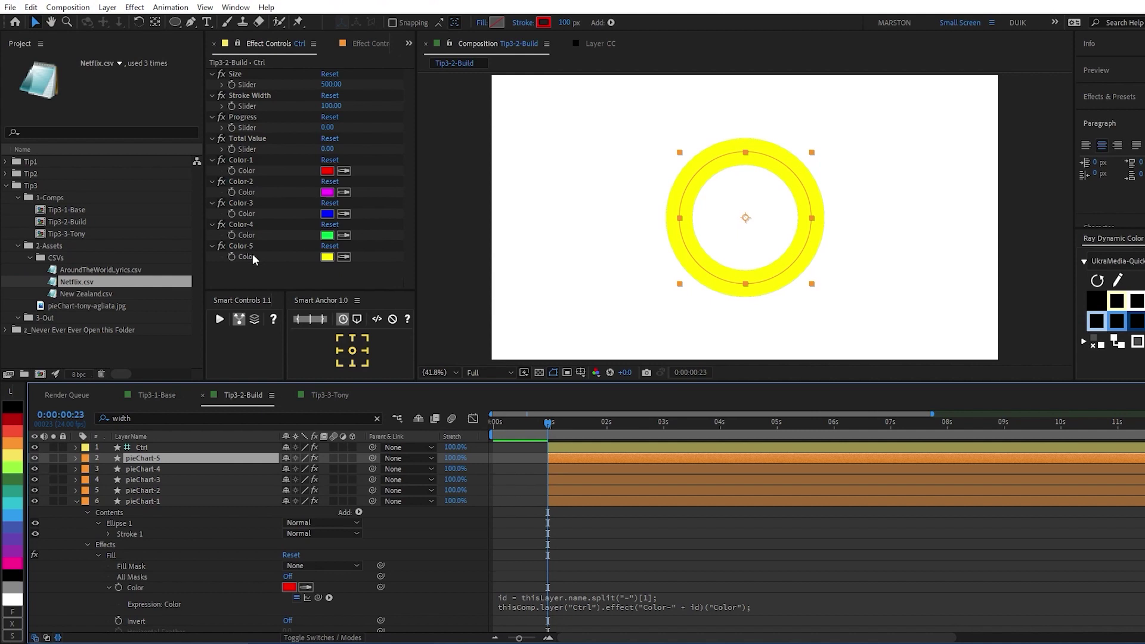
left_click(168, 490, "shift")
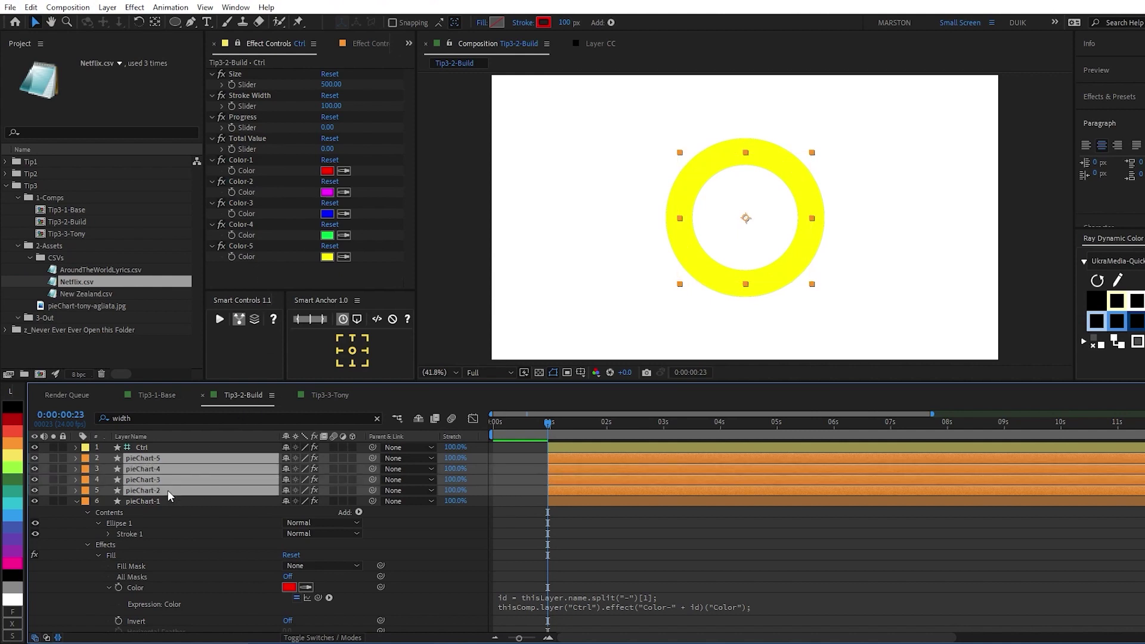
key("Delete")
left_click(141, 460)
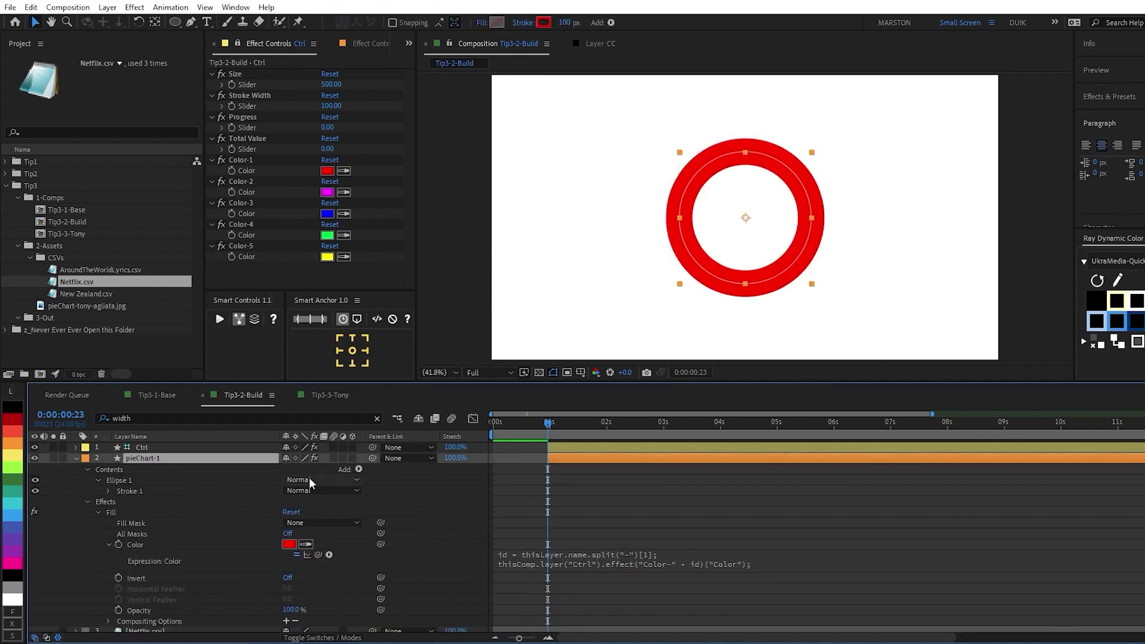
Add Trim Paths to the pieChart-1 ring.
left_click(87, 502)
left_click(87, 469)
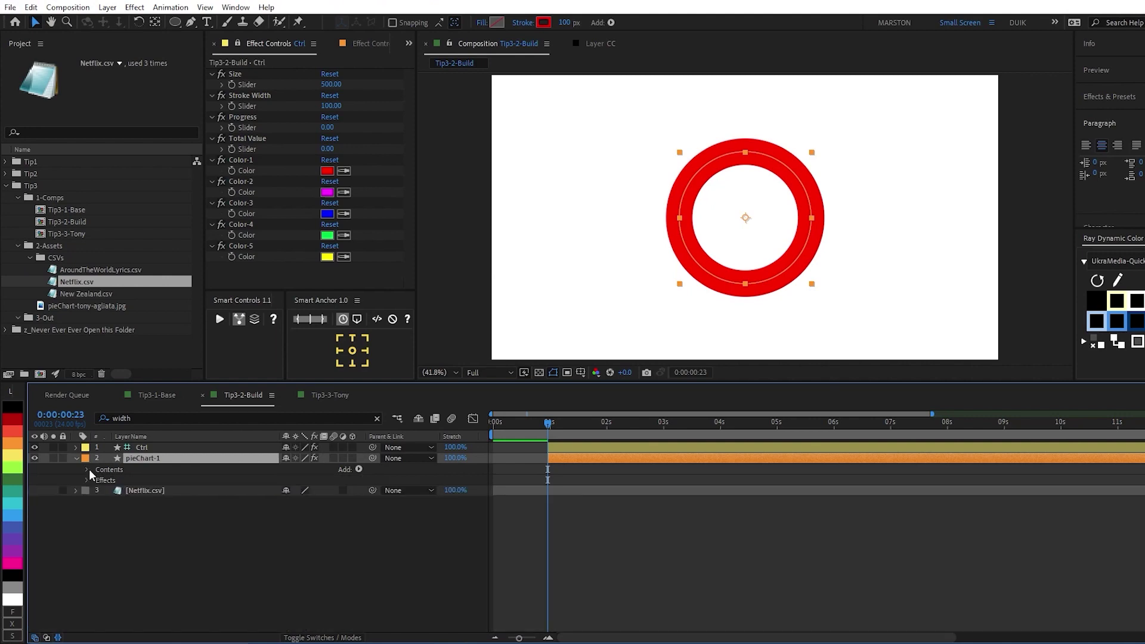
left_click(359, 470)
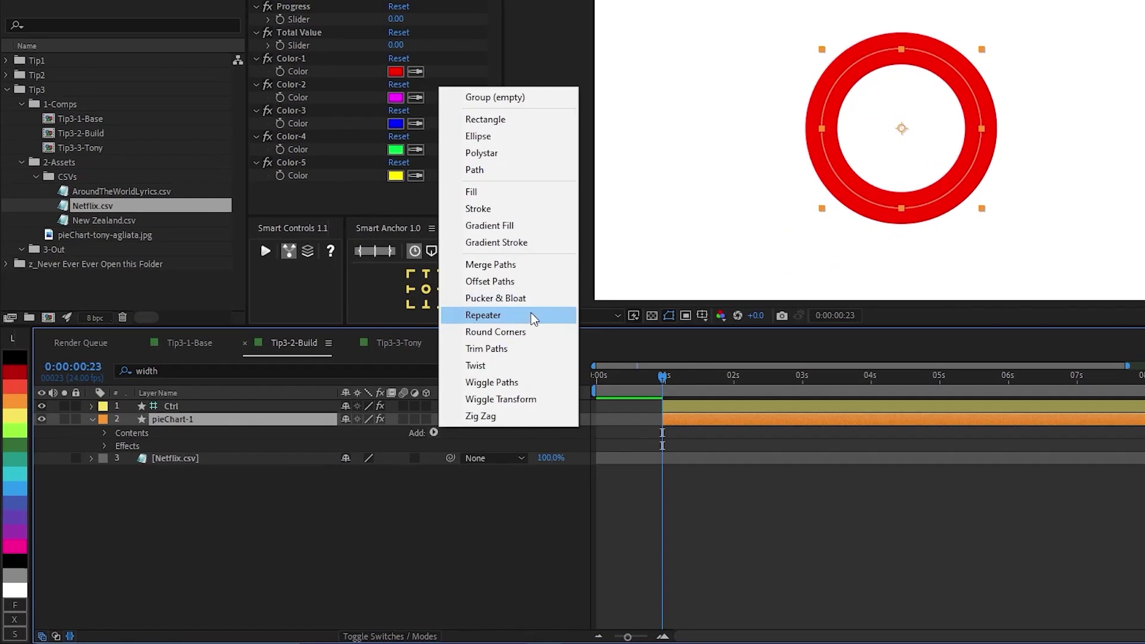
left_click(424, 388)
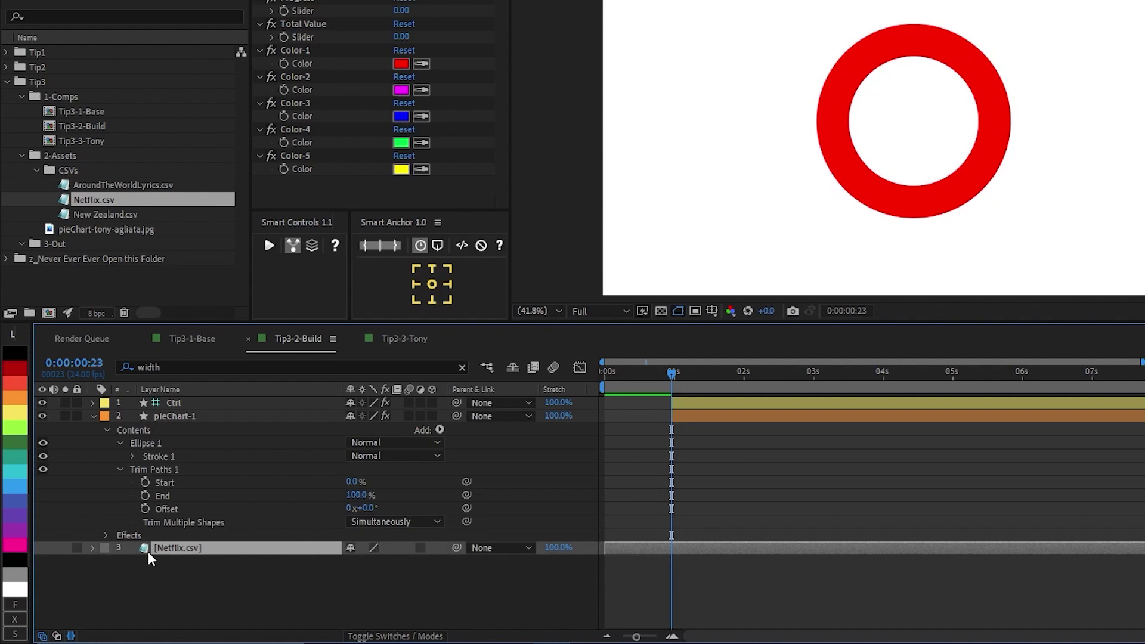
Link Trim Paths End to Netflix.csv's Total Min 0 value.
left_click(93, 547)
left_click(162, 495)
left_click(107, 562)
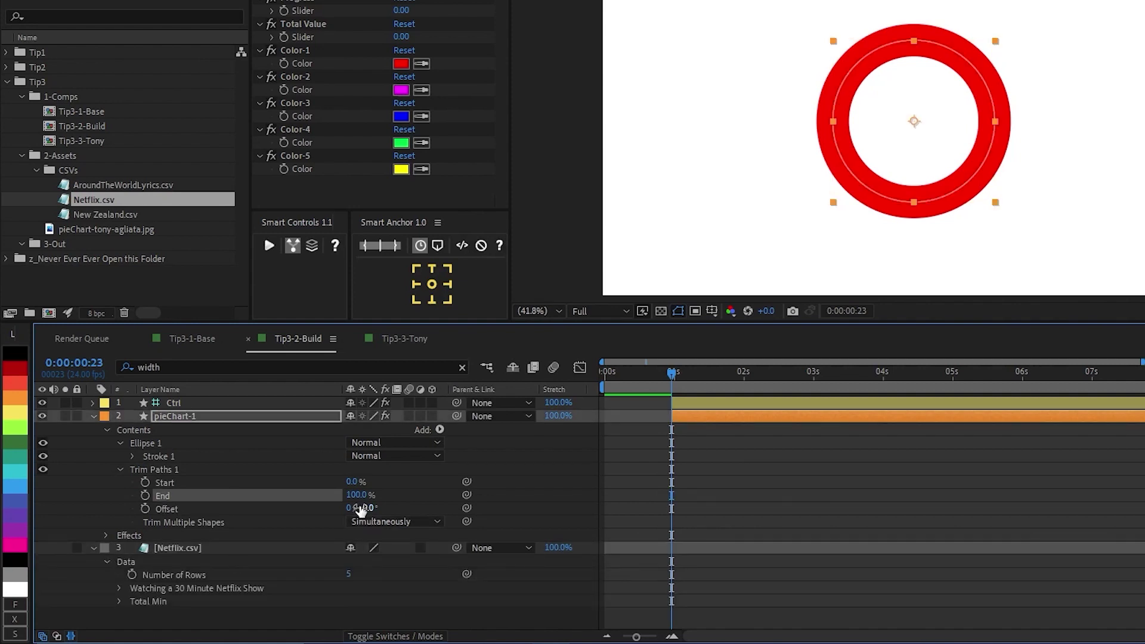
left_click_drag(356, 494, 322, 506)
left_click(118, 600)
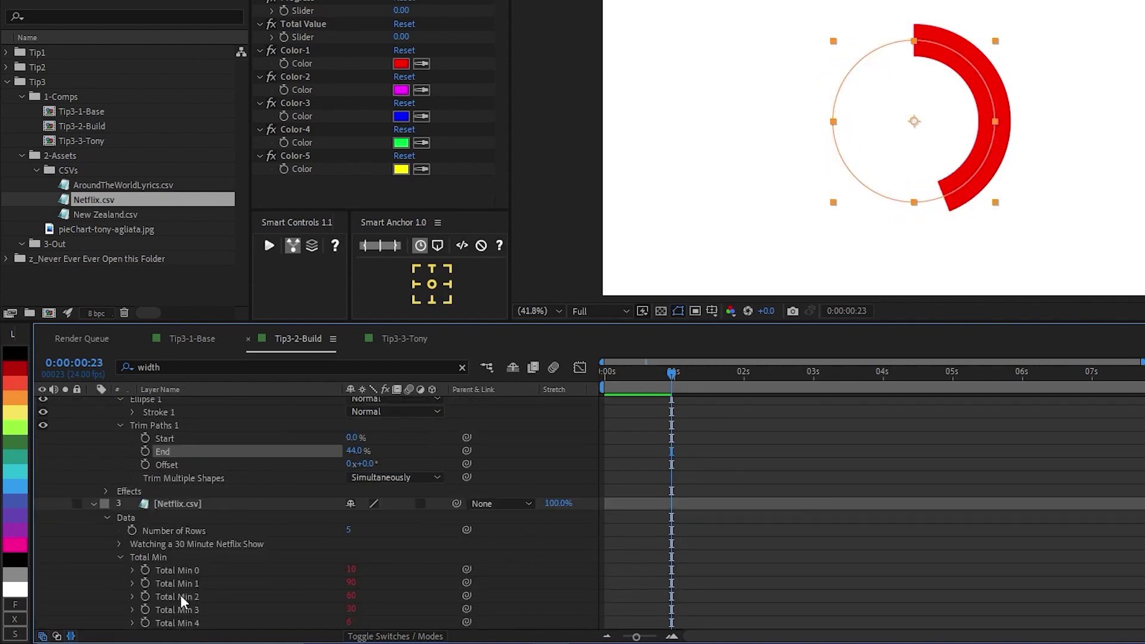
left_click_drag(466, 450, 202, 569)
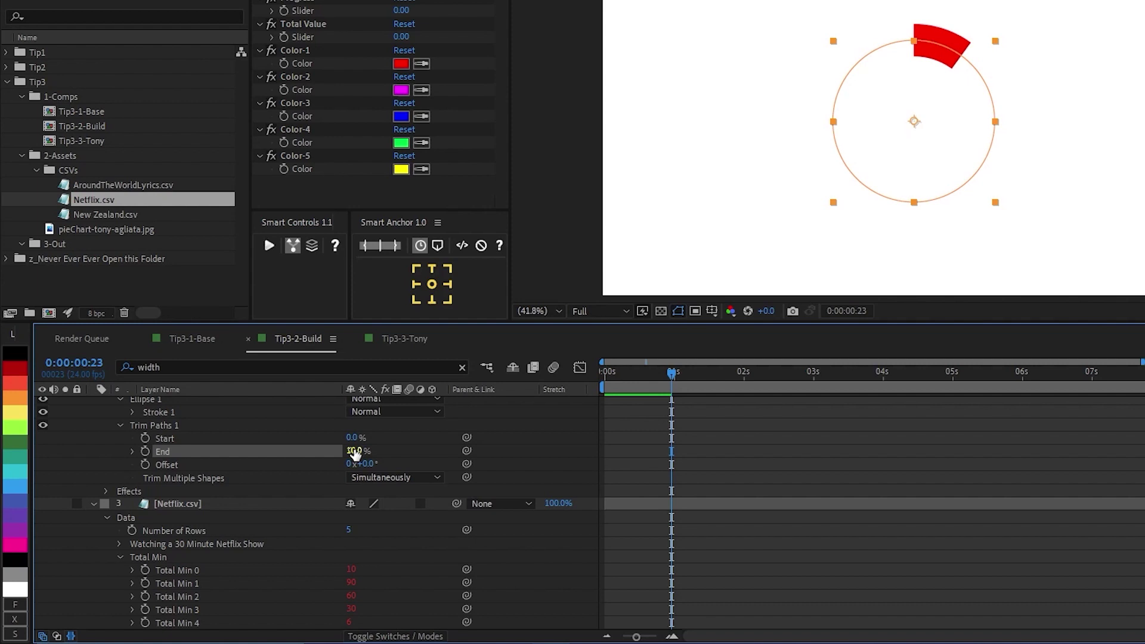
Inspect the End expression and the expression behind Total Min 0.
left_click(133, 451)
left_click(685, 465)
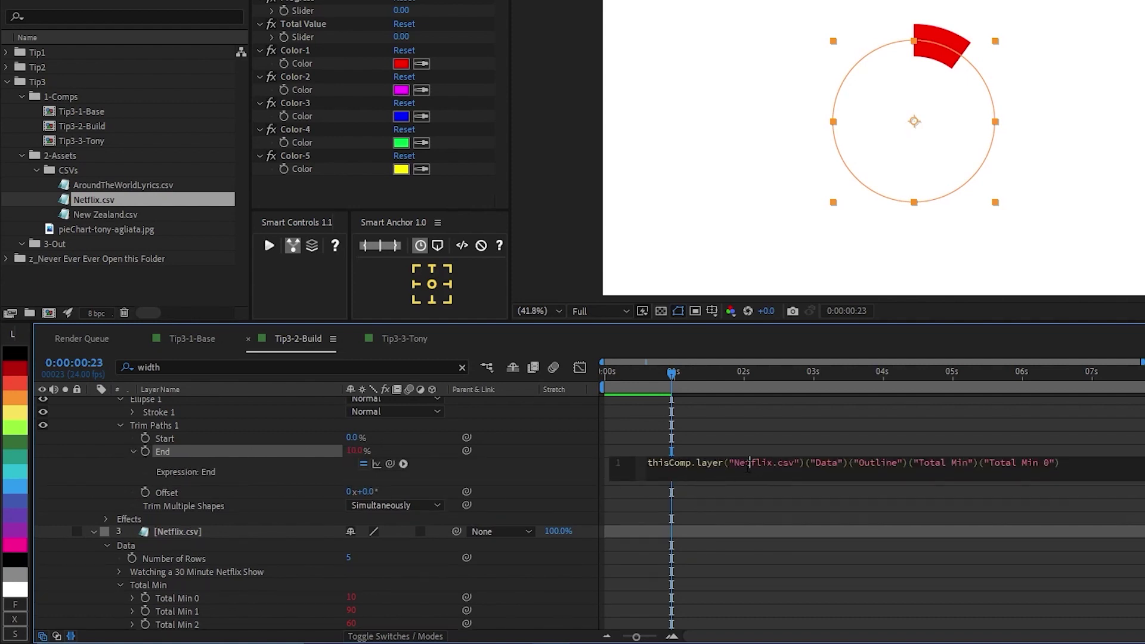
left_click_drag(732, 462, 842, 462)
left_click_drag(1064, 463, 908, 463)
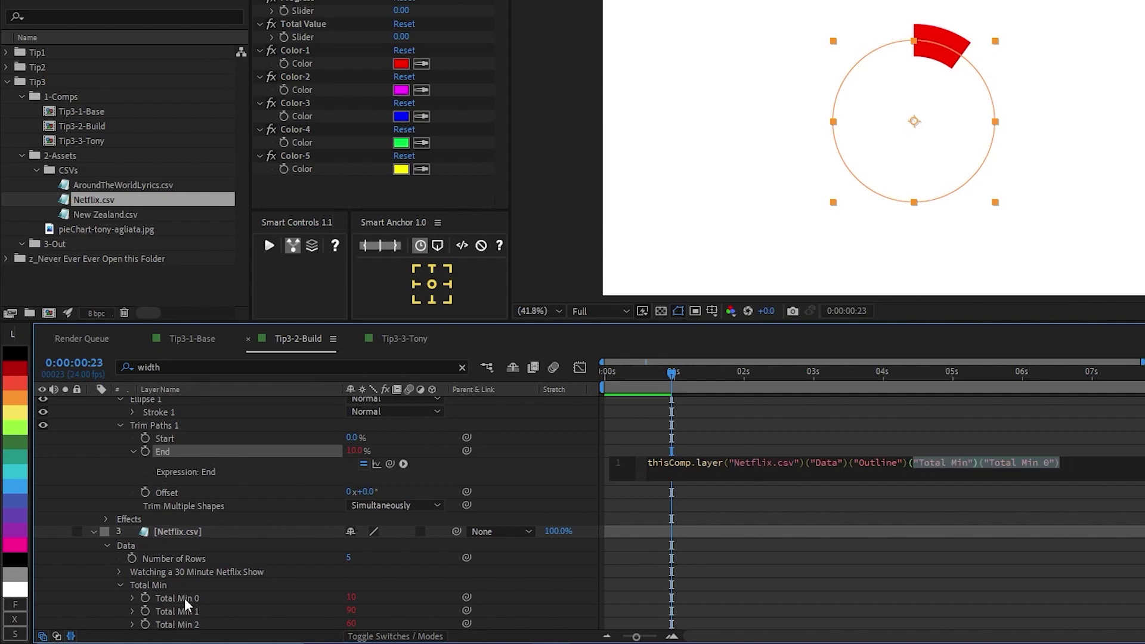
left_click(181, 598)
left_click(145, 598, "alt")
key("ctrl+c")
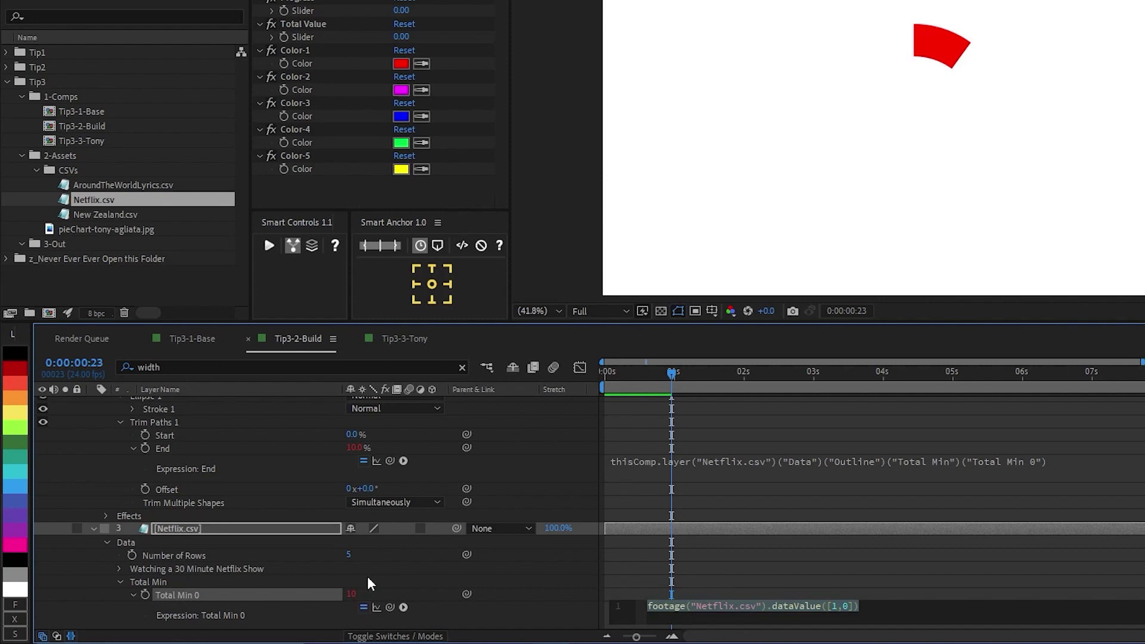
Paste footage("Netflix.csv").dataValue([1,0]) into the End expression.
left_click(678, 464)
key("ctrl+v")
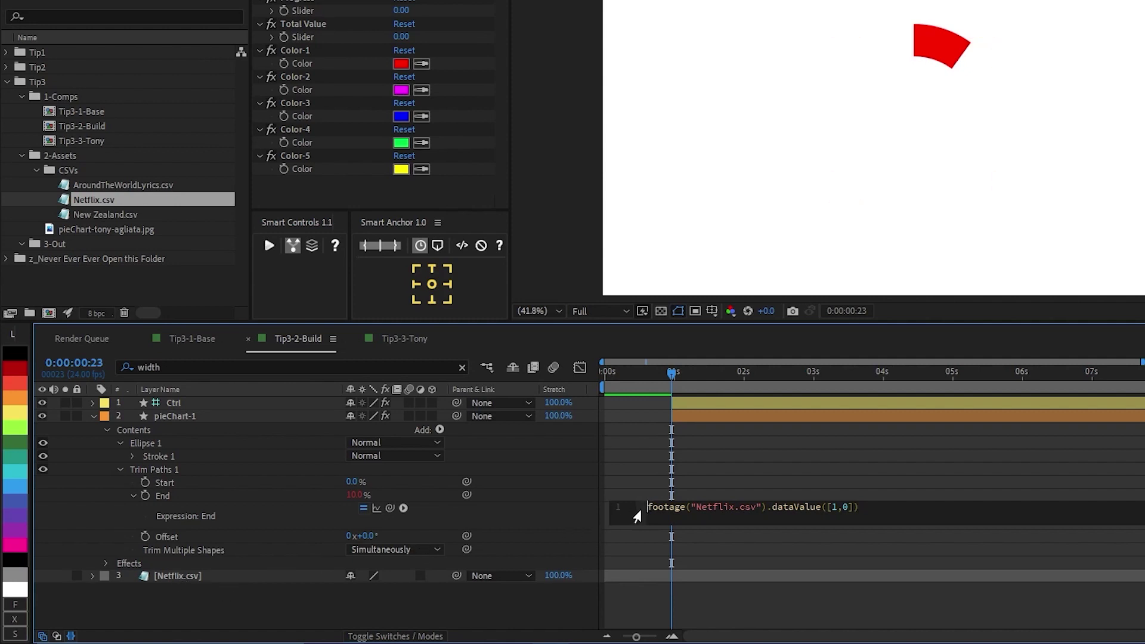
key("Return")
Add csvName = thisComp.layer(thisComp.numLayers).name and use it in place of the file name.
type("cs")
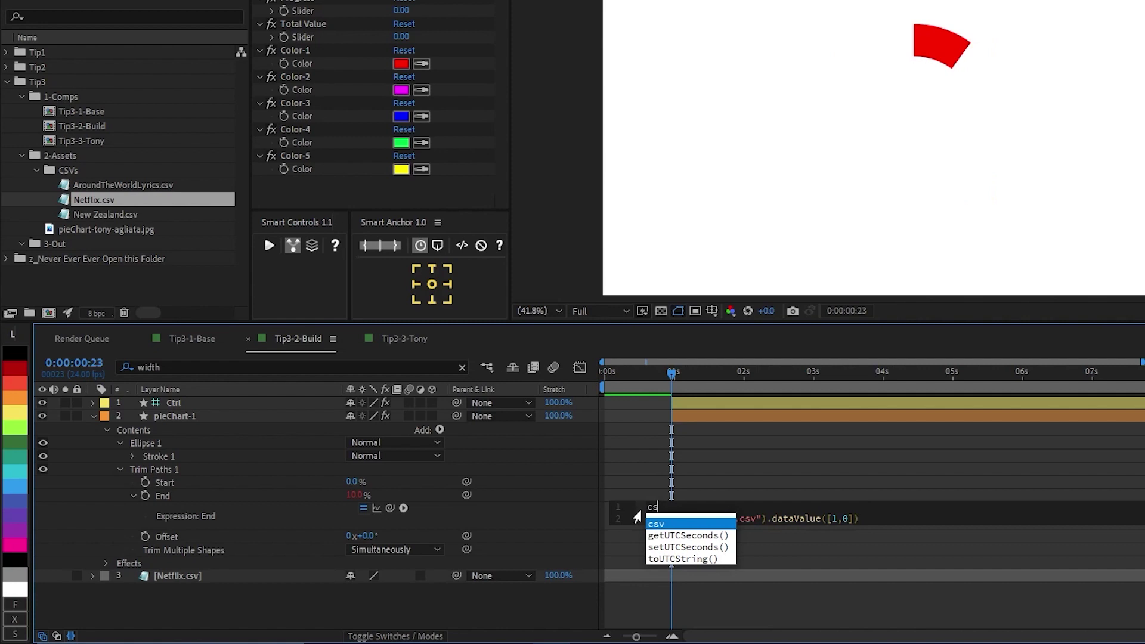
type("vName")
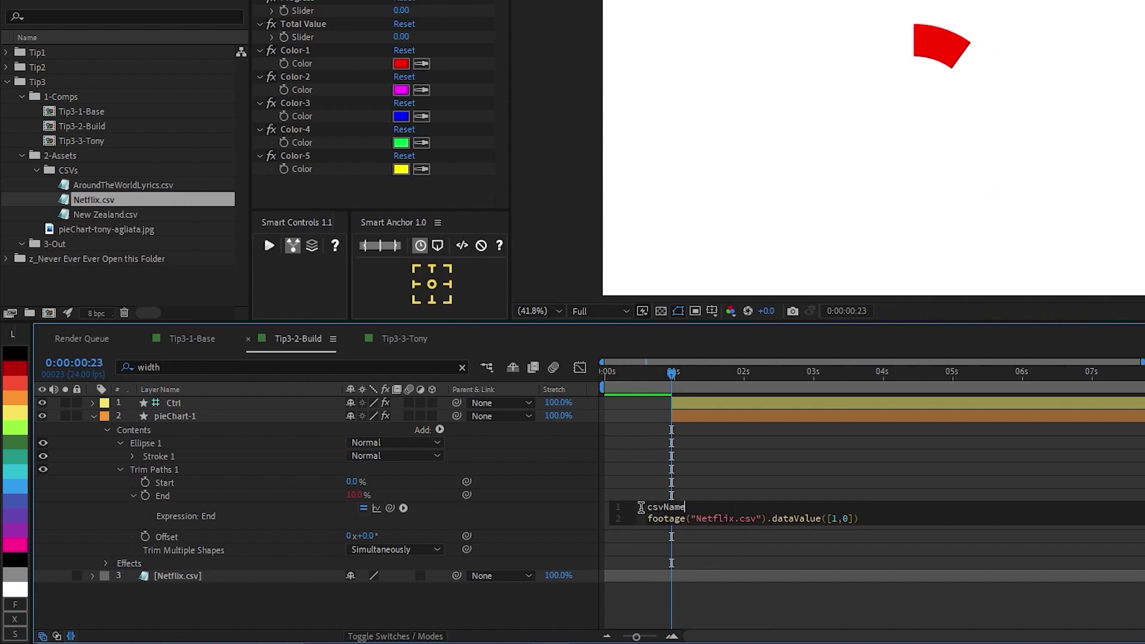
type(" = thisComp.layer")
key("BackSpace")
type("(thisCom")
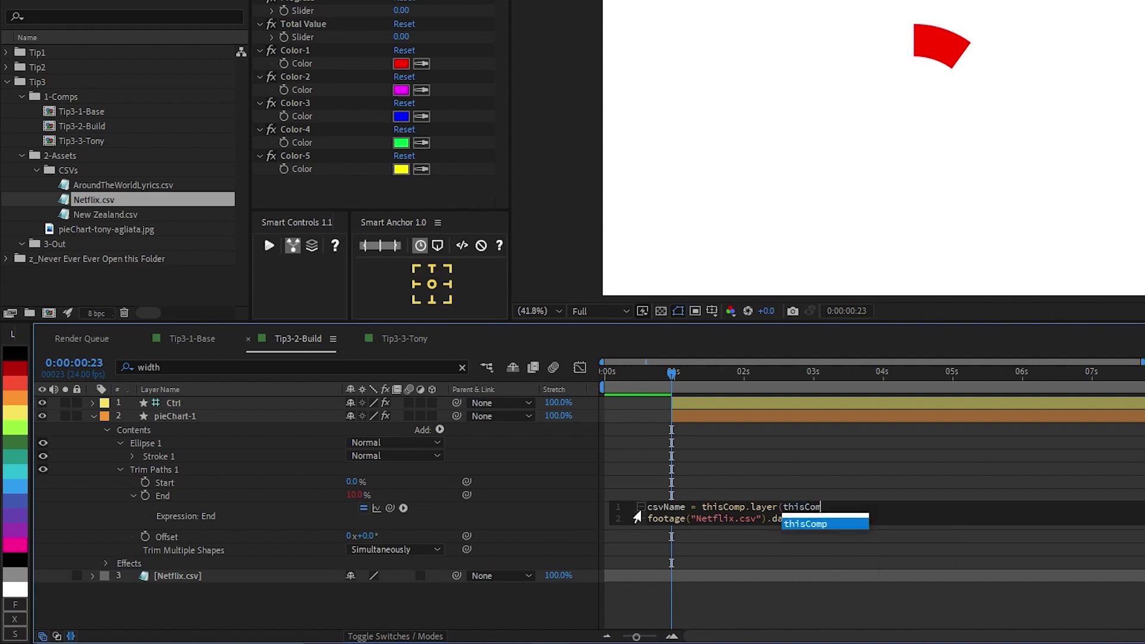
type("p.numL")
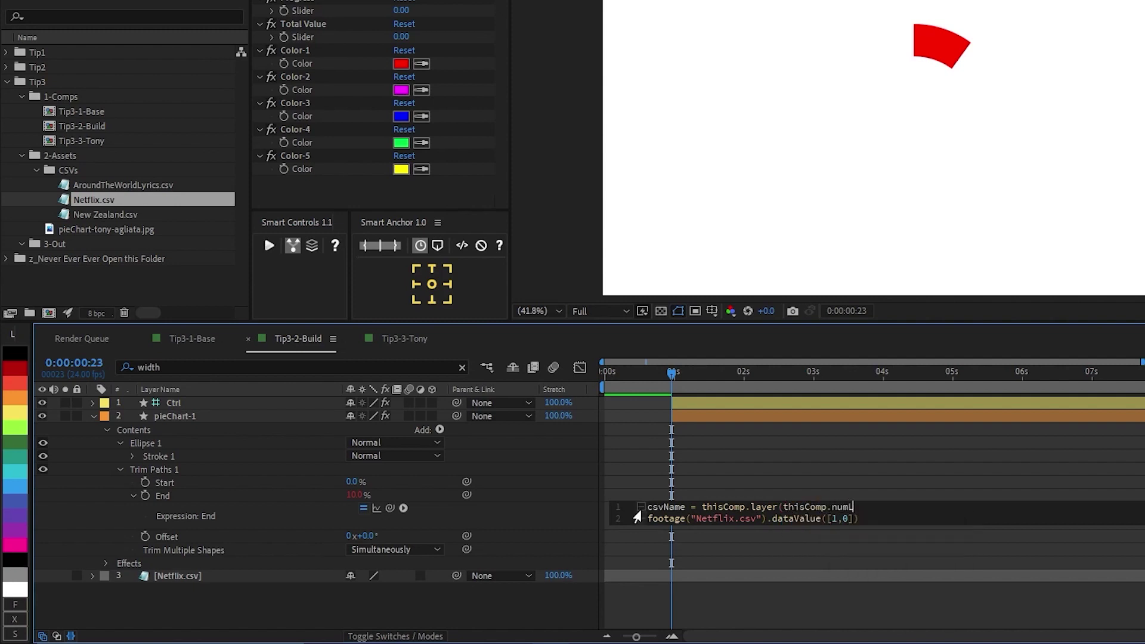
type("ayers).name;")
left_click_drag(690, 518, 761, 519)
type("csvName")
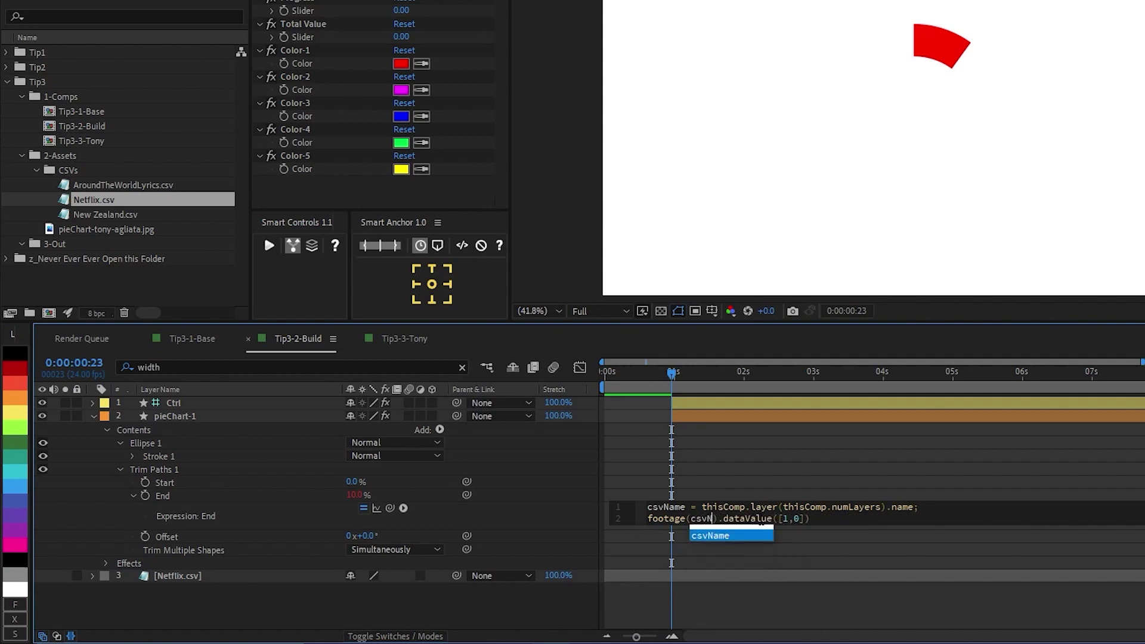
key("Escape")
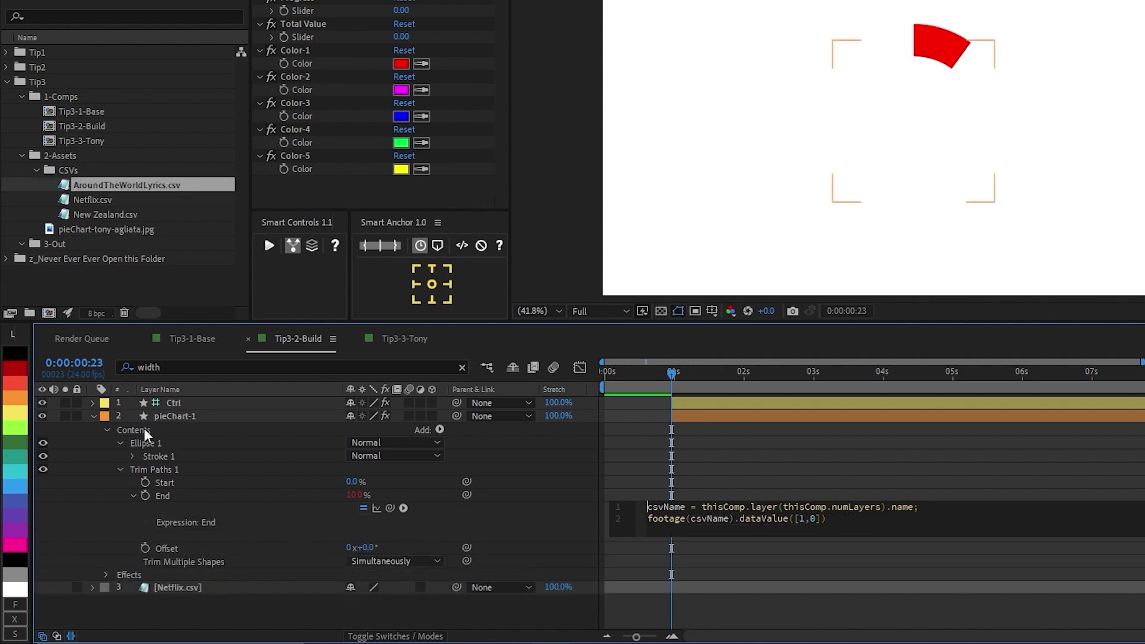
double_click(811, 518)
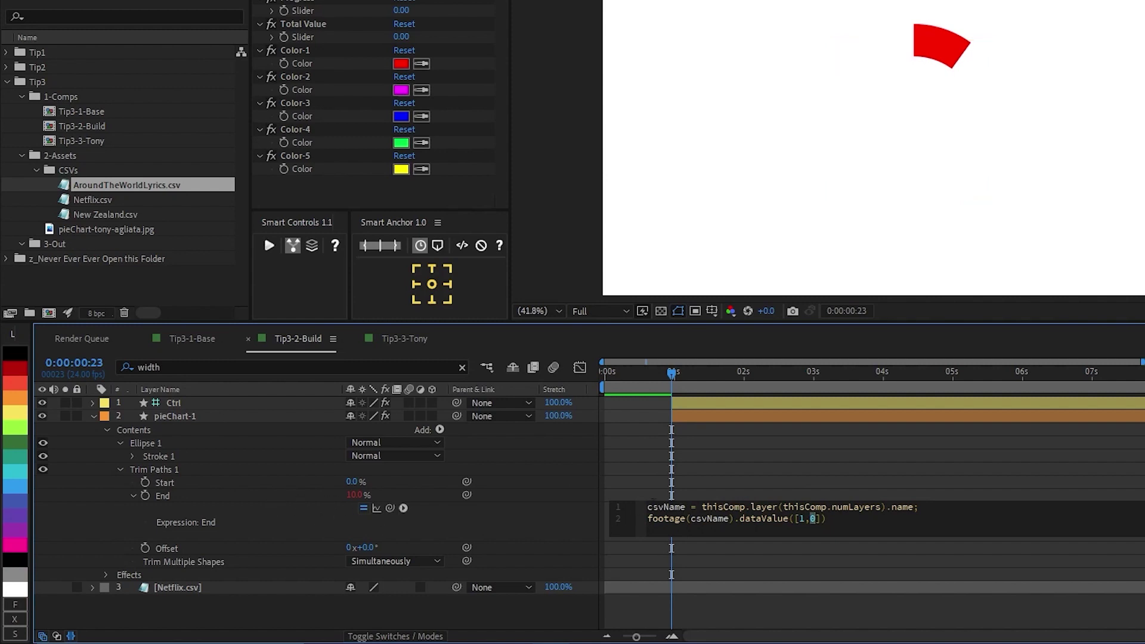
Add id = thisLayer.name.split("-")[1]; and change the lookup to dataValue([1,id]).
key("ctrl+Home")
key("Return")
key("Up")
type("id = ")
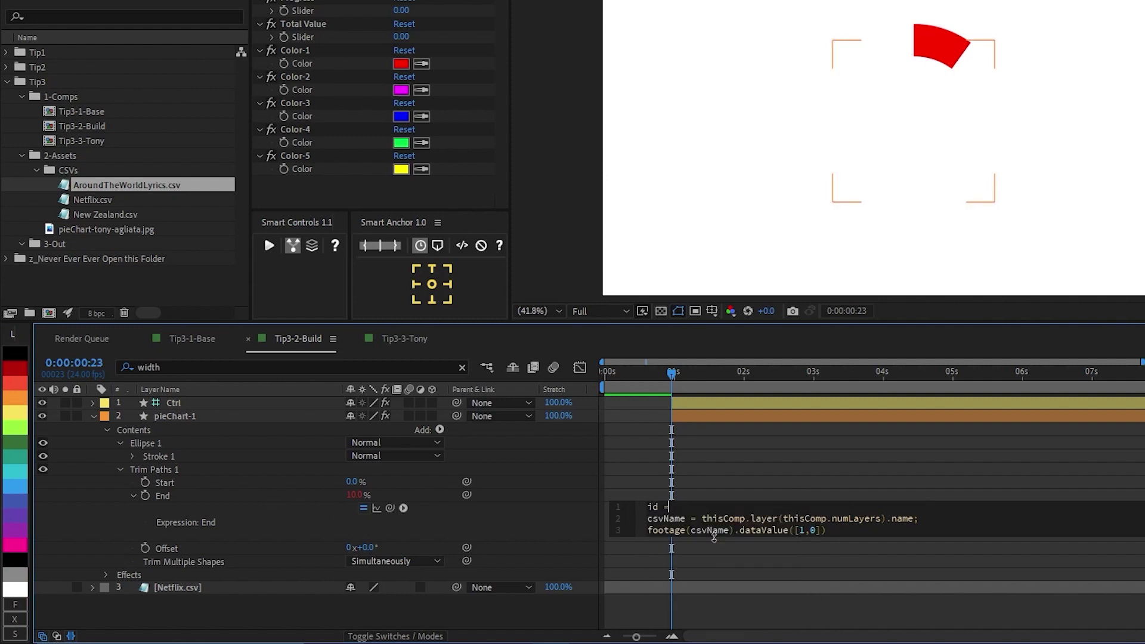
type("thisLayer.name.split(\"-")
key("Right")
key("Right")
type("[1]")
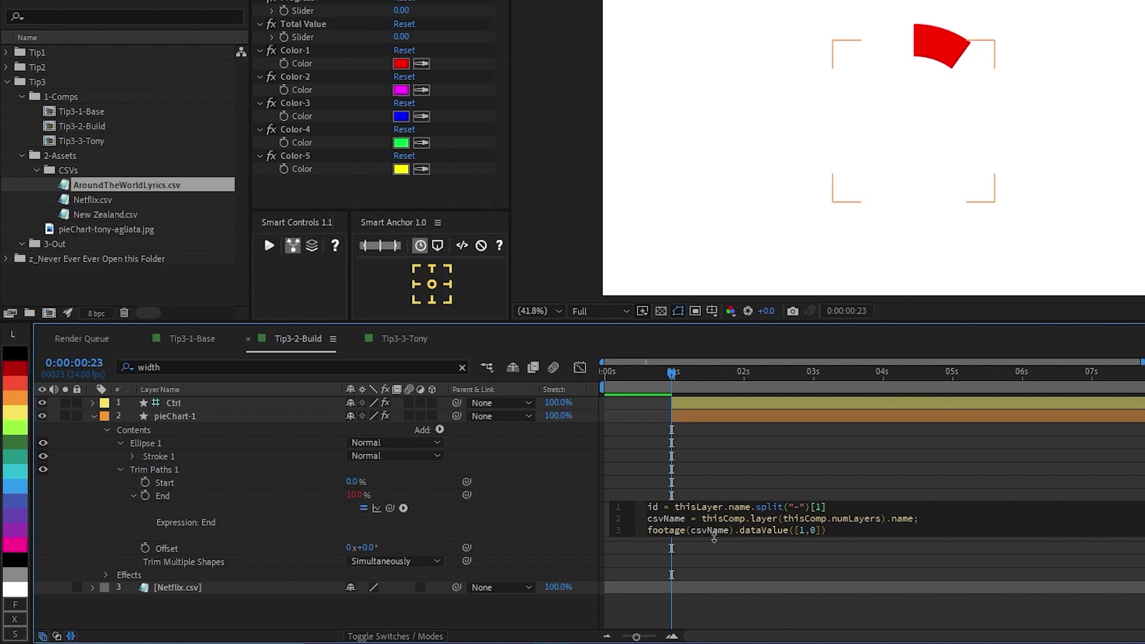
type(";")
double_click(812, 530)
type("id")
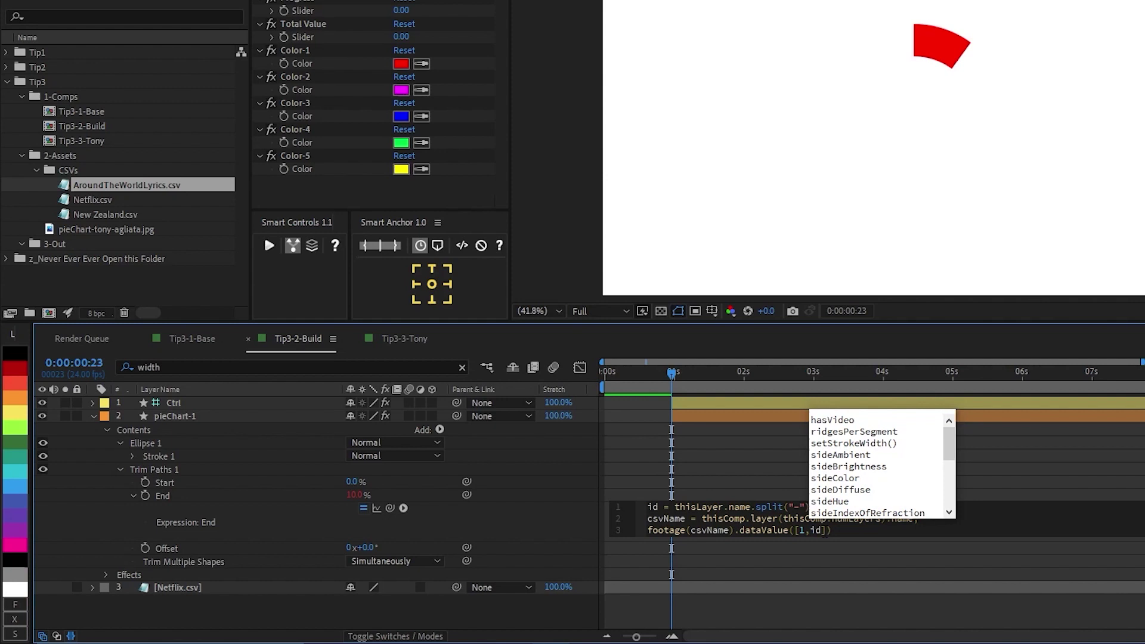
left_click(548, 521)
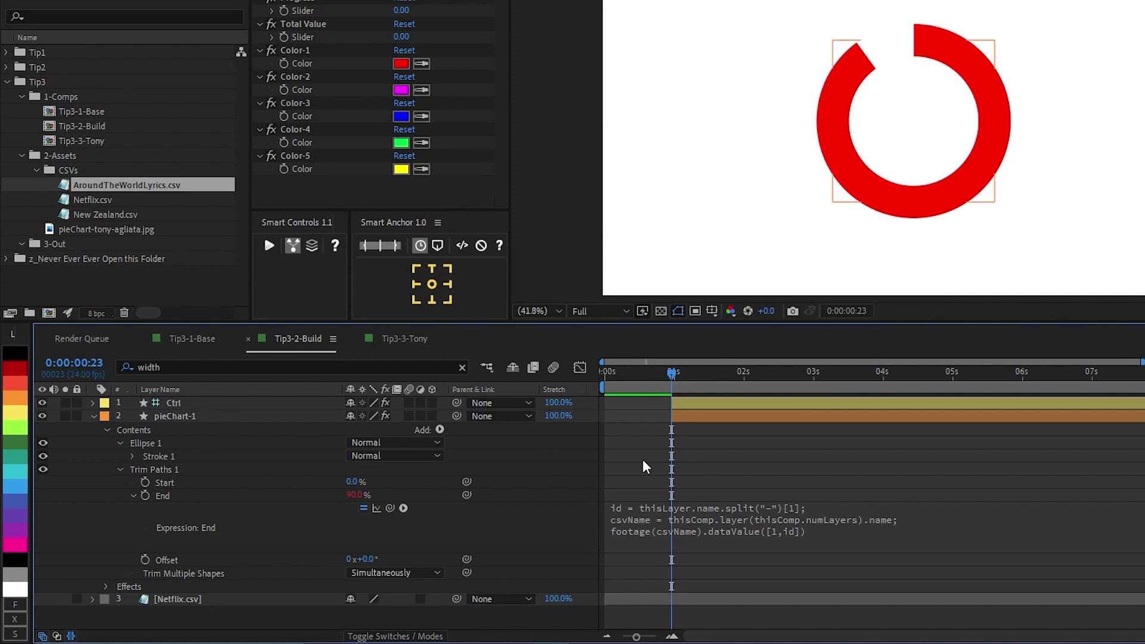
Subtract 1 from the split index in the id line.
left_click(819, 512)
left_click(828, 507)
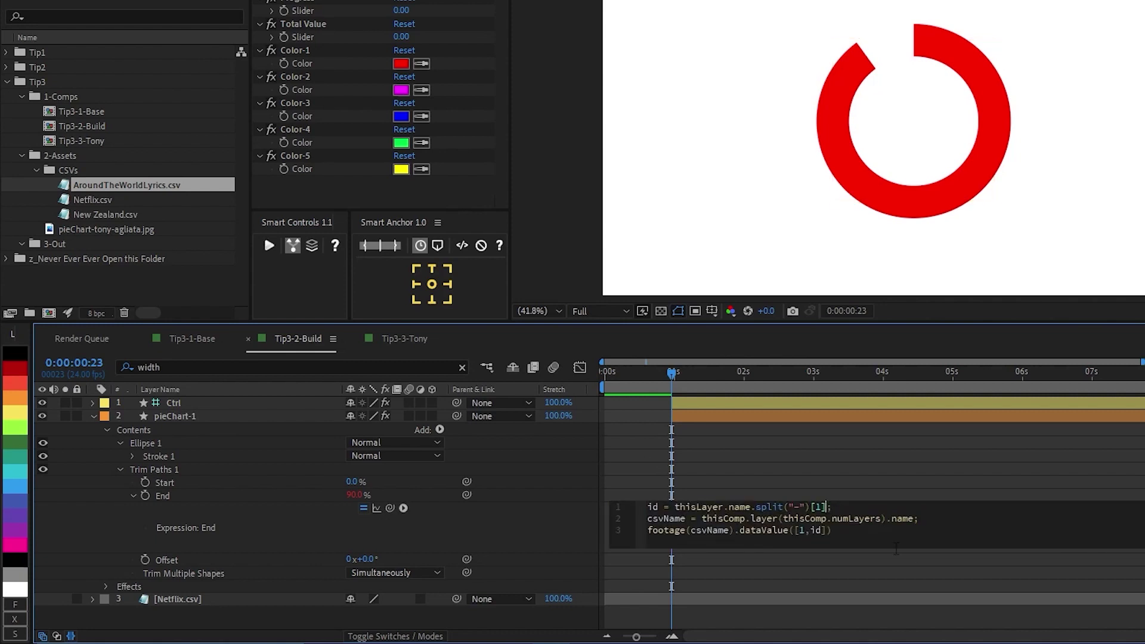
type("- 1")
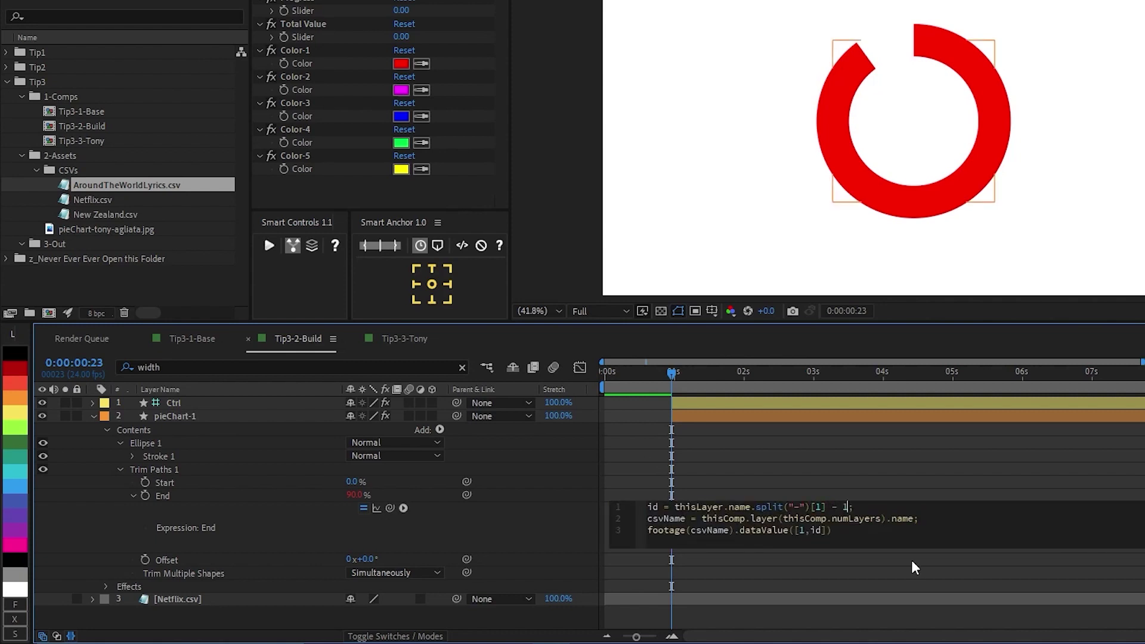
Commit the expression and duplicate the pieChart-1 slice layer.
left_click(911, 560)
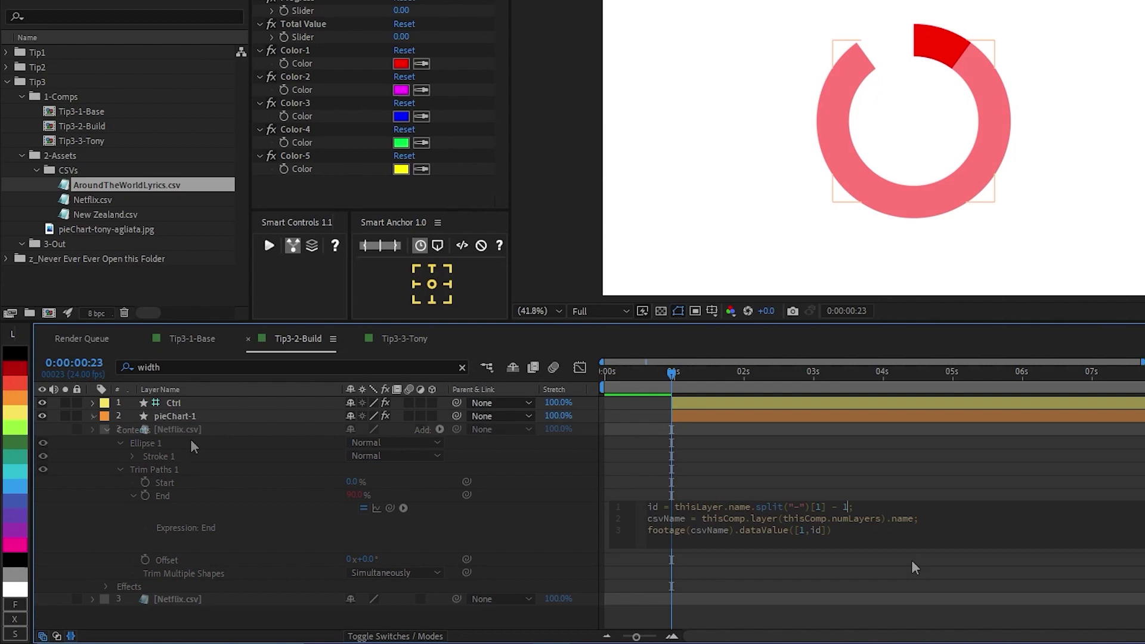
left_click(185, 417)
key("ctrl+d")
key("ctrl+d")
key("ctrl+d")
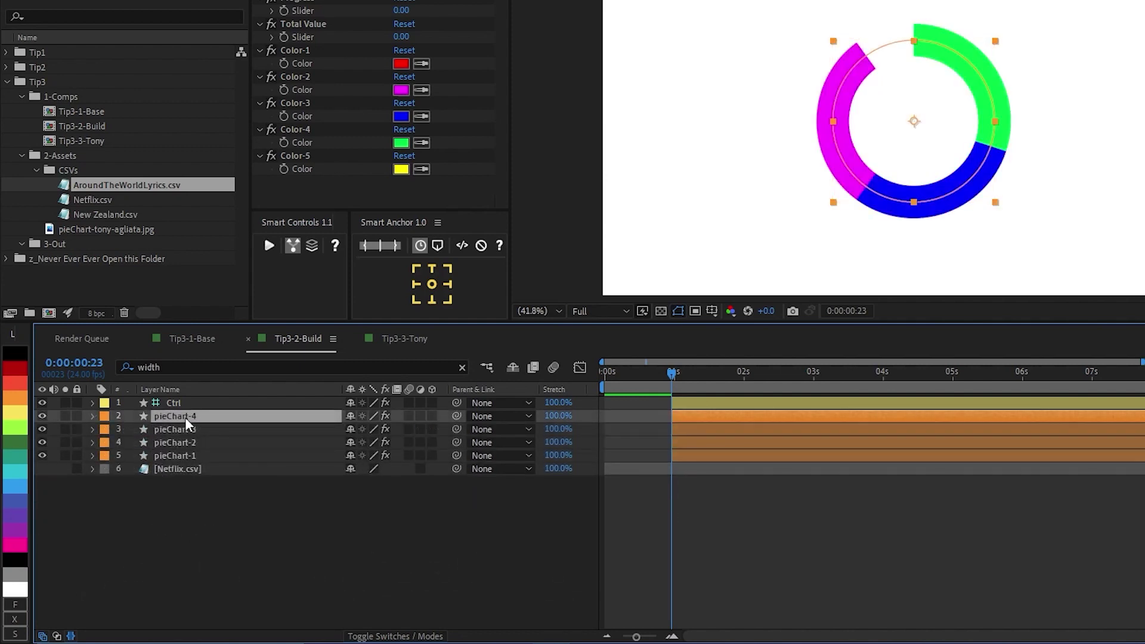
key("ctrl+d")
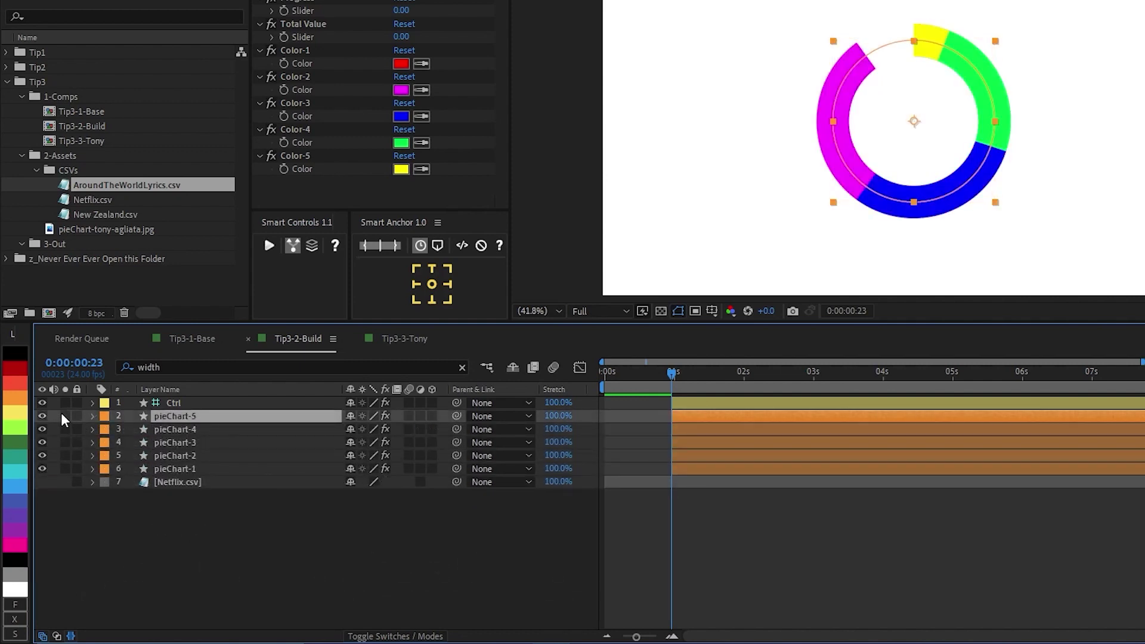
Solo pieChart-5, pieChart-3, pieChart-2 and pieChart-1 in turn to check each slice.
left_click(64, 415)
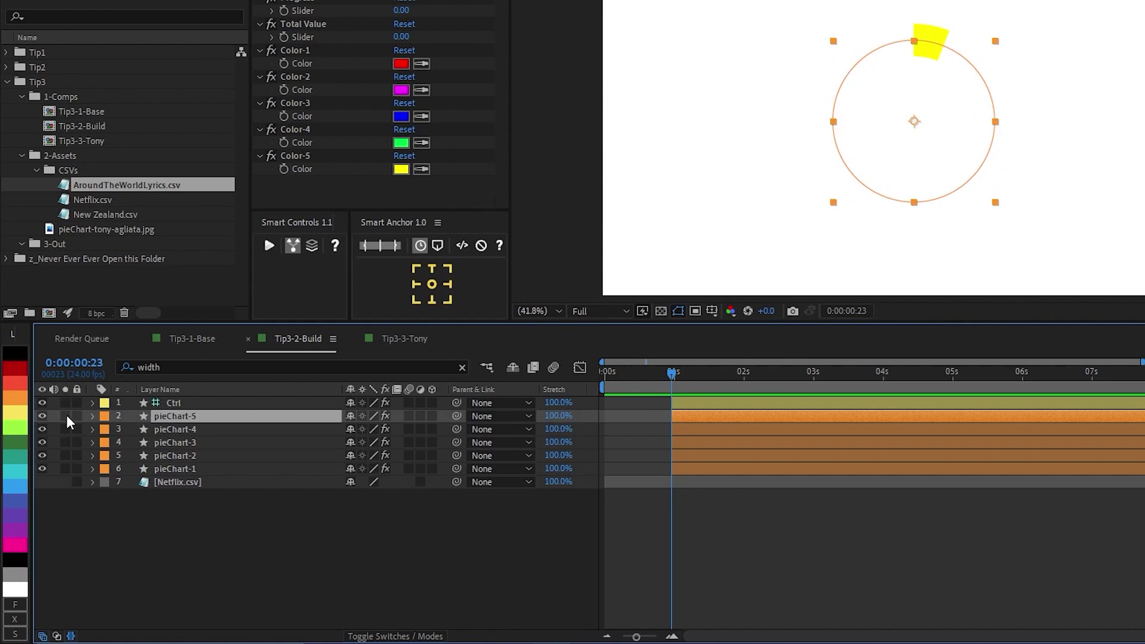
left_click(66, 415)
left_click(66, 442)
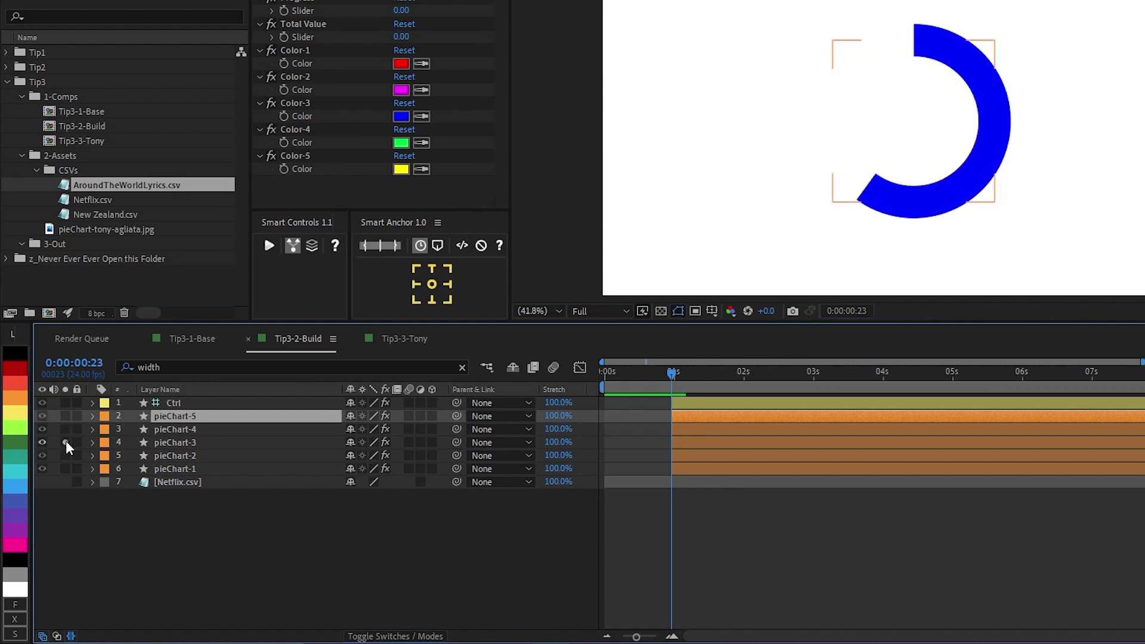
left_click(66, 441)
left_click(65, 455)
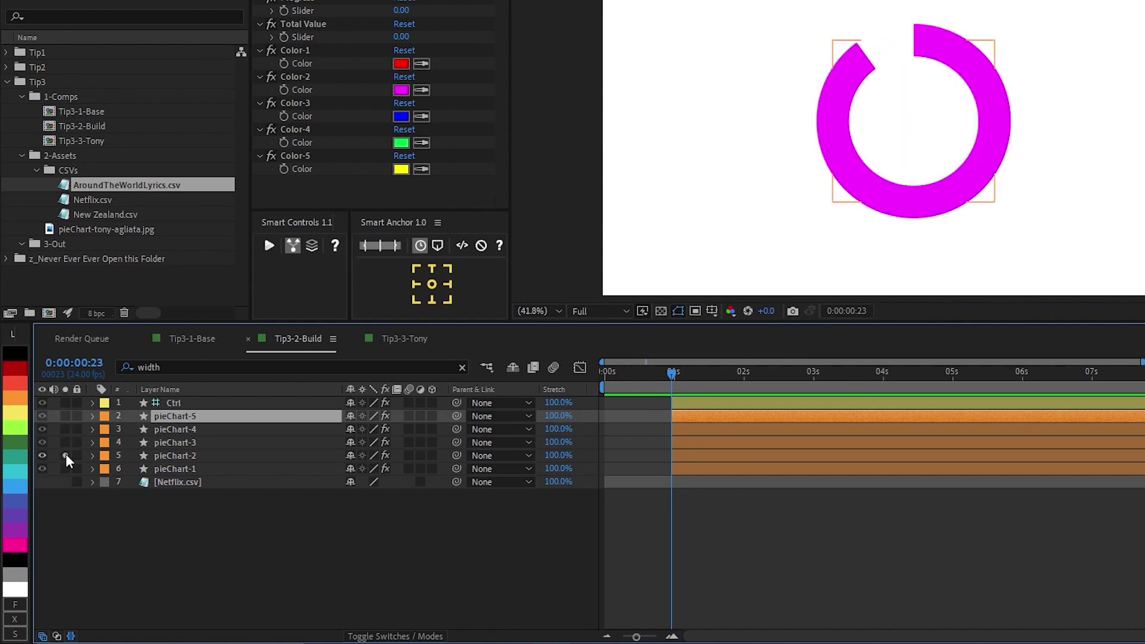
left_click(66, 455)
left_click(64, 468)
left_click(66, 468)
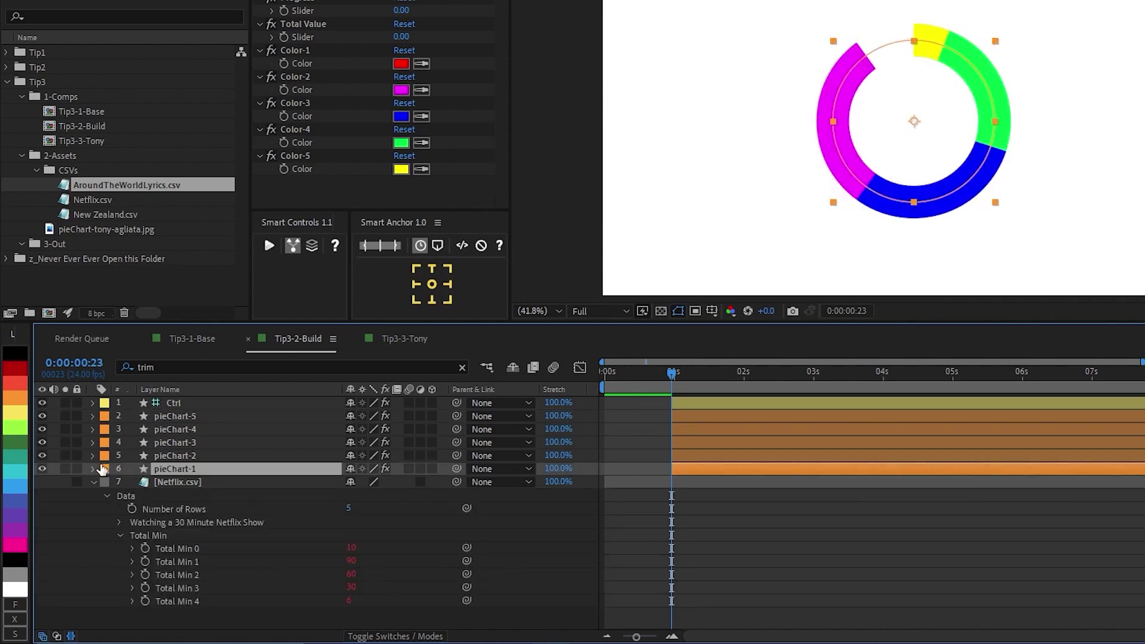
Expand pieChart-1 to show its Trim Paths settings.
left_click(93, 469)
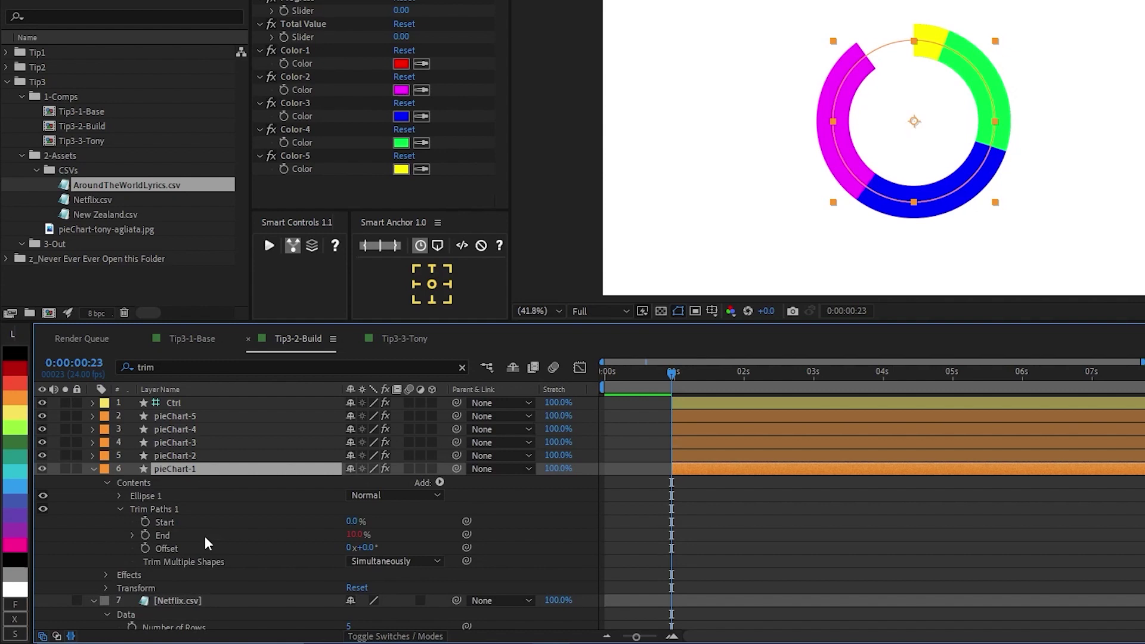
scroll(177, 530, "down", 3)
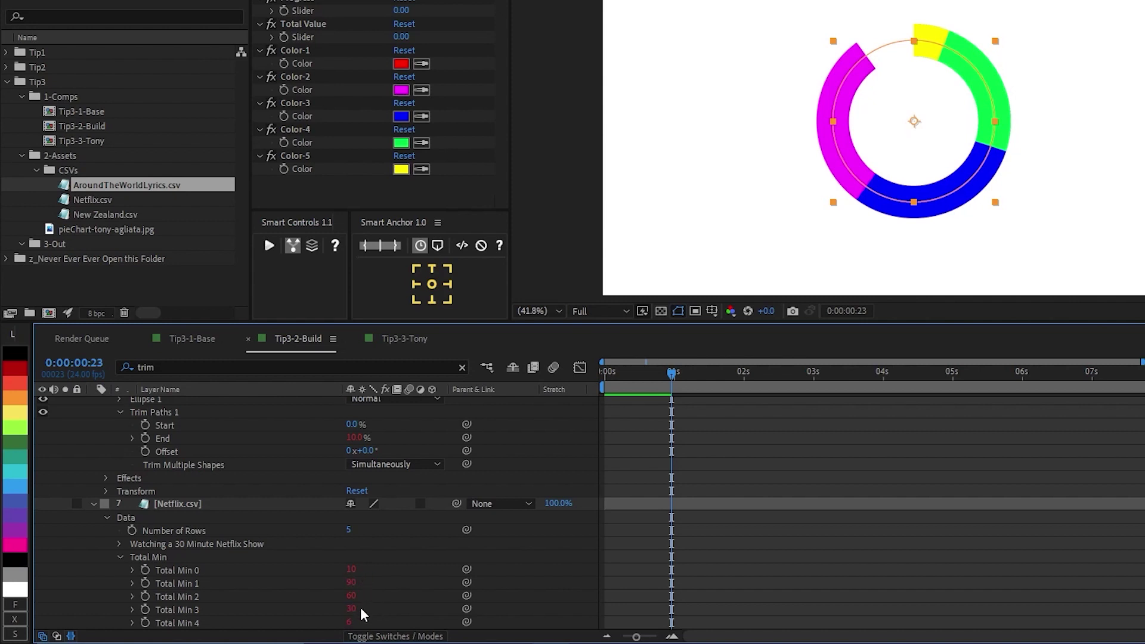
scroll(360, 607, "up", 3)
Give Ctrl's Total Value slider an expression starting csvName = thisComp.layer(thisComp.numLayers).name.
left_click(188, 402)
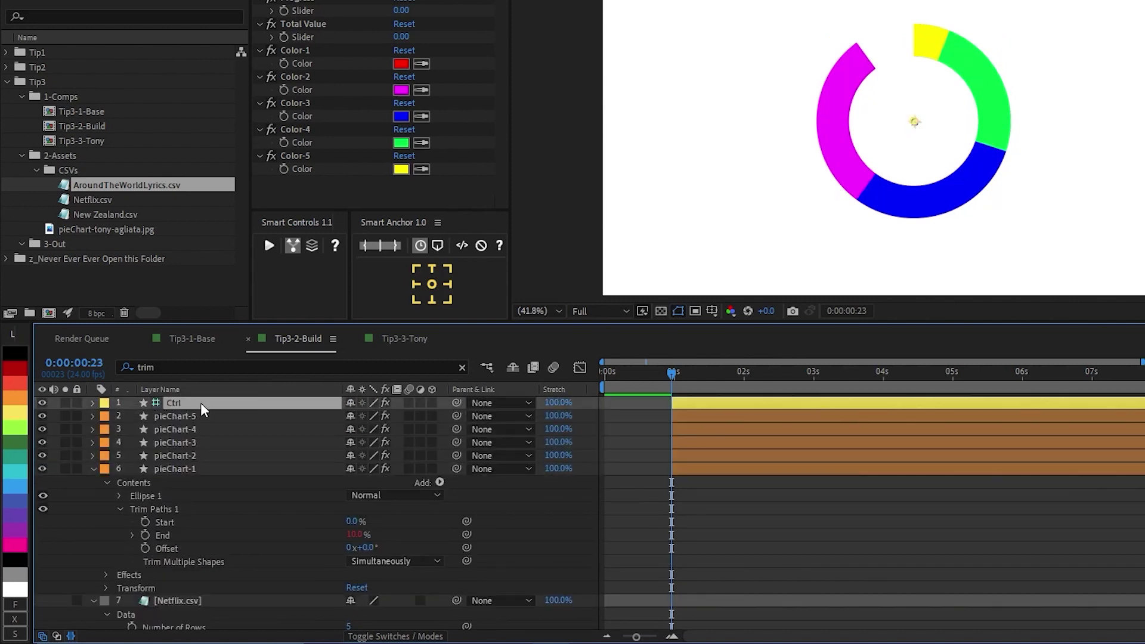
key("e")
left_click(132, 456)
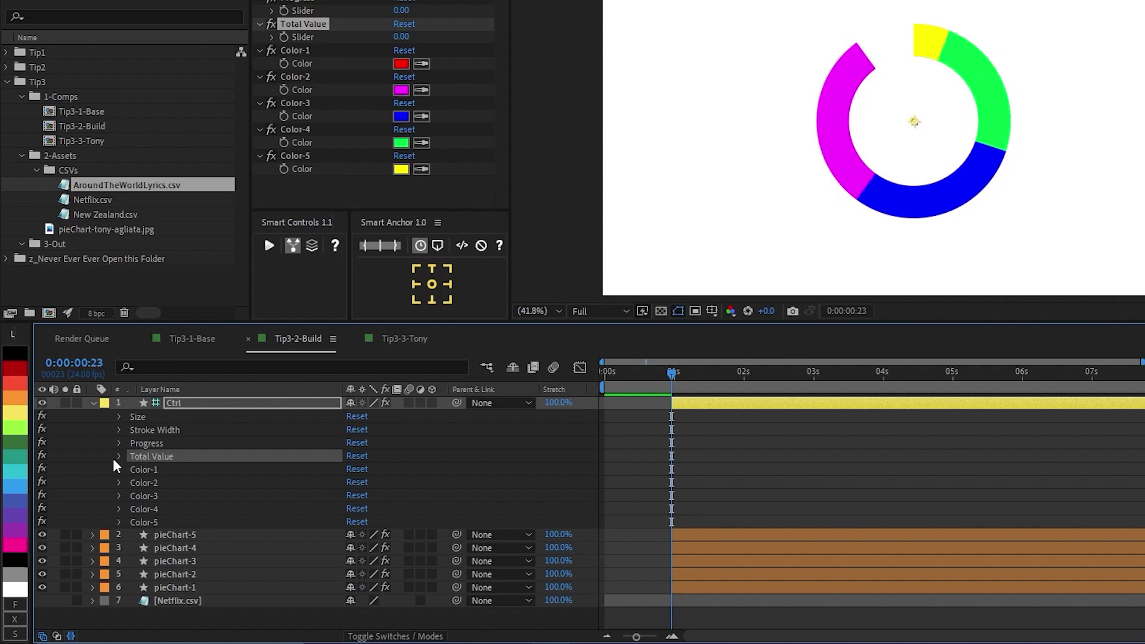
left_click(119, 456)
left_click(145, 468, "alt")
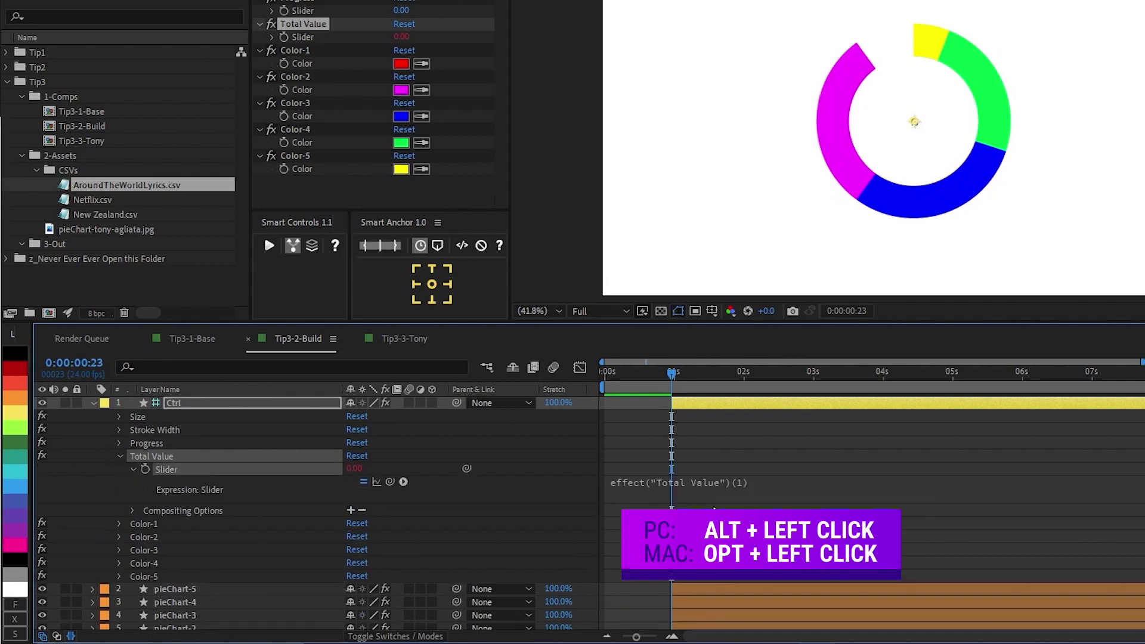
type("csv")
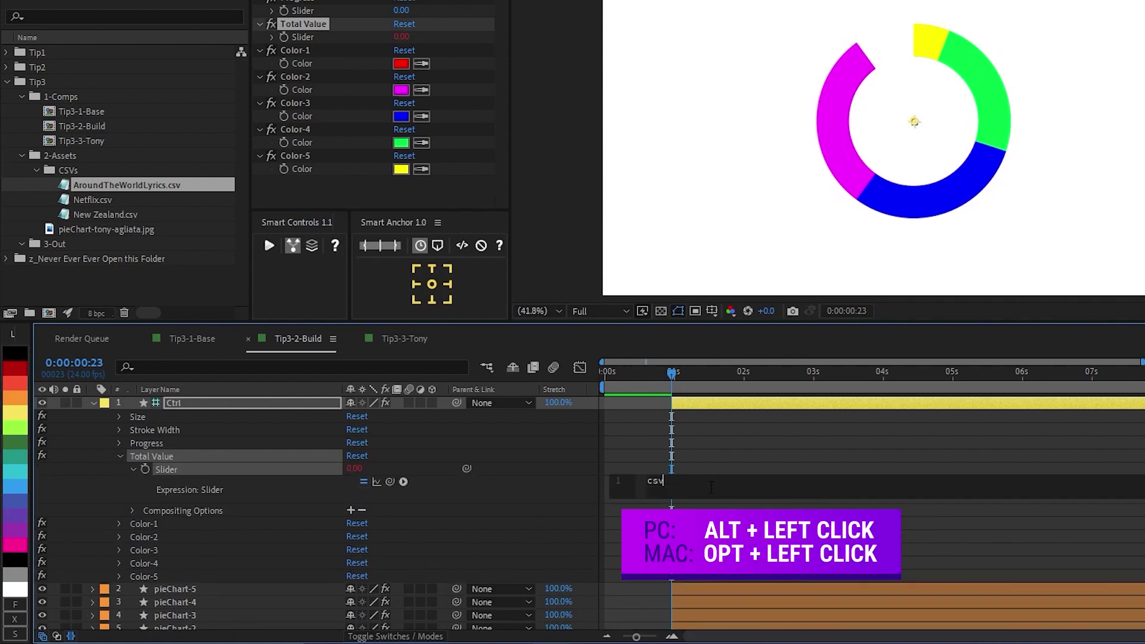
type("Name = ")
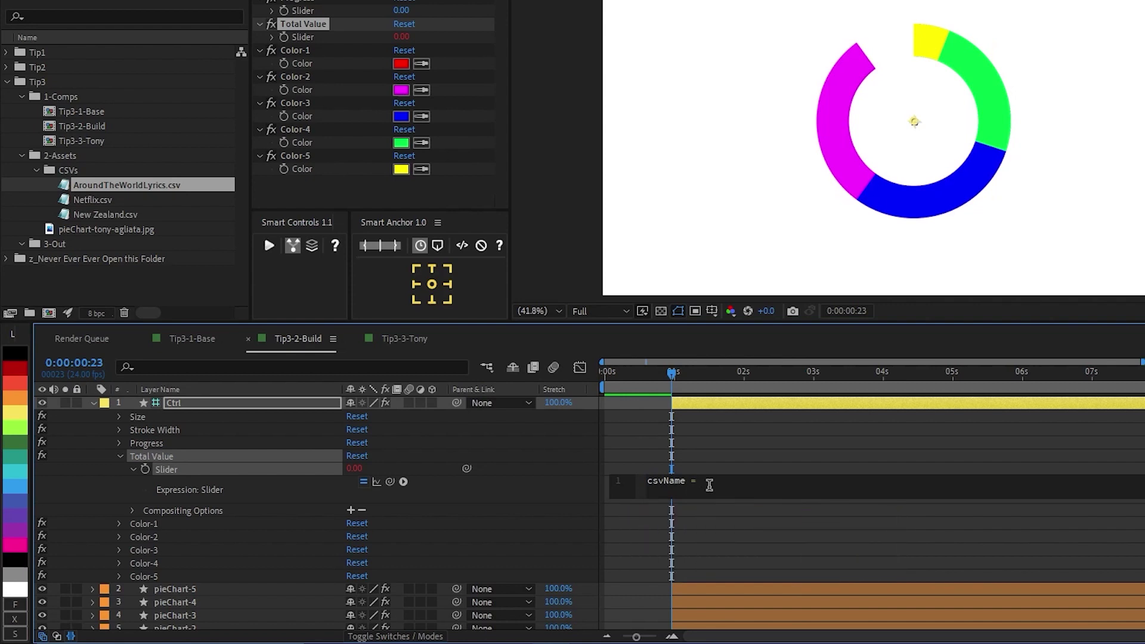
type("thisComp.layer")
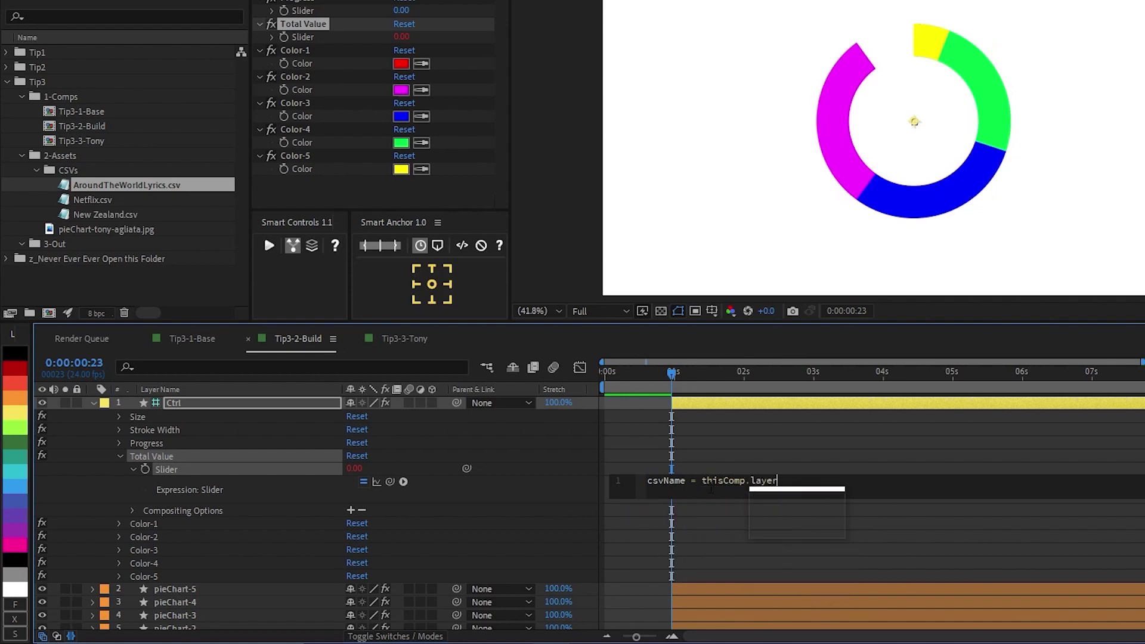
type("(thisComp.")
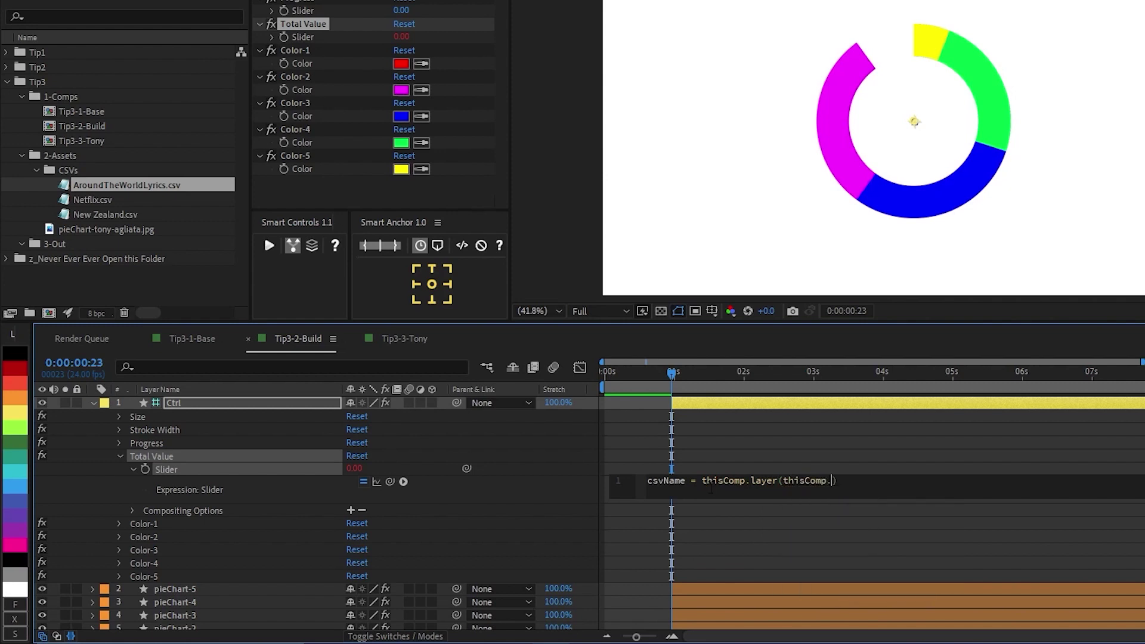
type("numl")
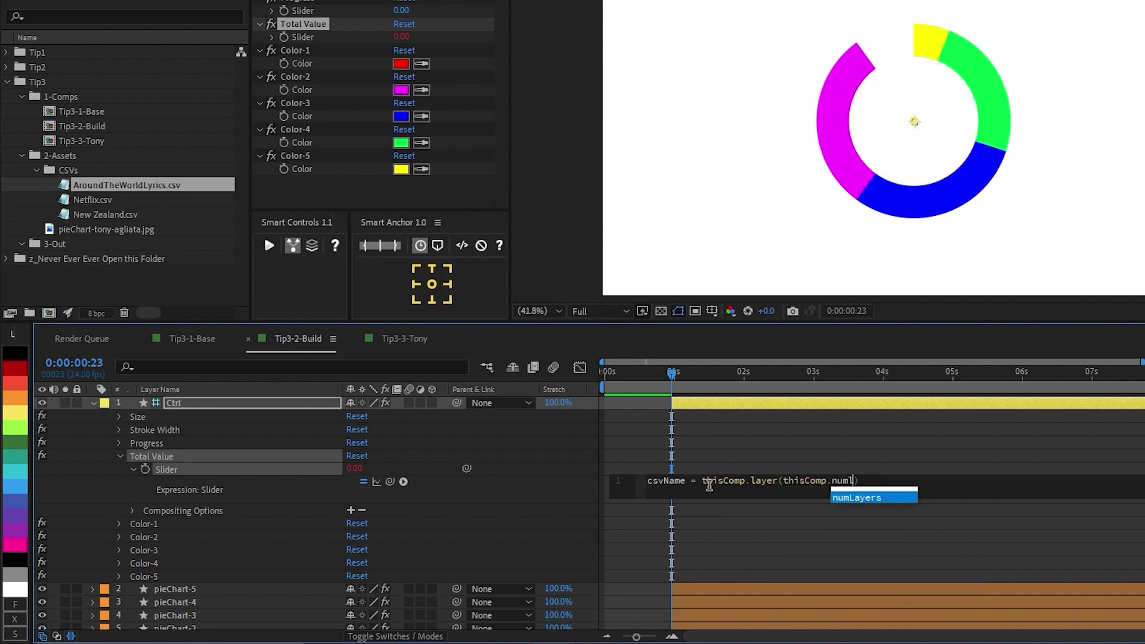
key("BackSpace")
type("Layers)")
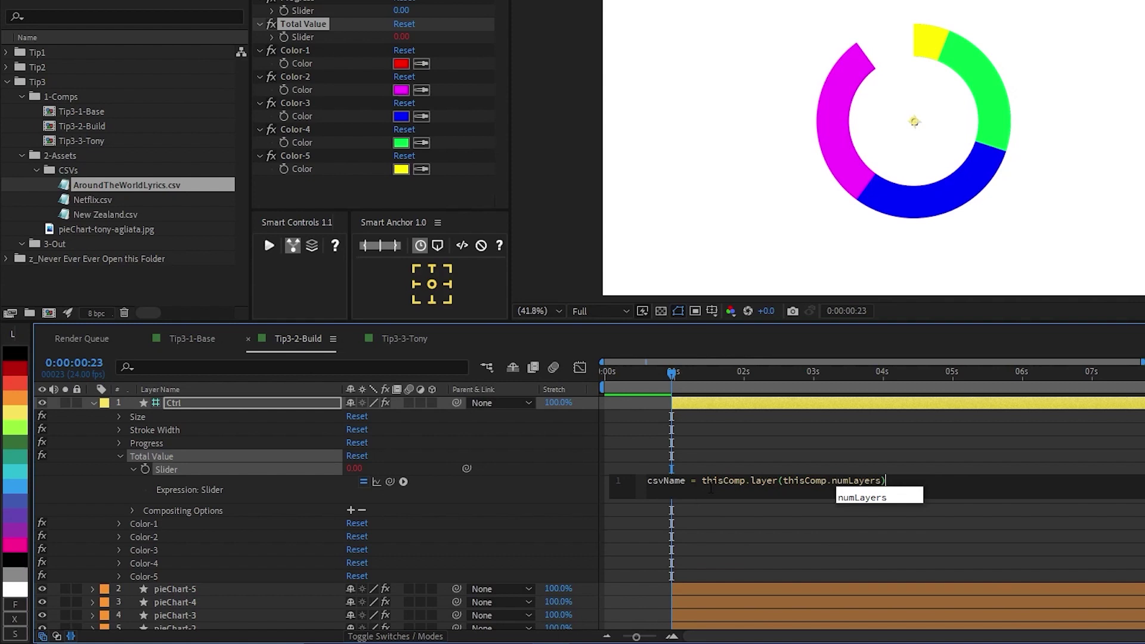
type(".name;")
key("Return")
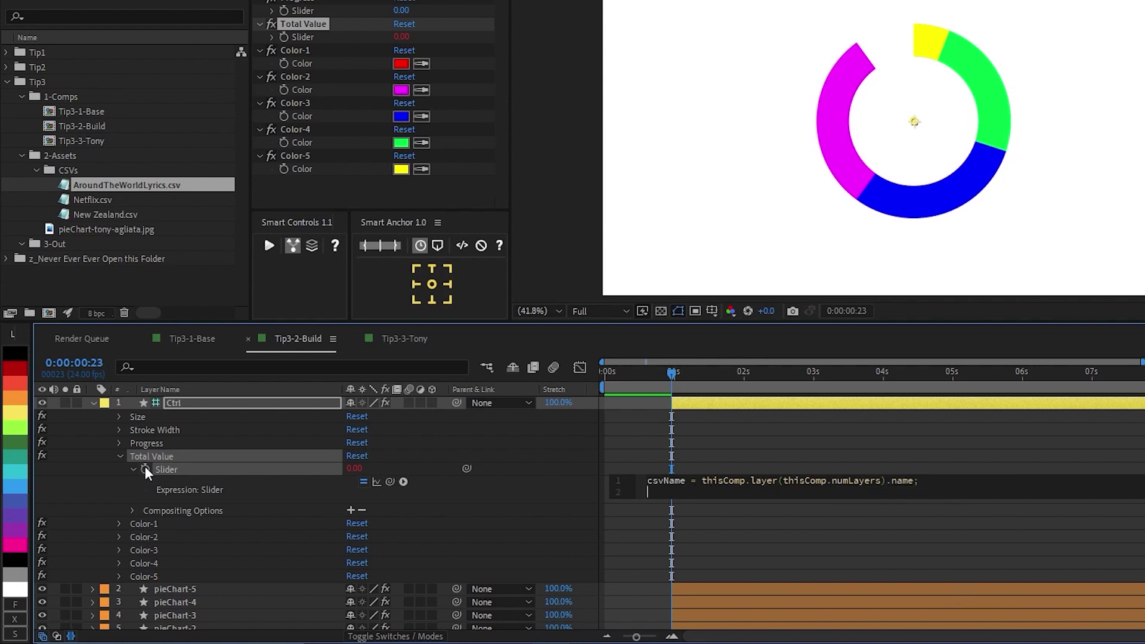
Add cellCount linked to Number of Rows, reading from csvName instead of "Netflix.csv".
type("cellCount =")
scroll(179, 453, "down", 1)
left_click_drag(389, 445, 180, 592)
type(";")
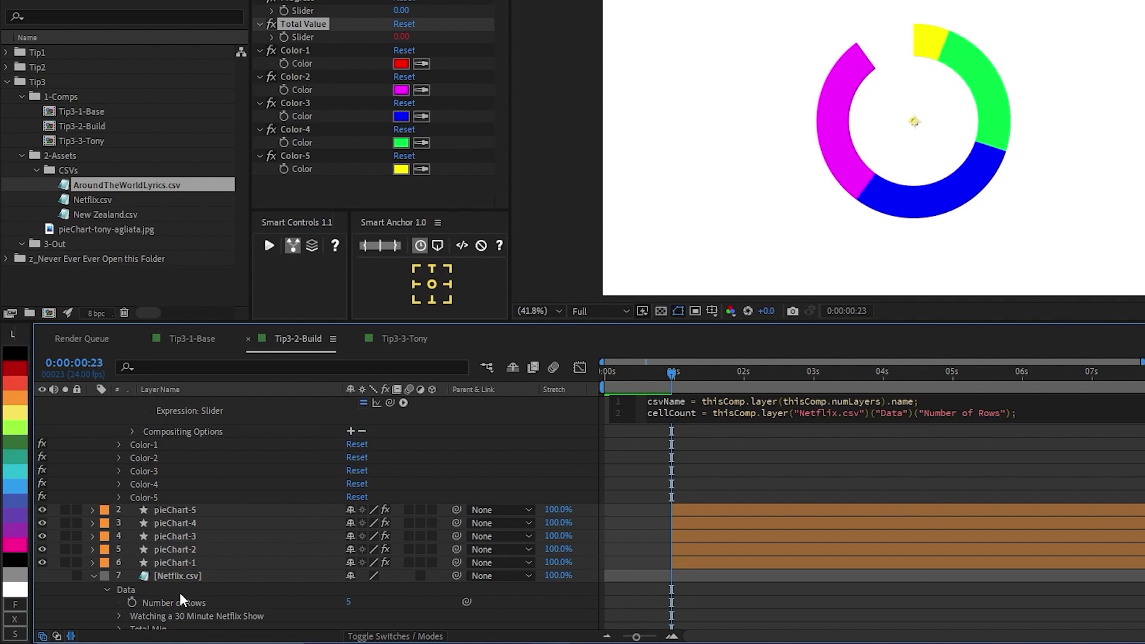
left_click(507, 412)
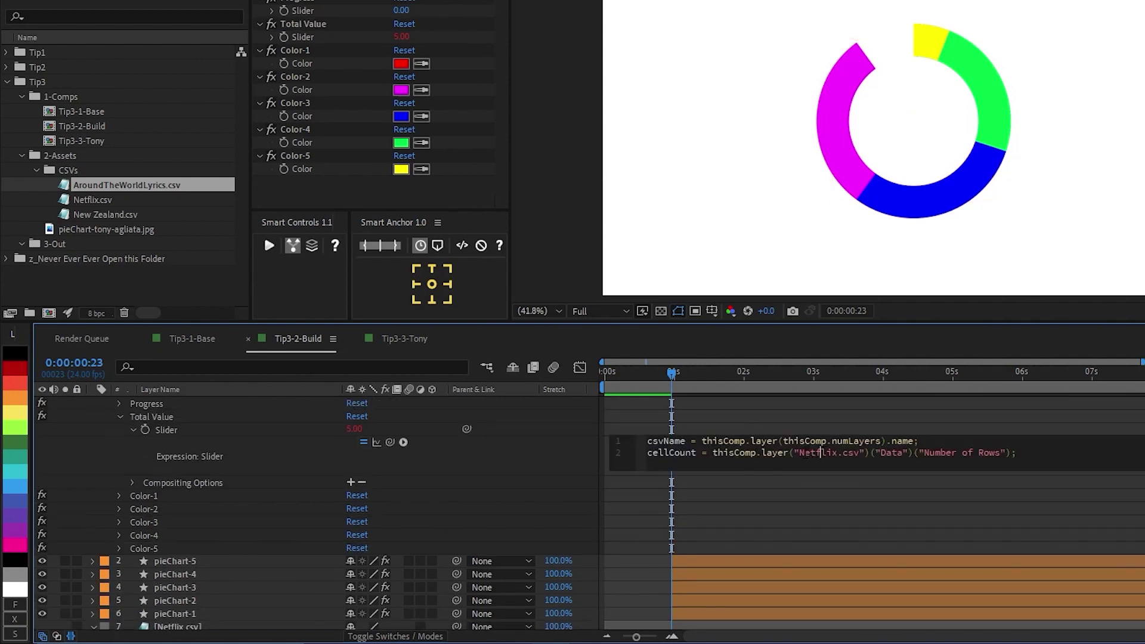
left_click_drag(793, 453, 862, 451)
type("csvName")
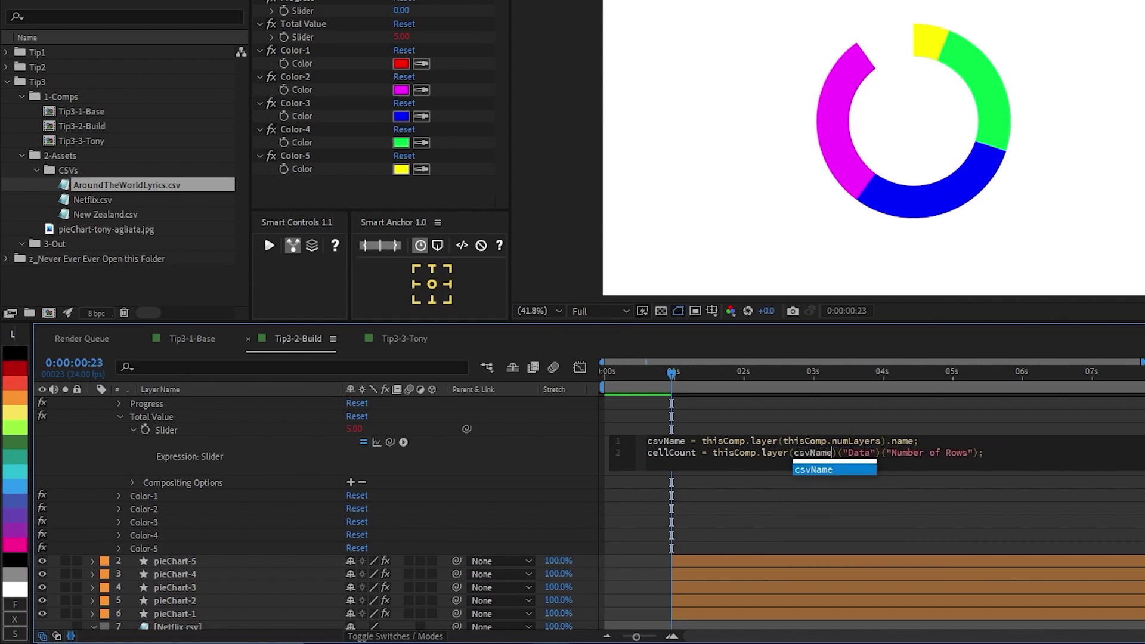
left_click(1009, 450)
key("Return")
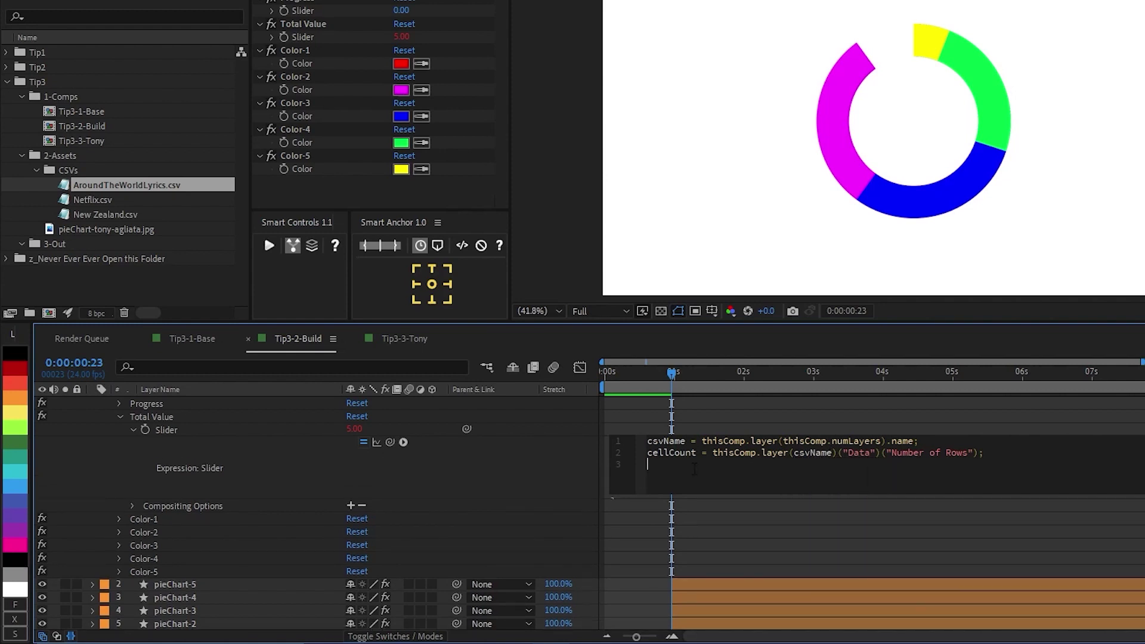
Write val = 0 and a for loop adding footage(csvName).dataValue([1,i]) to val.
type("val = 0;")
key("Return")
key("Return")
type("for ()")
type("i=0")
type(";")
type(" i<")
type("cellCount")
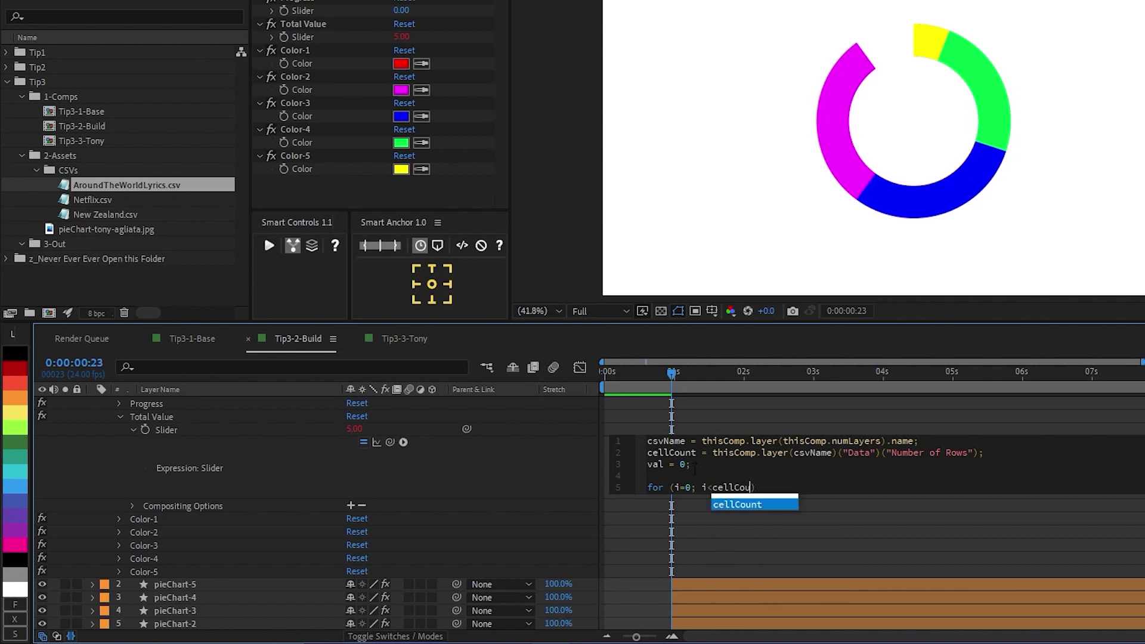
type(";")
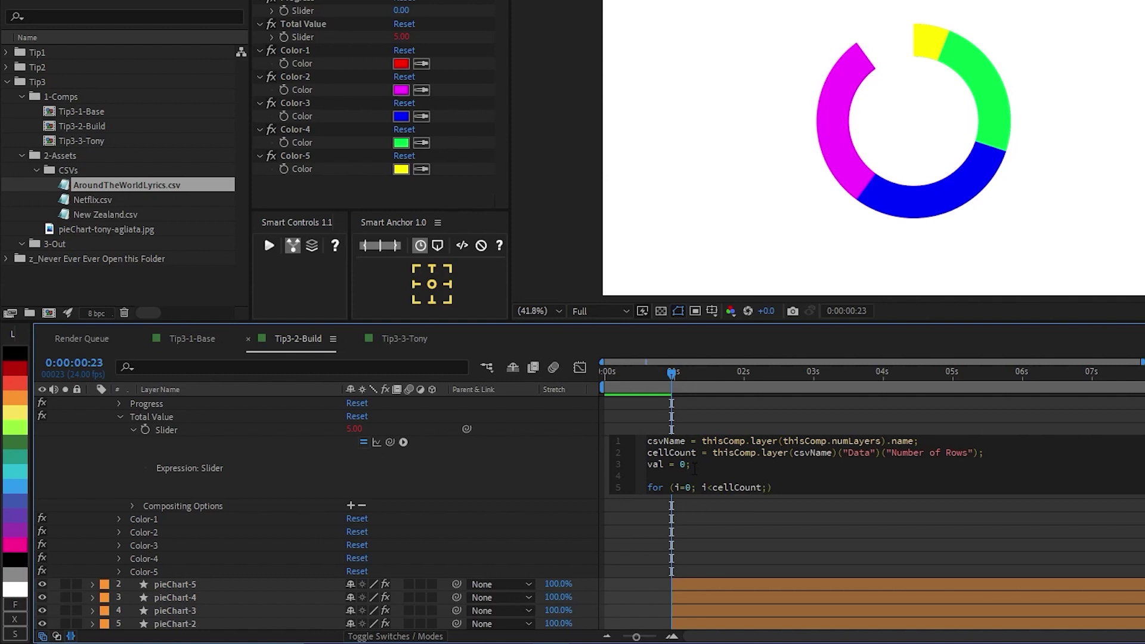
type(" i++")
left_click(800, 488)
type("{")
key("Return")
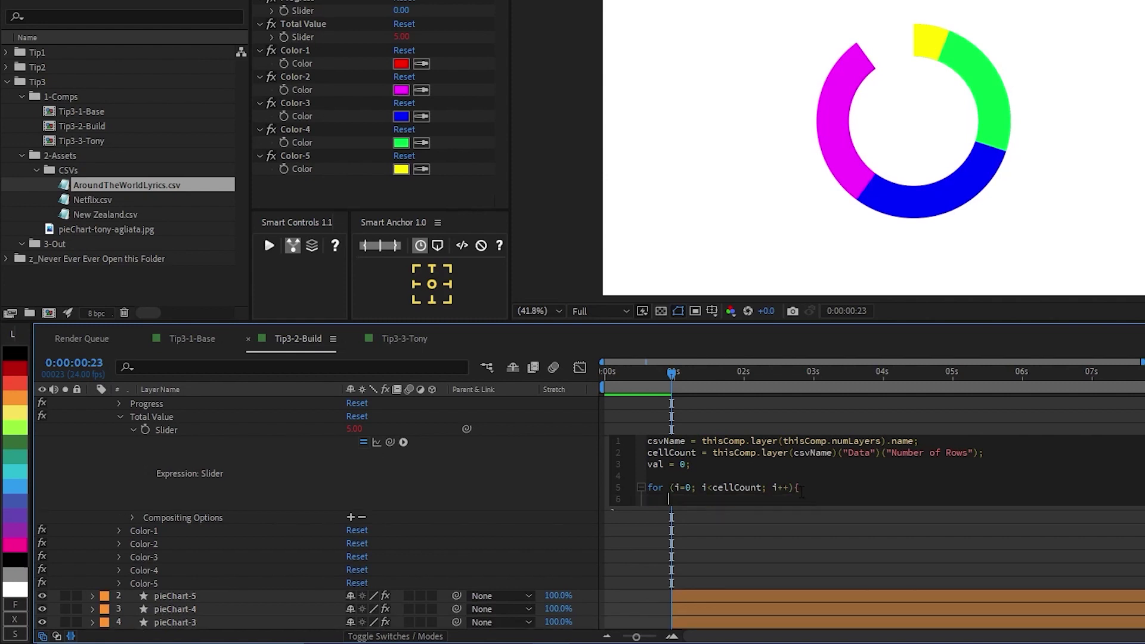
type("val += (footage")
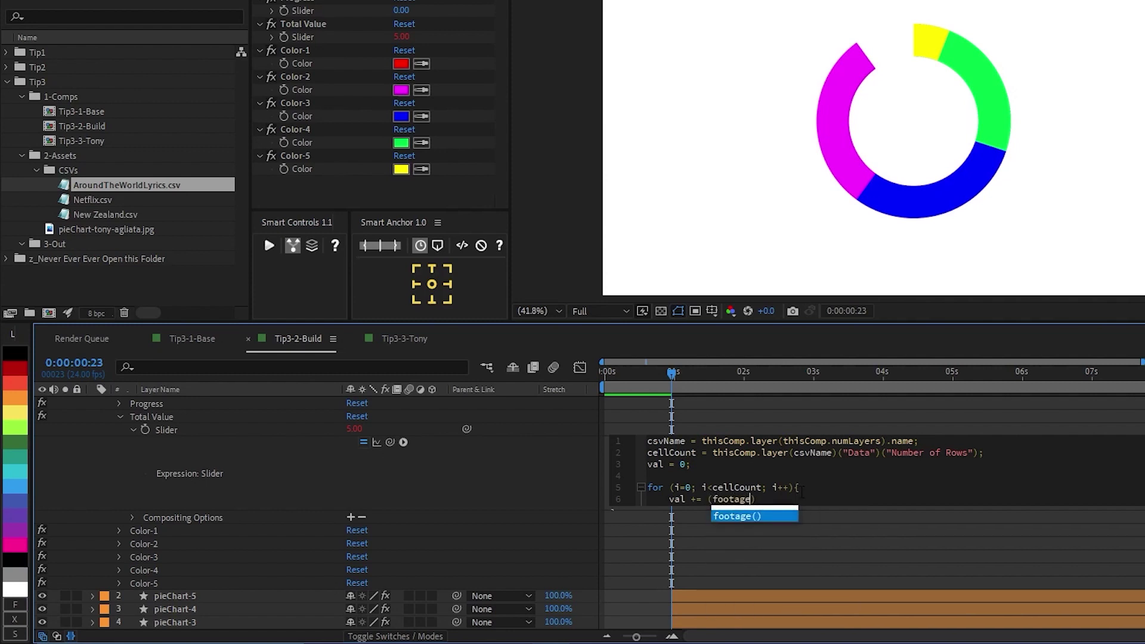
type("(csvName")
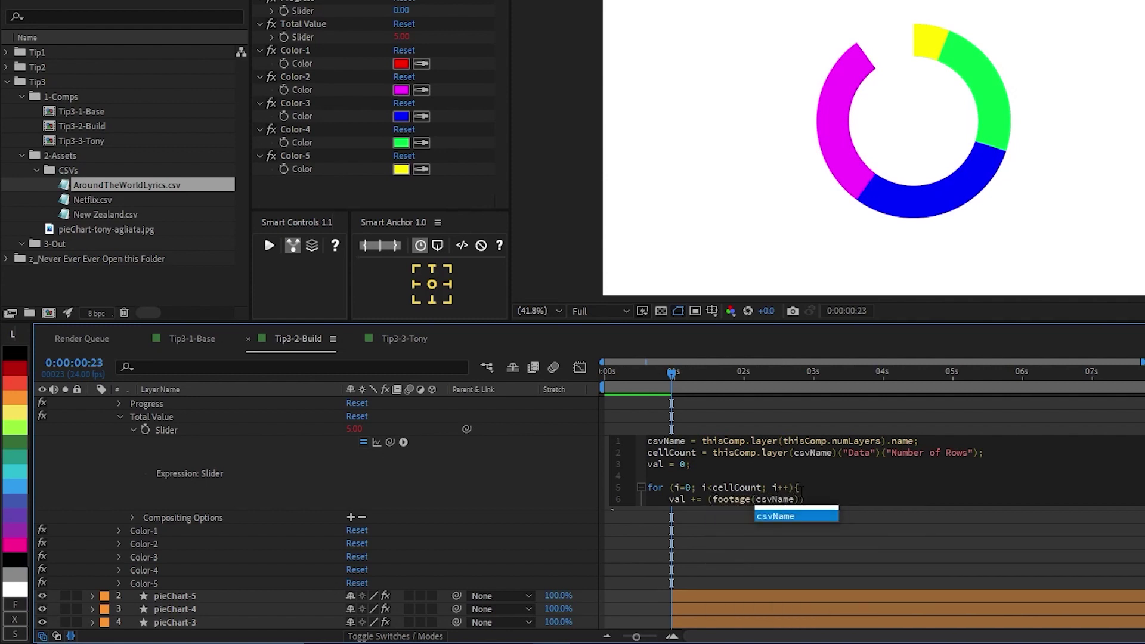
type(").dataValue(")
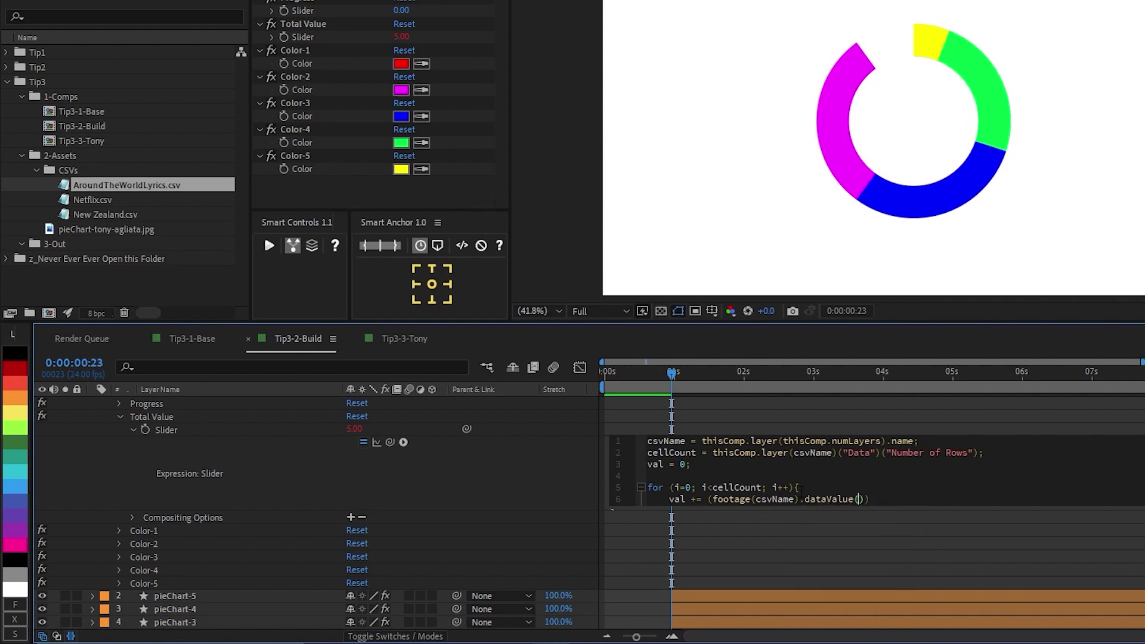
type("[1,i]));")
key("Return")
type("}")
Review the summing line and apply the expression, giving 196.
left_click(902, 488)
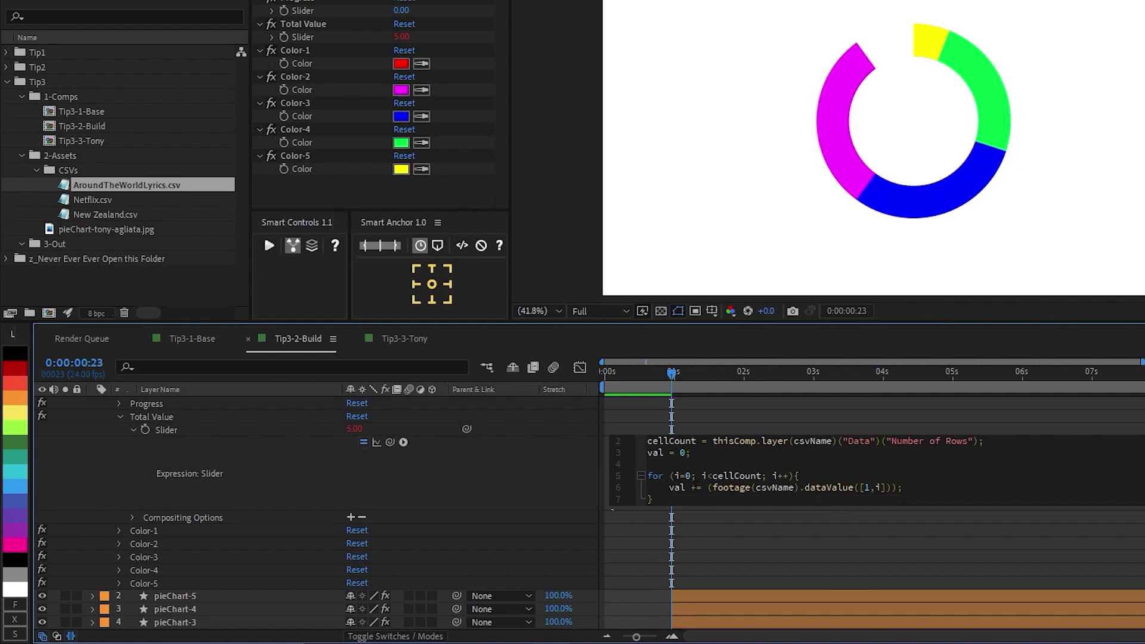
left_click(710, 488)
left_click_drag(713, 487, 897, 488)
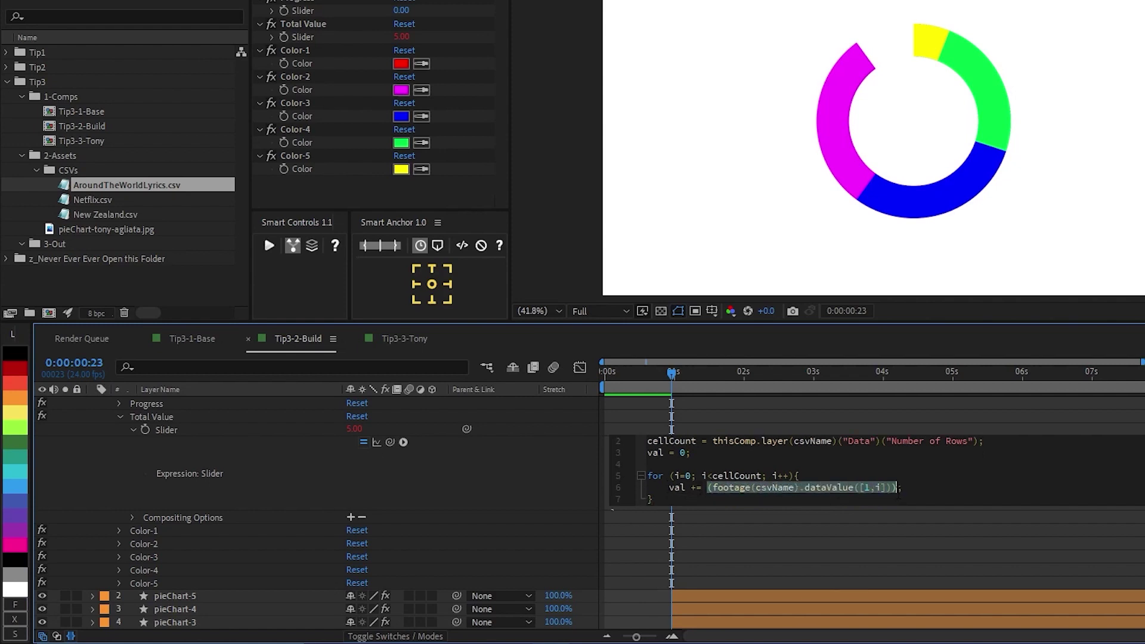
double_click(676, 488)
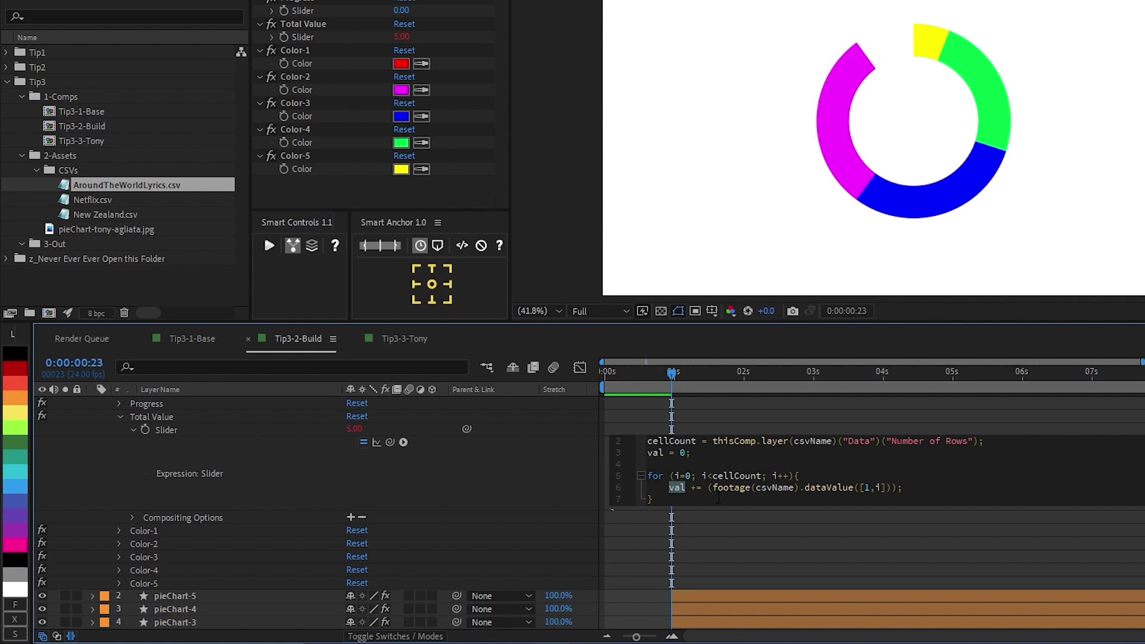
left_click(585, 487)
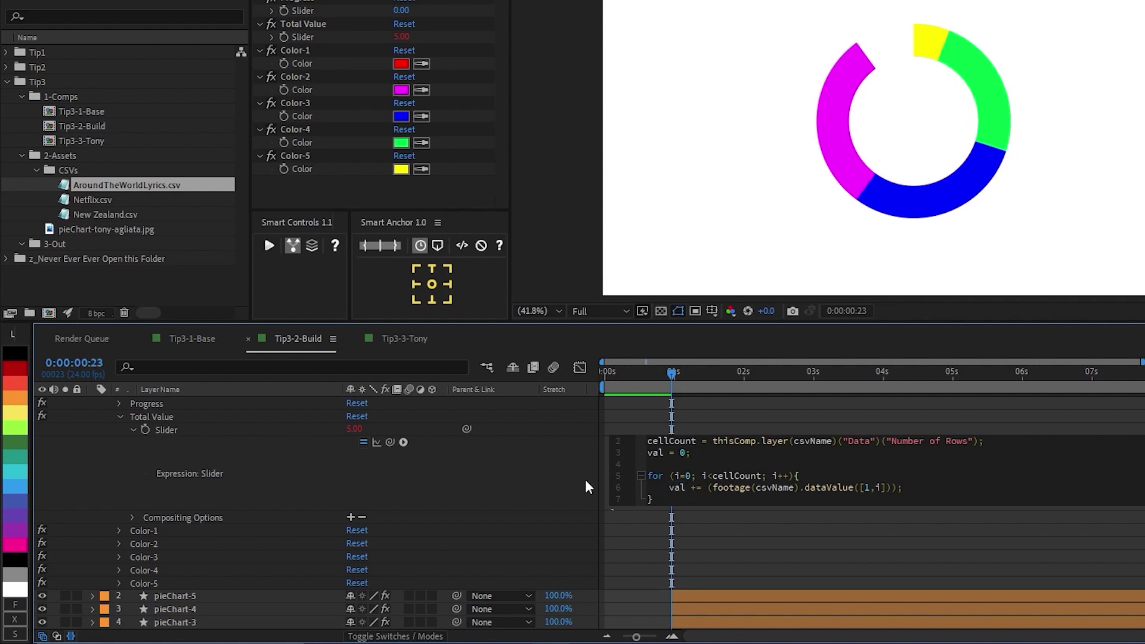
left_click(542, 474)
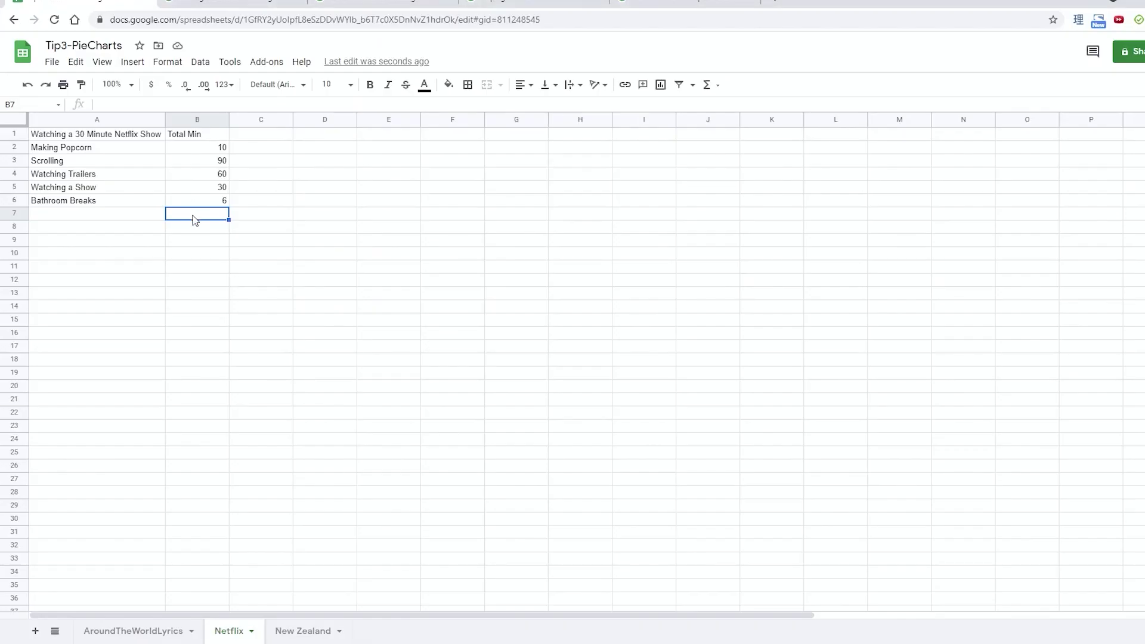
Enter =SUM(B2:B6) in B7 and recheck the summed range.
type("=SUM(")
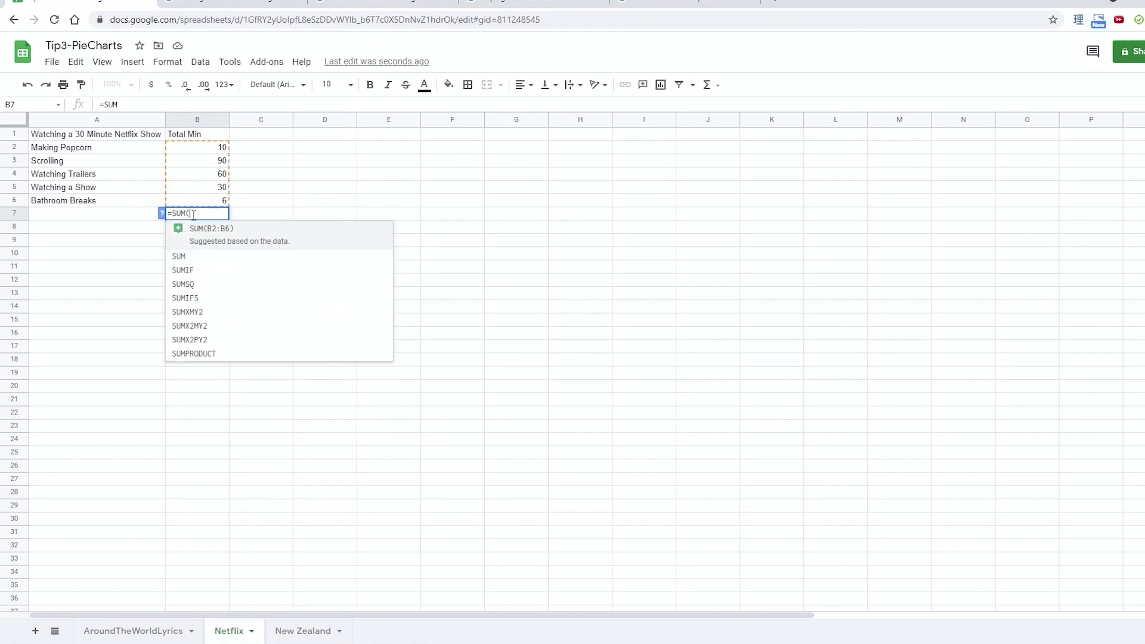
left_click_drag(222, 147, 218, 209)
key("Return")
left_click(216, 214)
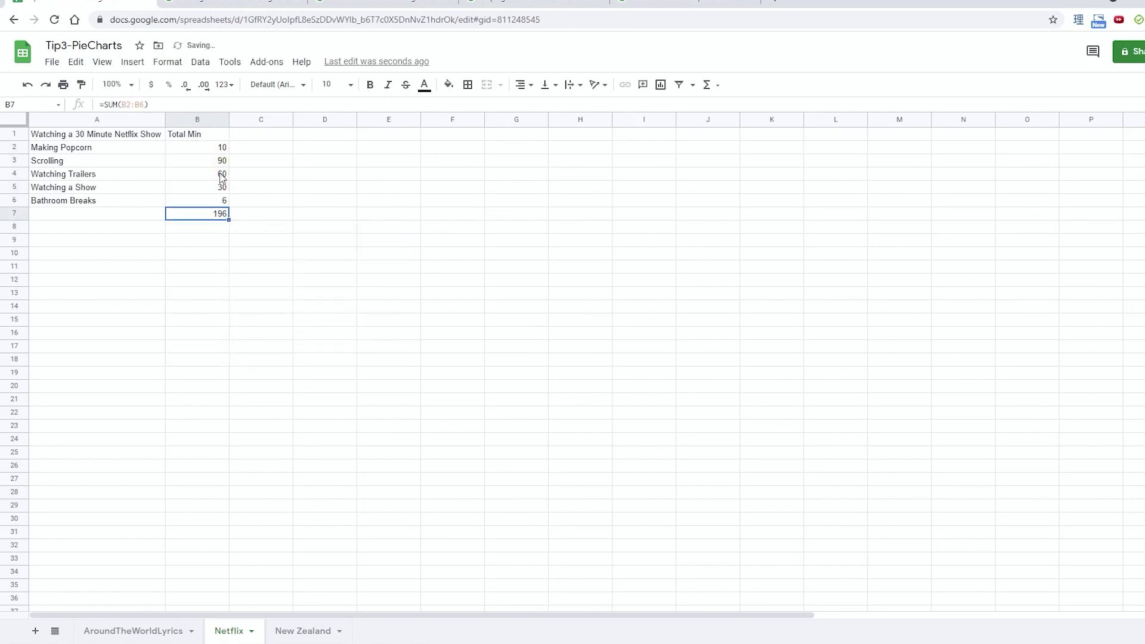
left_click_drag(219, 148, 218, 204)
left_click(220, 215)
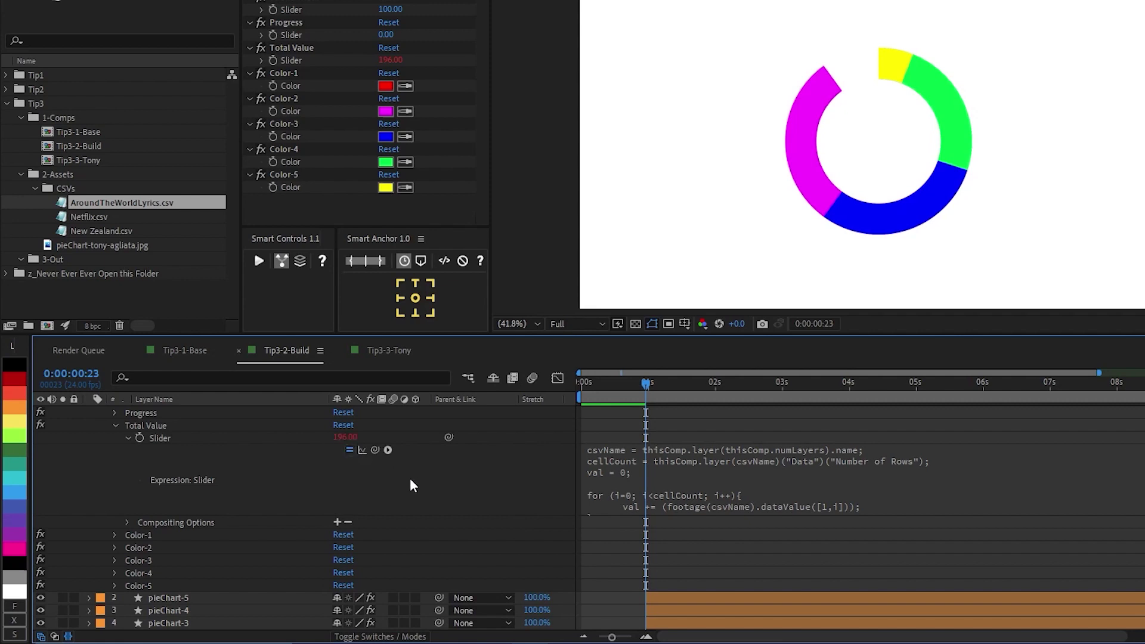
Add a totalVal line to the End expression, linked to Ctrl's Total Value slider.
scroll(434, 501, "down", 2)
scroll(433, 505, "down", 2)
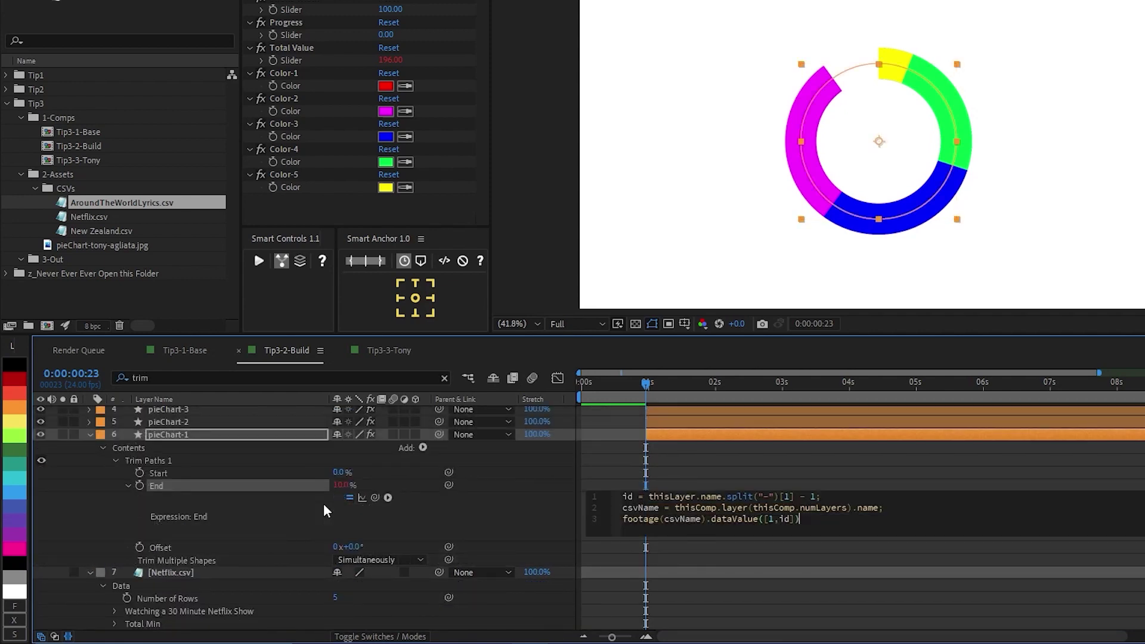
left_click_drag(831, 517, 621, 518)
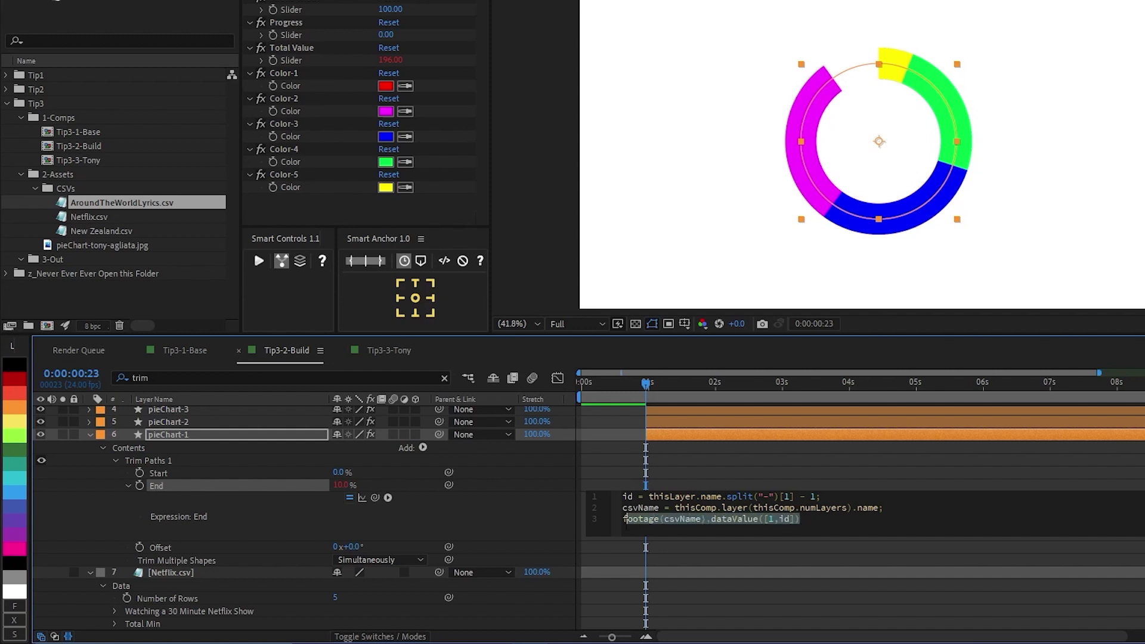
left_click(623, 516)
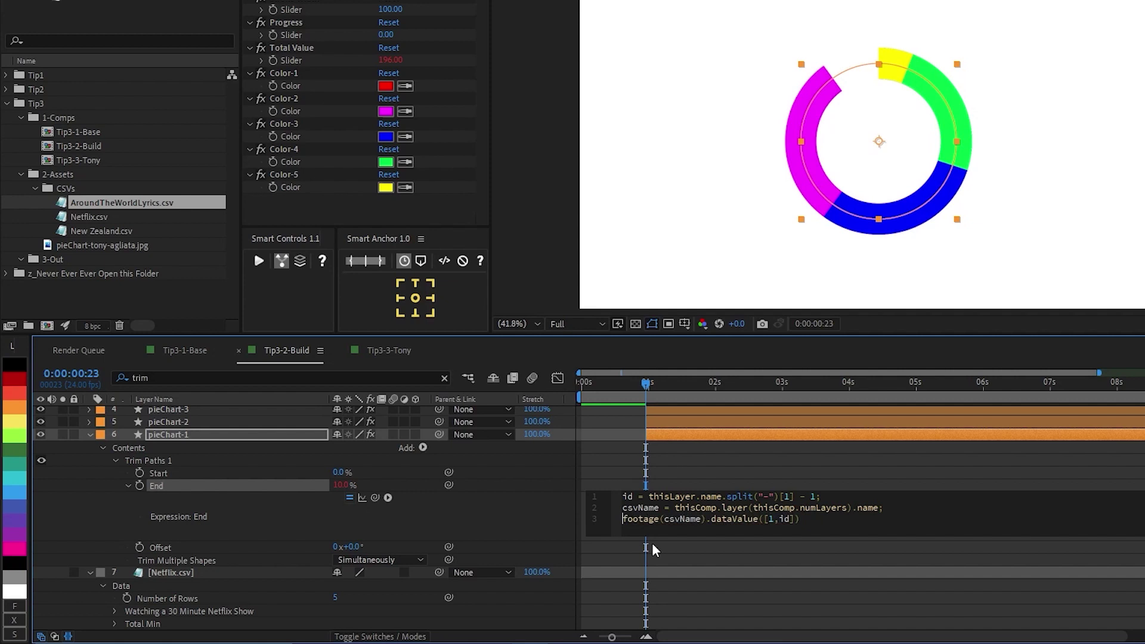
key("Return")
type("totalVal")
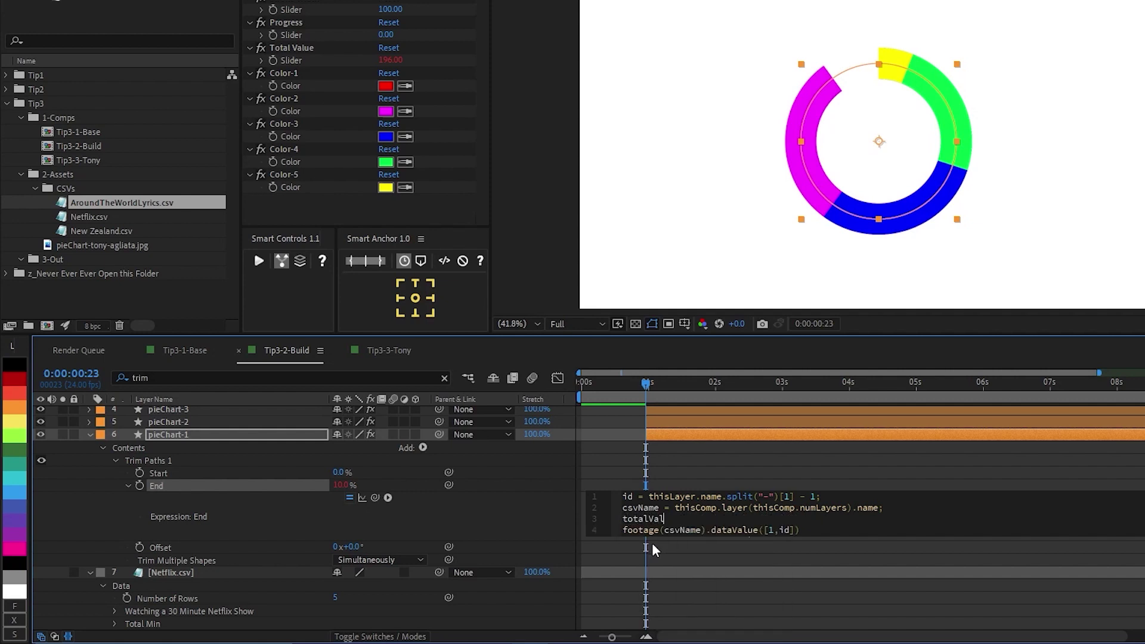
type(" =")
left_click_drag(375, 497, 292, 58)
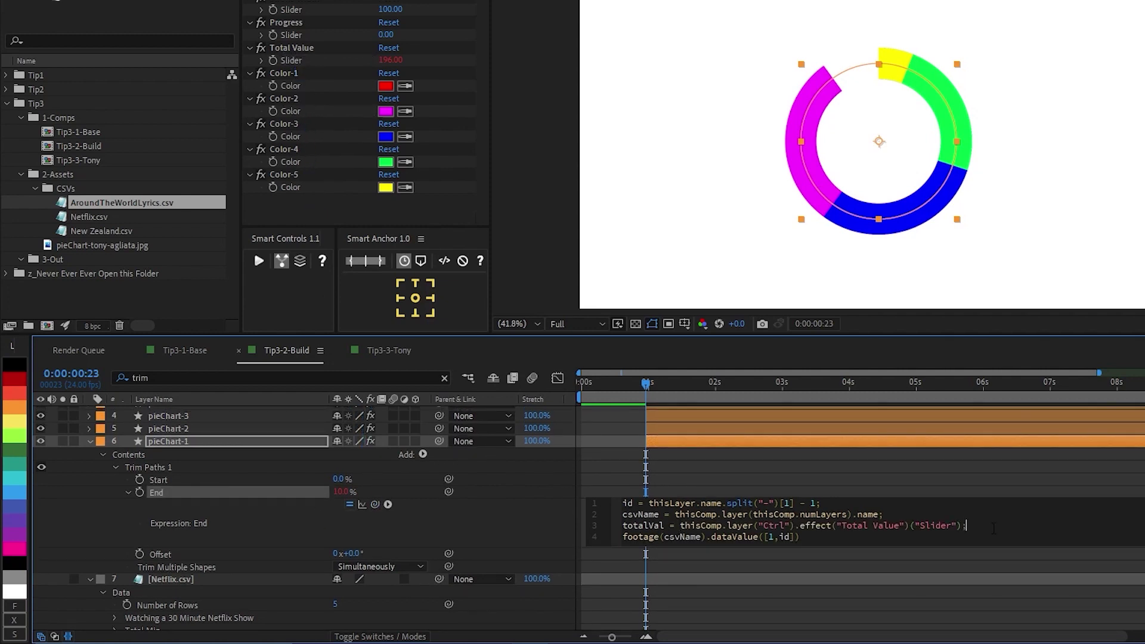
Store the CSV lookup as dataPt and return dataPt / totalVal * 100.
left_click(623, 536)
type("data")
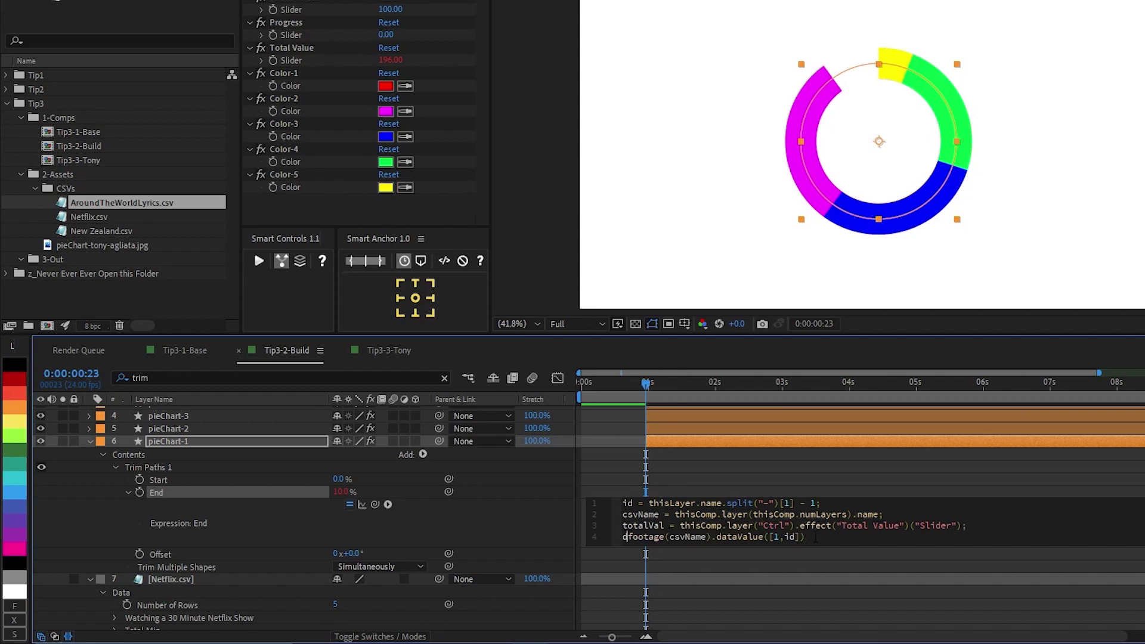
type("Pt =")
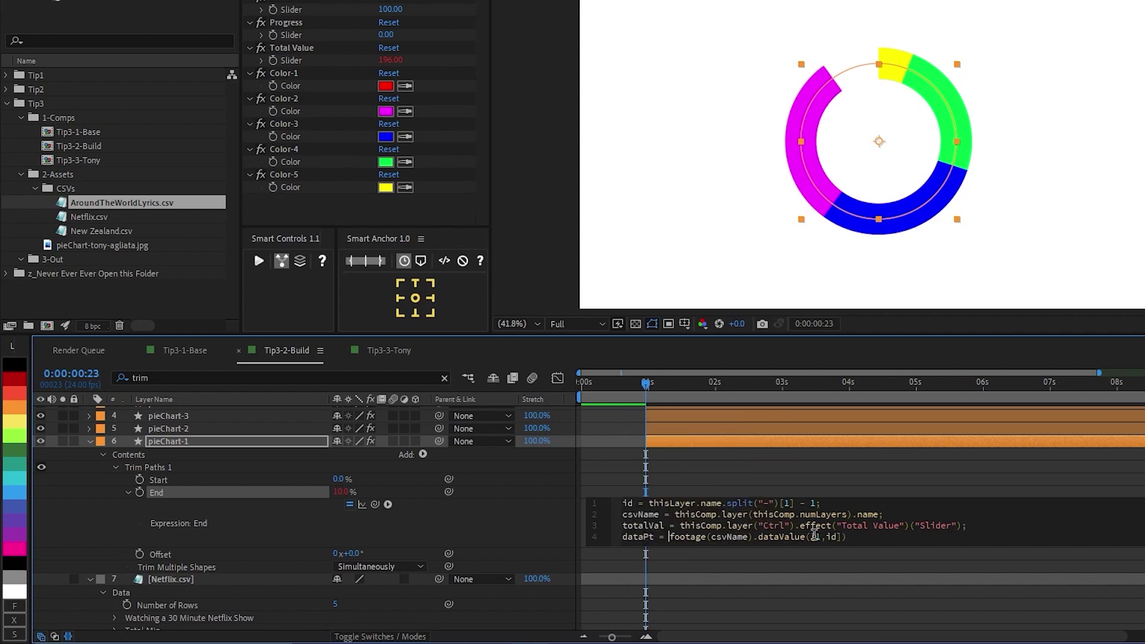
key("End")
type(";")
key("Return")
type("data")
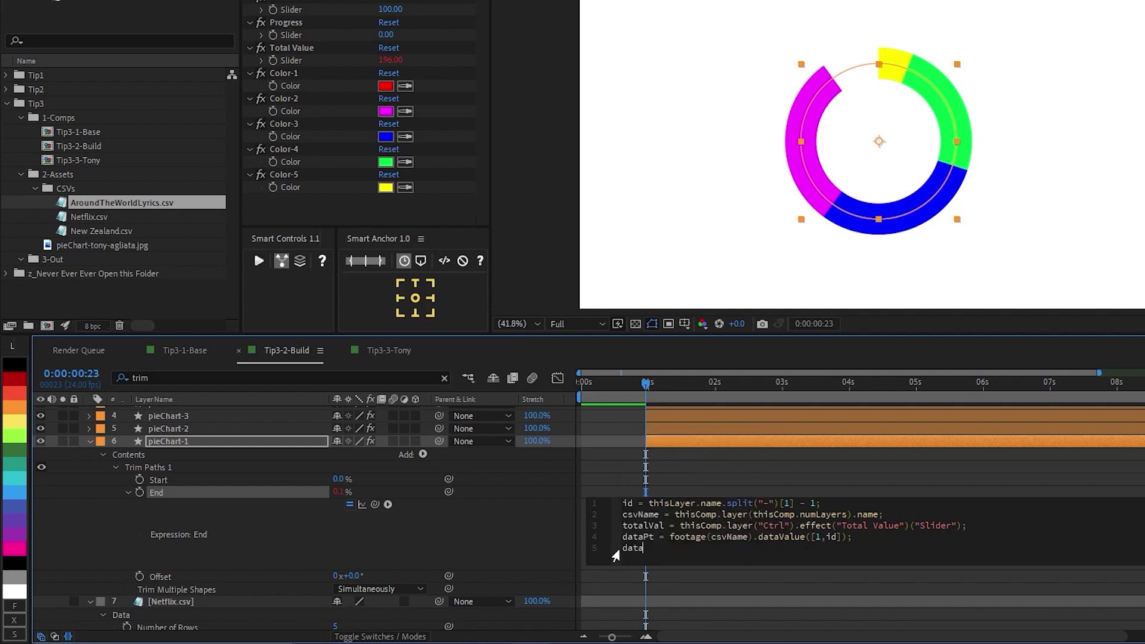
type("Pt / totalVal * 100;")
key("KP_Enter")
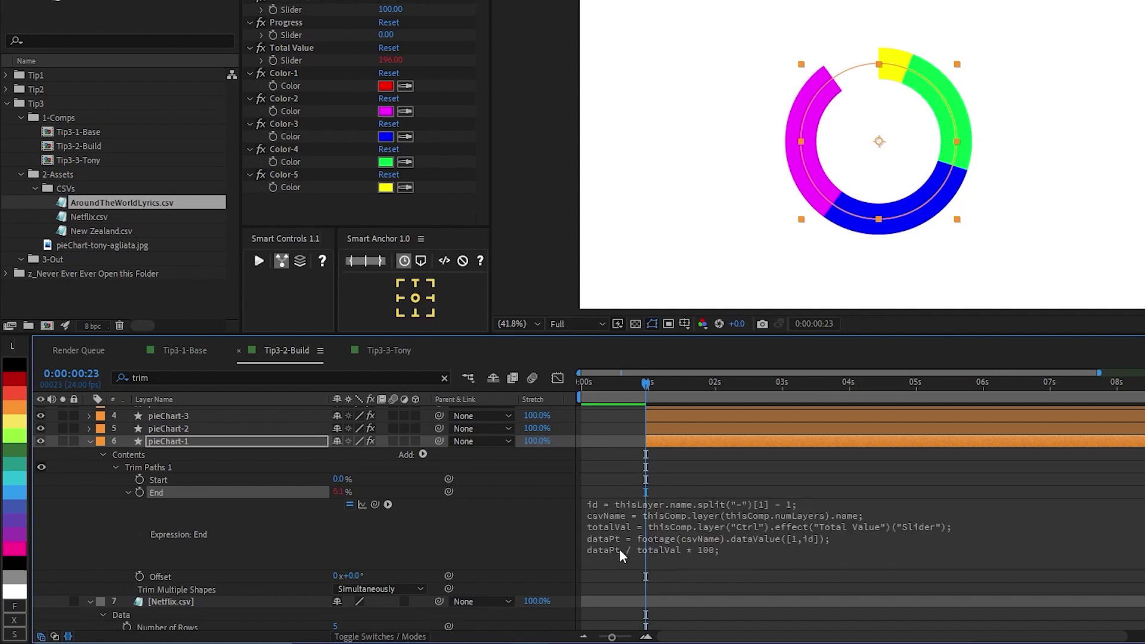
Delete pieChart-2 through pieChart-5 and duplicate pieChart-1 to rebuild them.
left_click(226, 465)
left_click(189, 433)
scroll(189, 433, "up", 3)
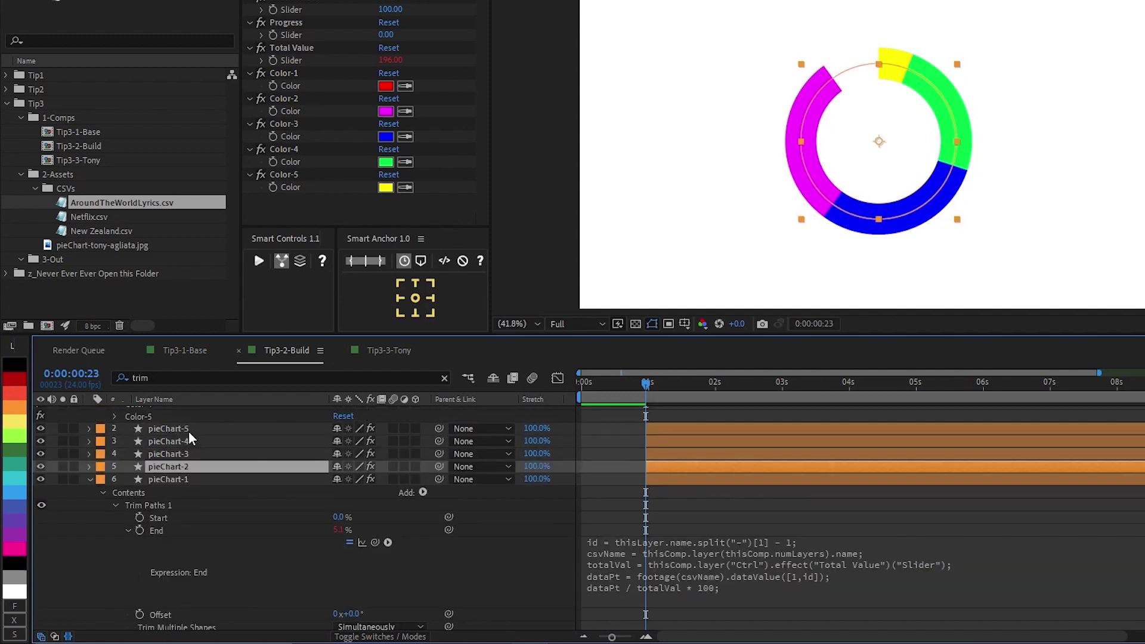
left_click(189, 432, "shift")
key("Delete")
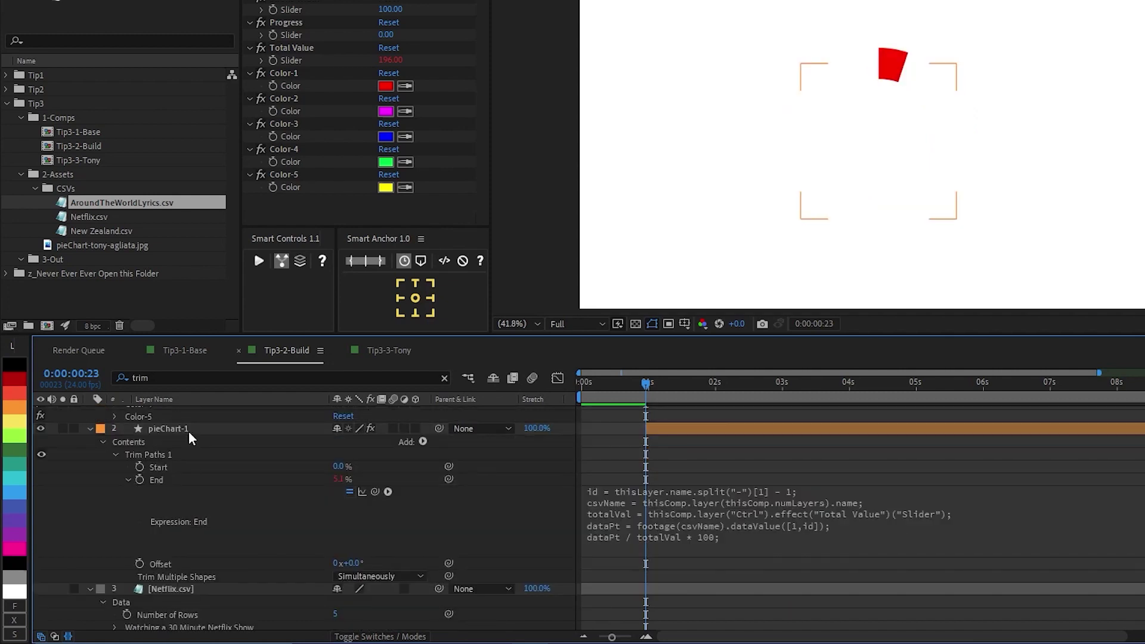
key("ctrl+d")
key("ctrl+d")
key("ctrl+d")
key("ctrl+d")
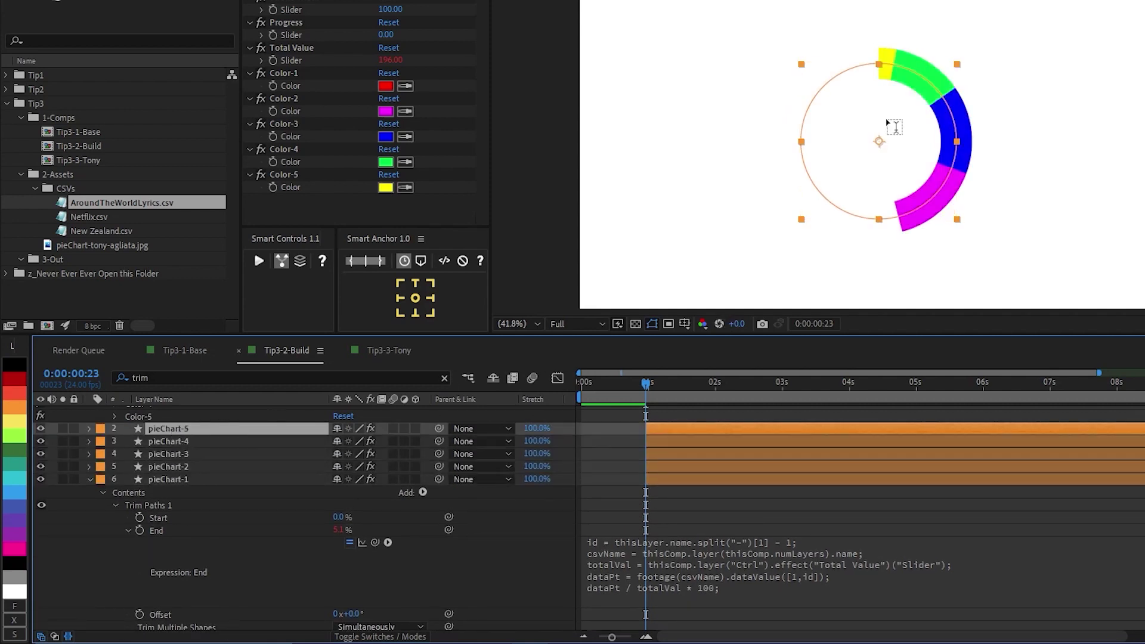
Select pieChart-4, pieChart-2, pieChart-3 and pieChart-5 to inspect each new slice.
left_click(203, 440)
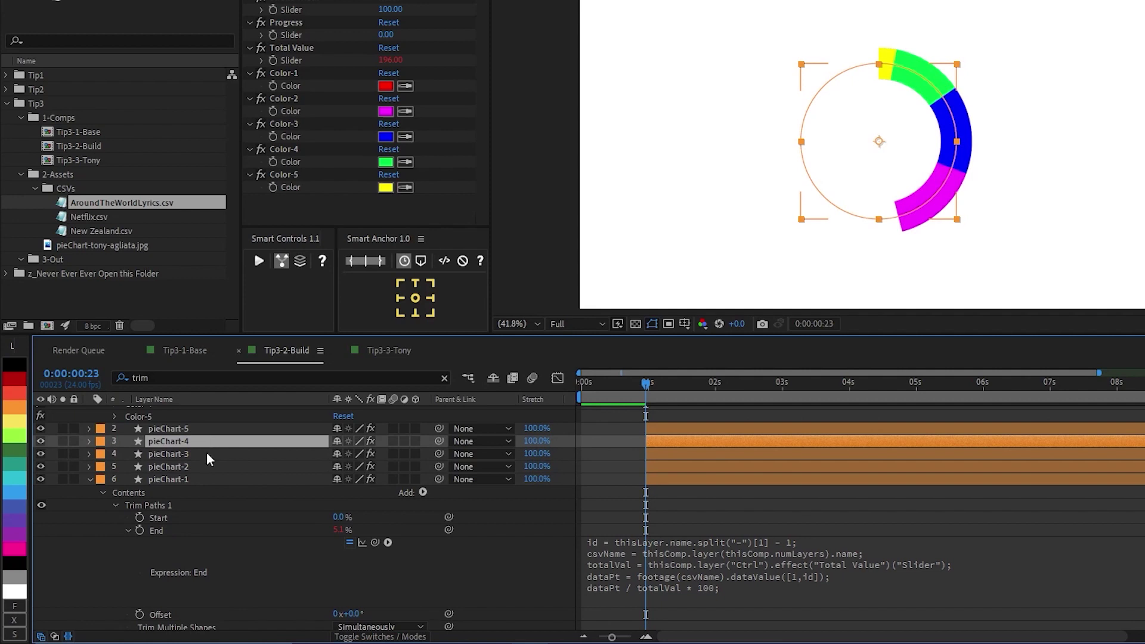
left_click(203, 466)
left_click(201, 453)
left_click(197, 441)
left_click(284, 428)
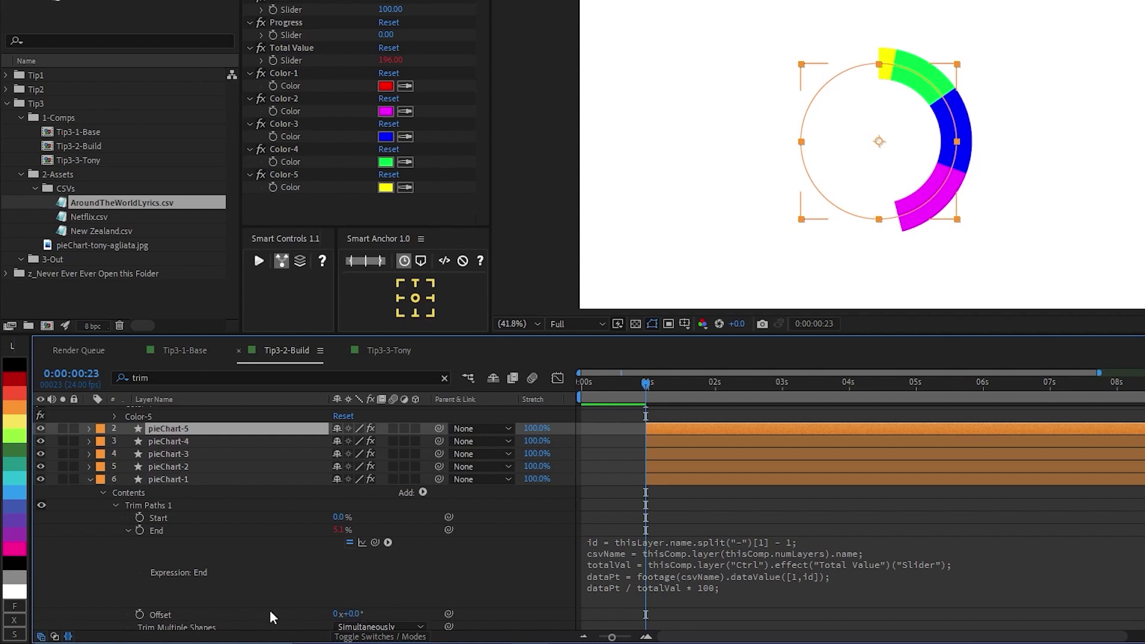
Reveal pieChart-2's Trim Paths 1 Offset property and add an expression to it.
left_click(197, 470)
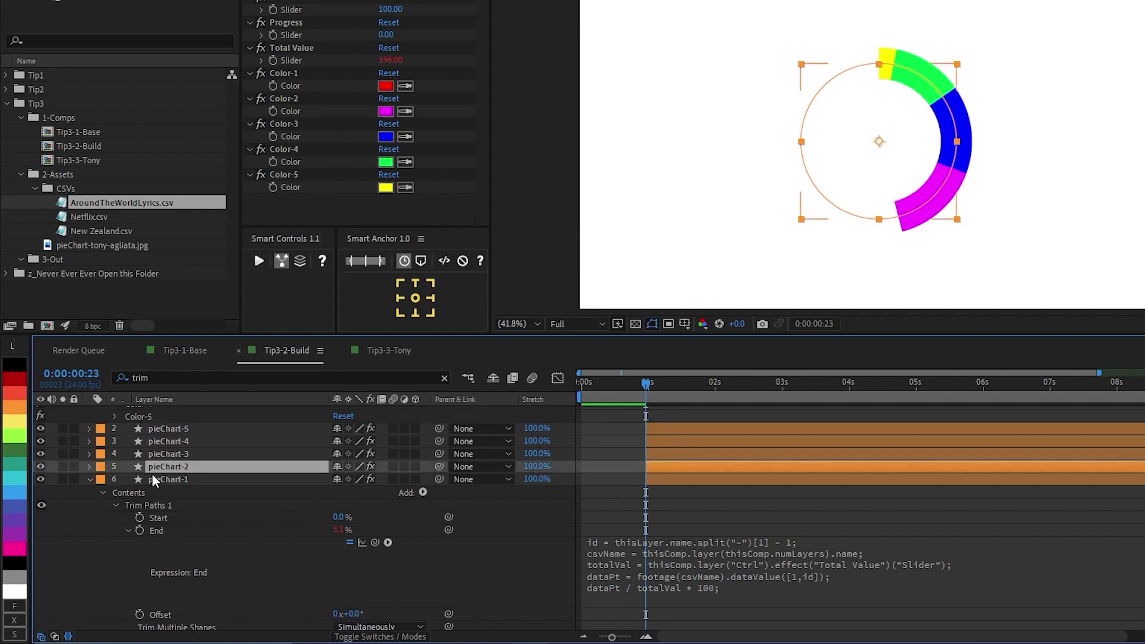
left_click(88, 467)
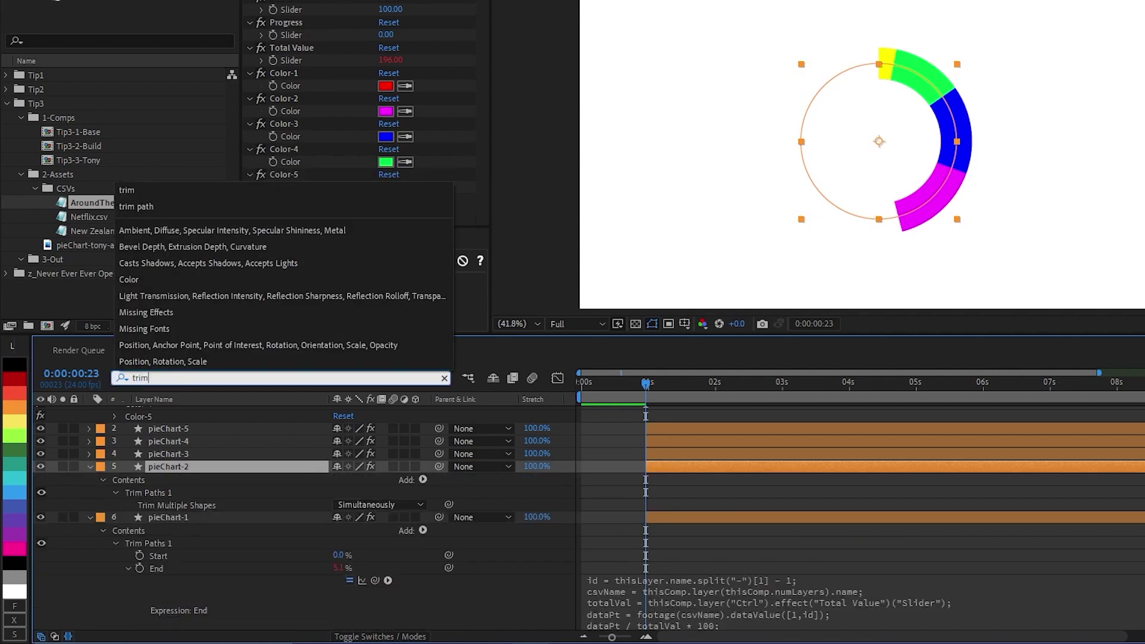
left_click(115, 493)
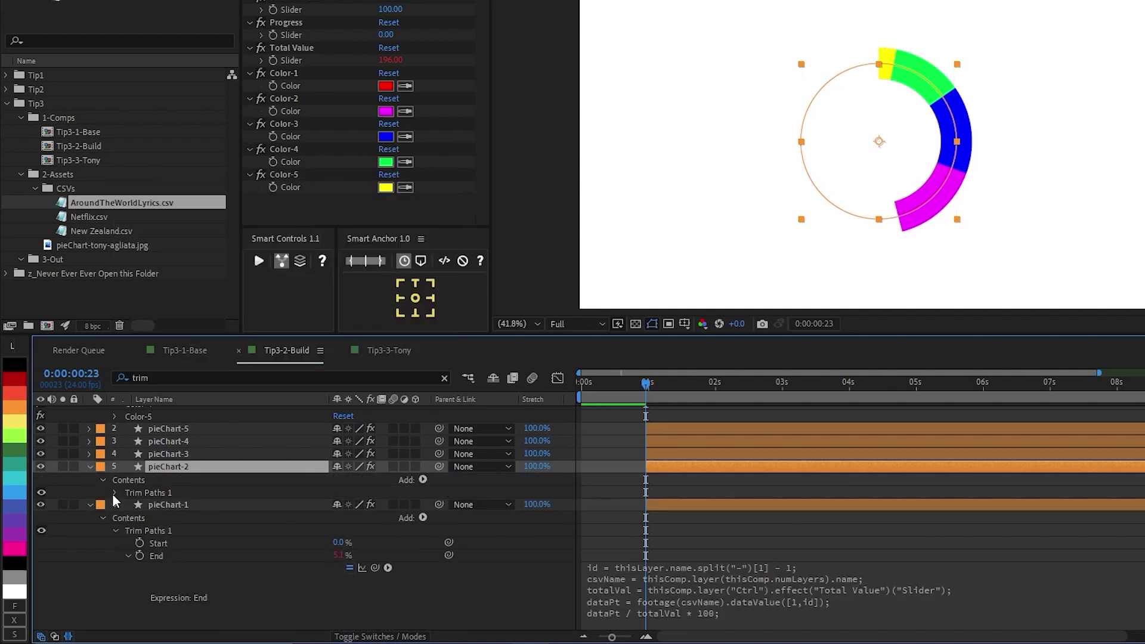
left_click(115, 493)
left_click(151, 528)
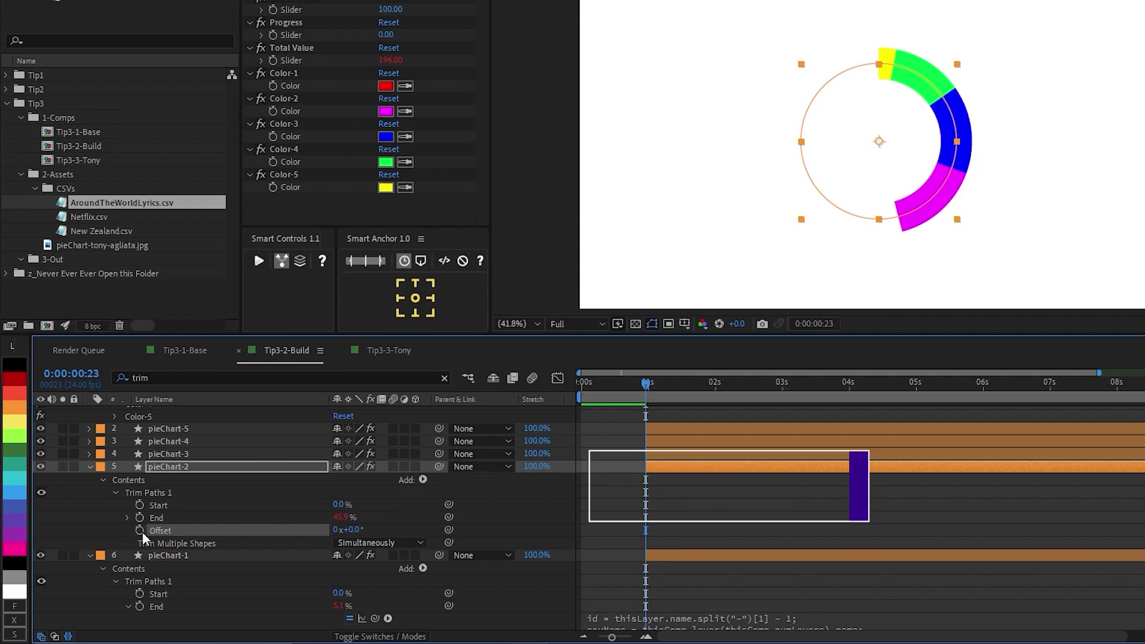
left_click(139, 530, "alt")
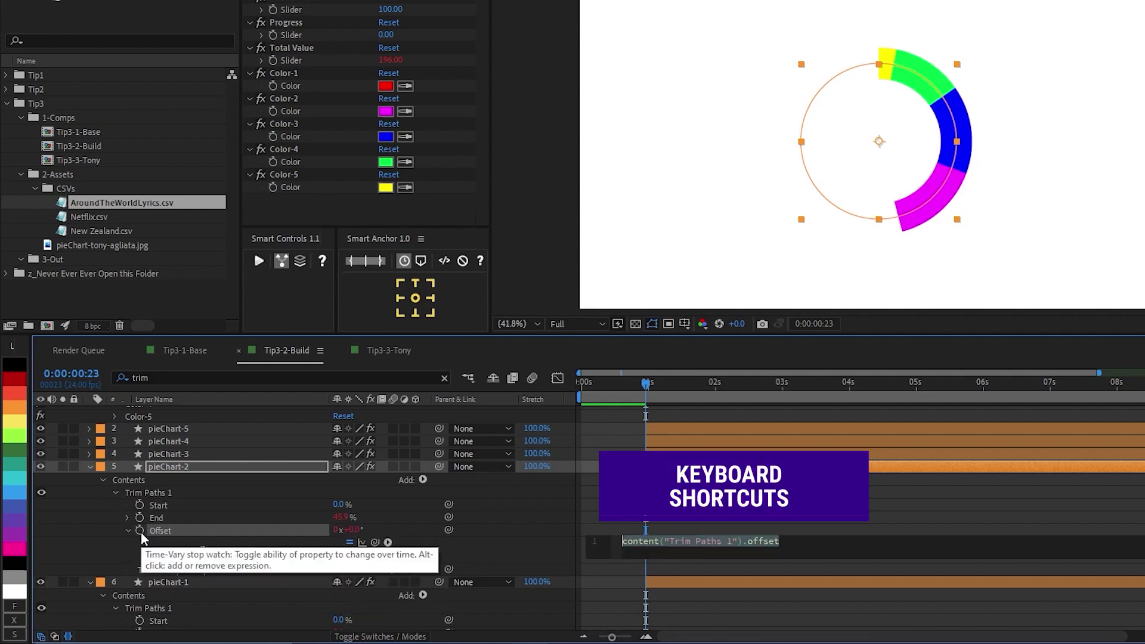
Type 'id = thisLayer.name.split("-")[1] - 1;' and start a 'prevVal =' line.
type("id = thisLay")
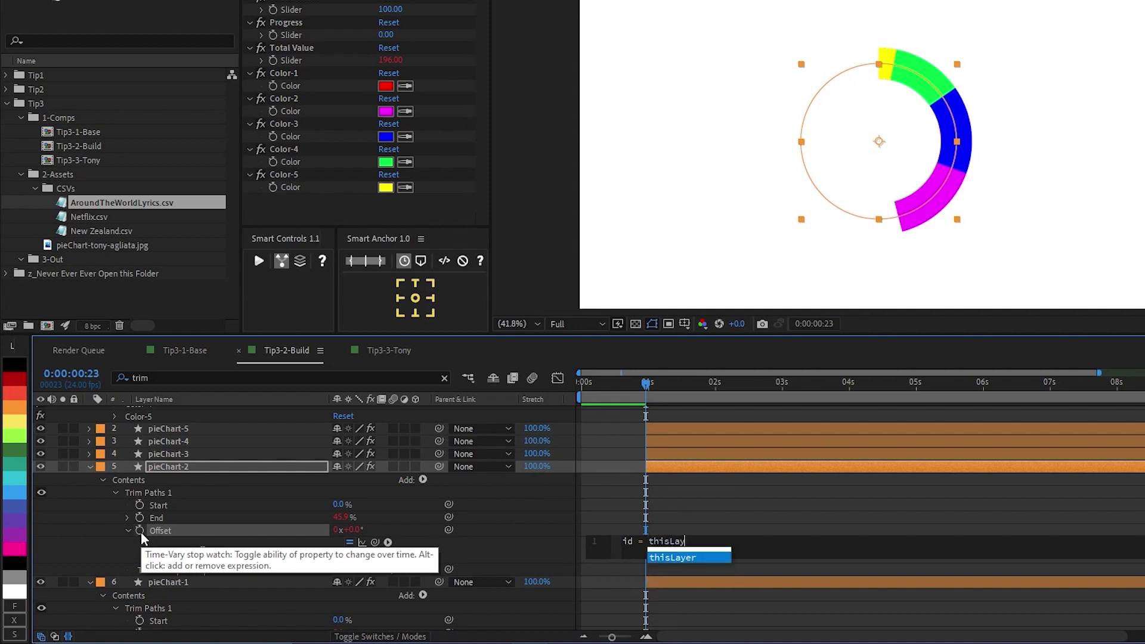
type("er.name.split(\"-")
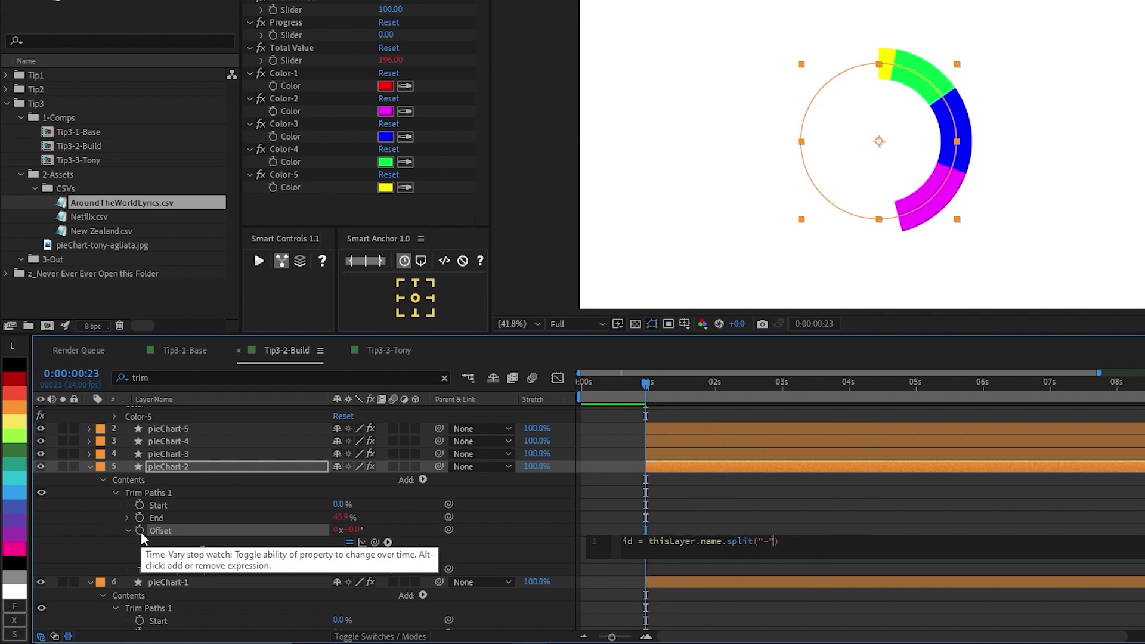
type("\")[1] - 1;")
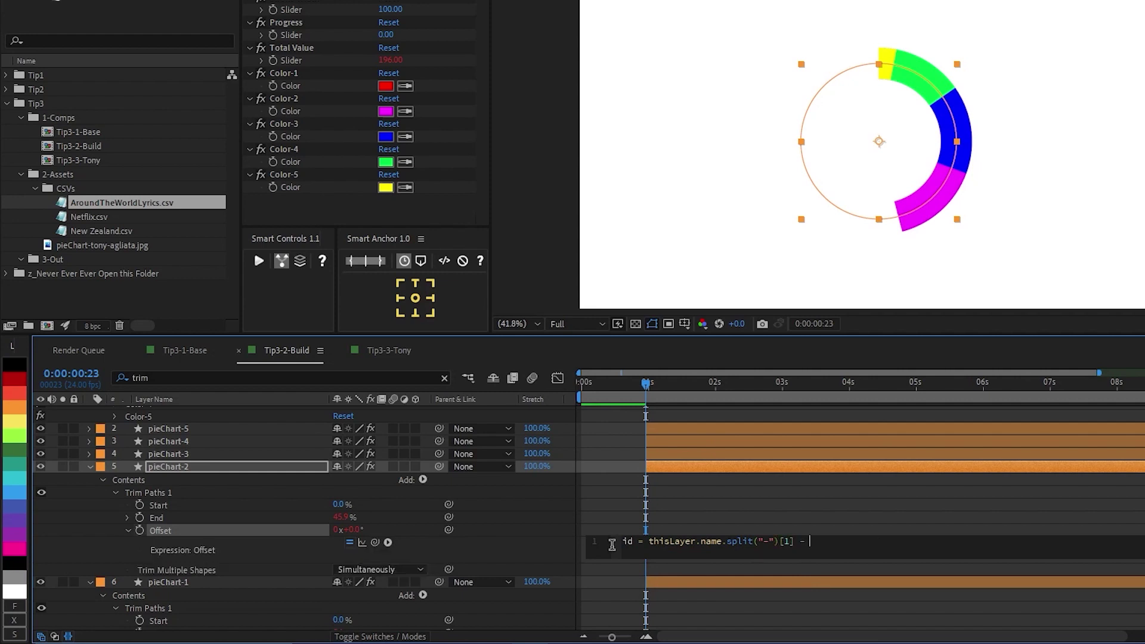
key("Return")
type("pr")
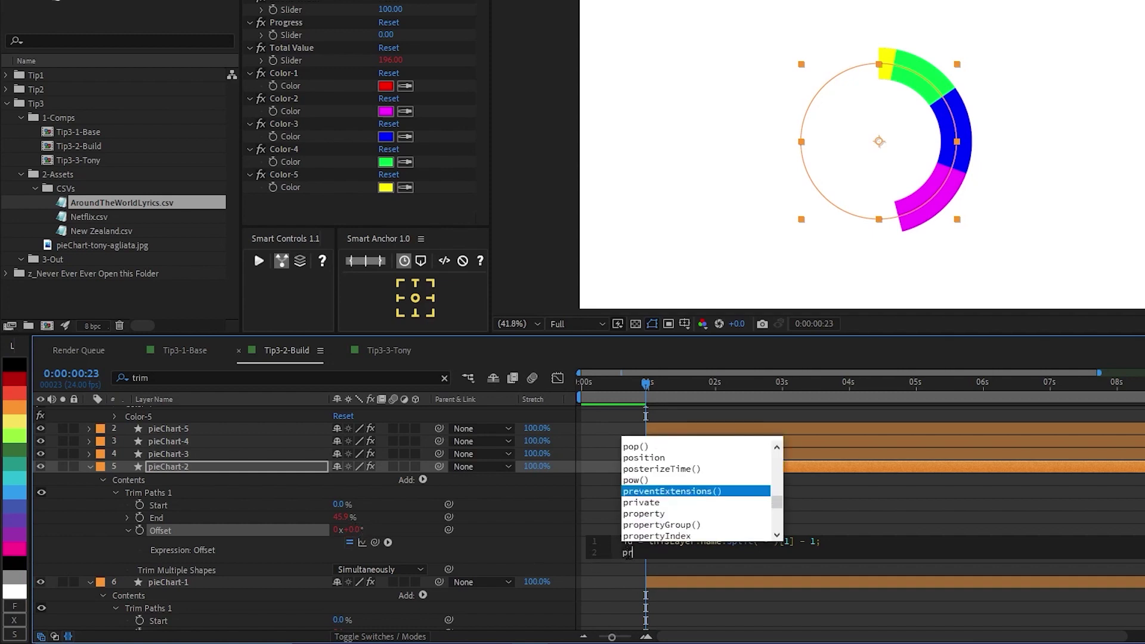
type("evVal =")
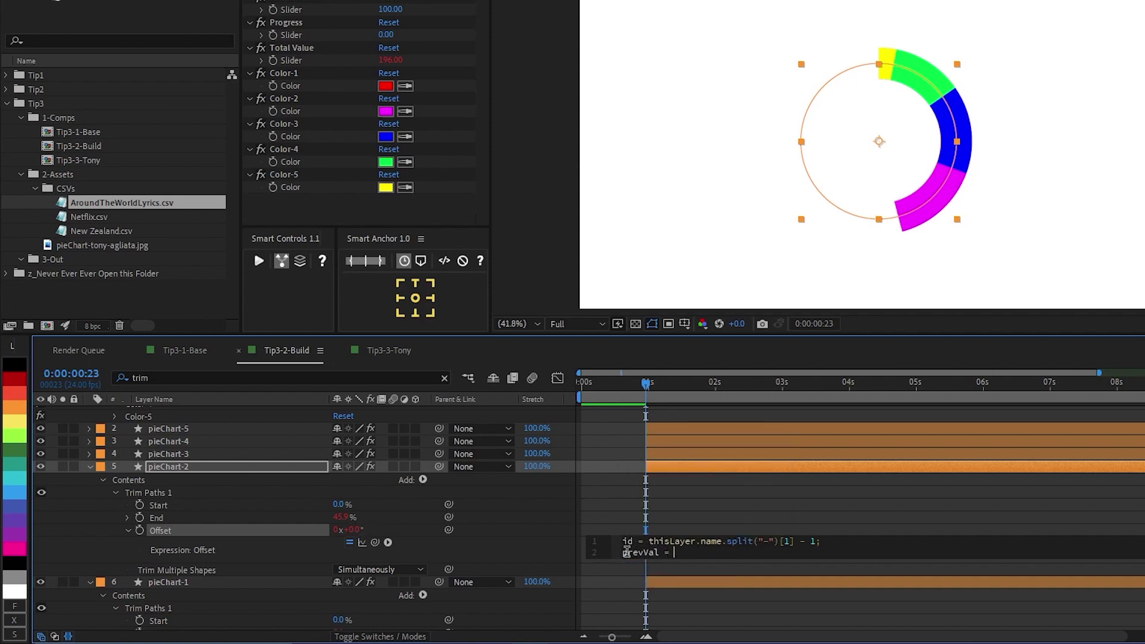
Set prevVal to the previous slice's Trim End, indexed by id and converted with '/ 100 * 360'.
left_click_drag(375, 542, 220, 610)
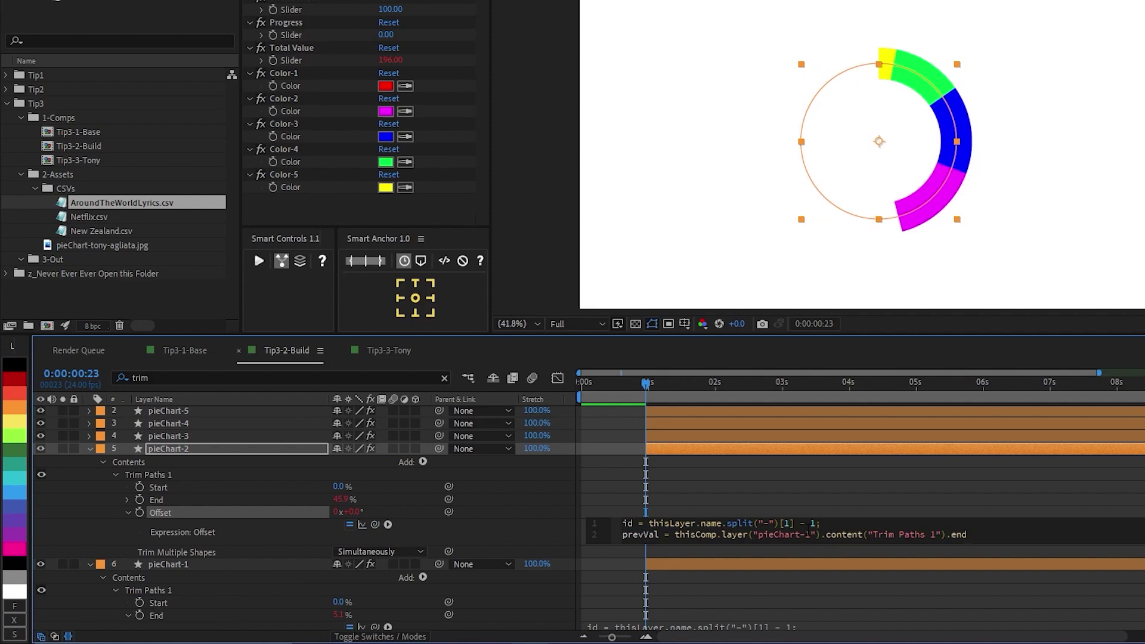
double_click(807, 534)
type("\" + ")
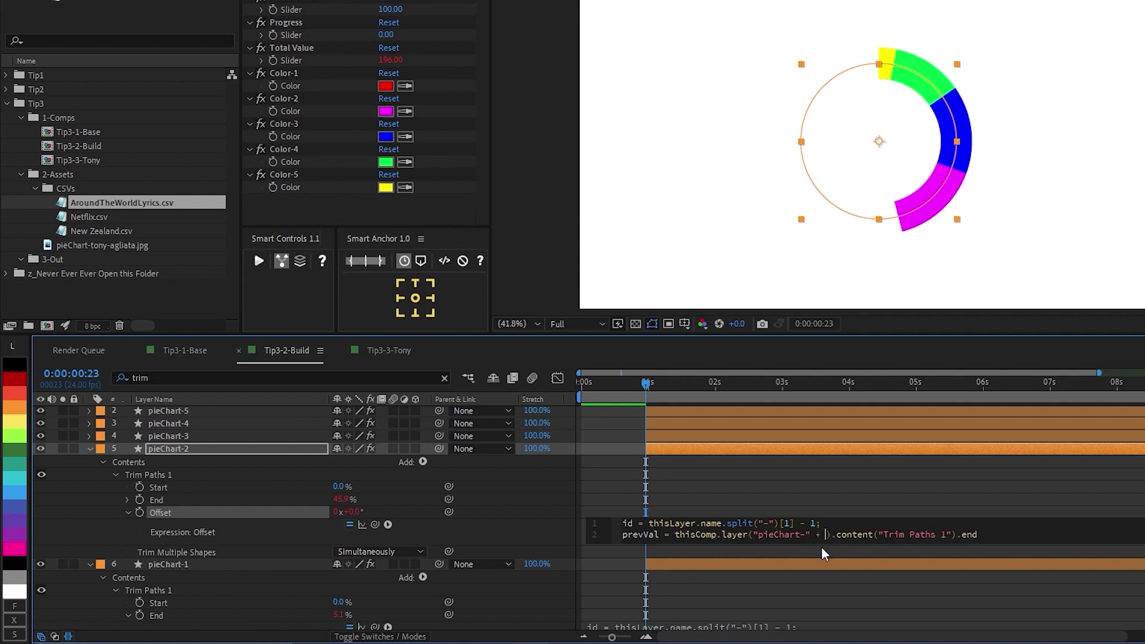
type("id")
left_click(1000, 539)
type("/ 100")
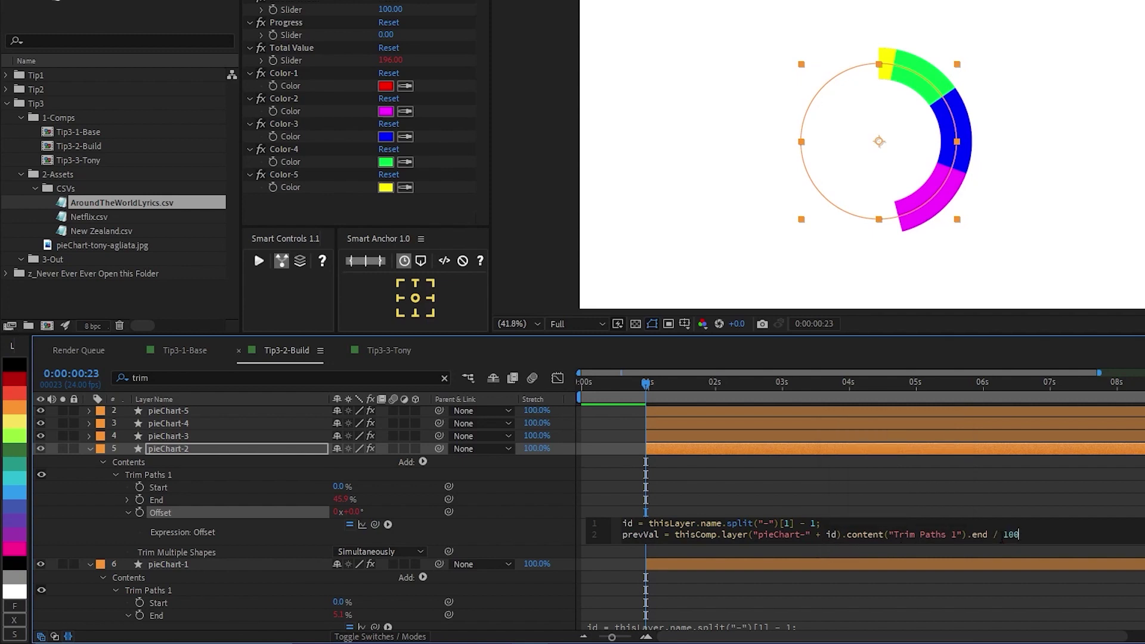
type(" * 360;")
Add a line 'o =' referencing the previous slice's Trim Offset, indexed by id.
key("Return")
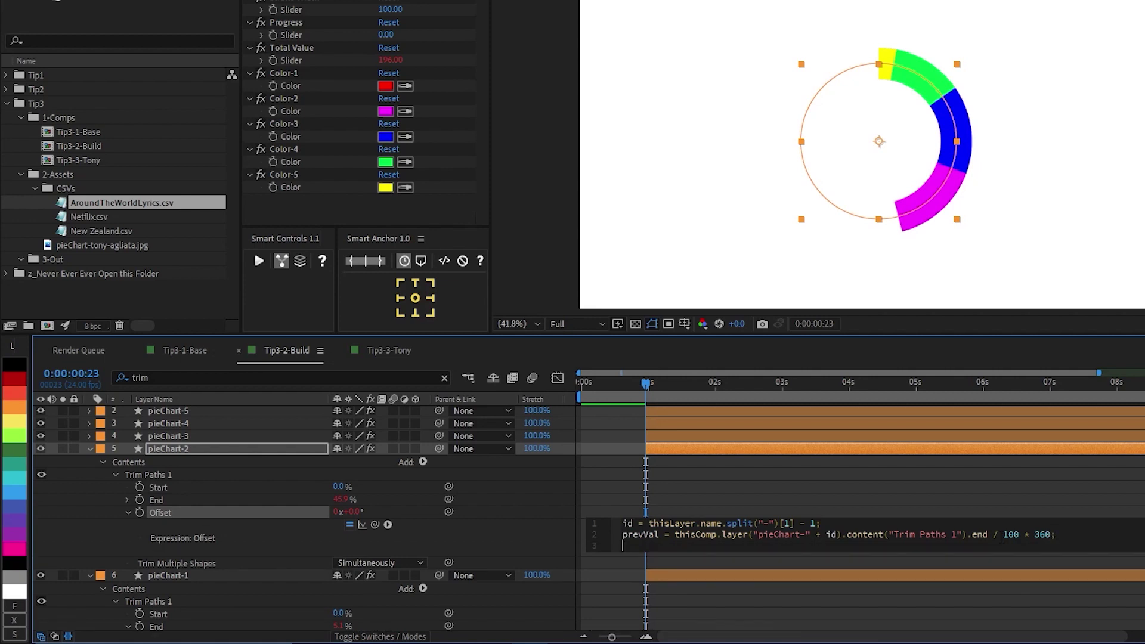
type("o =")
left_click_drag(371, 541, 169, 607)
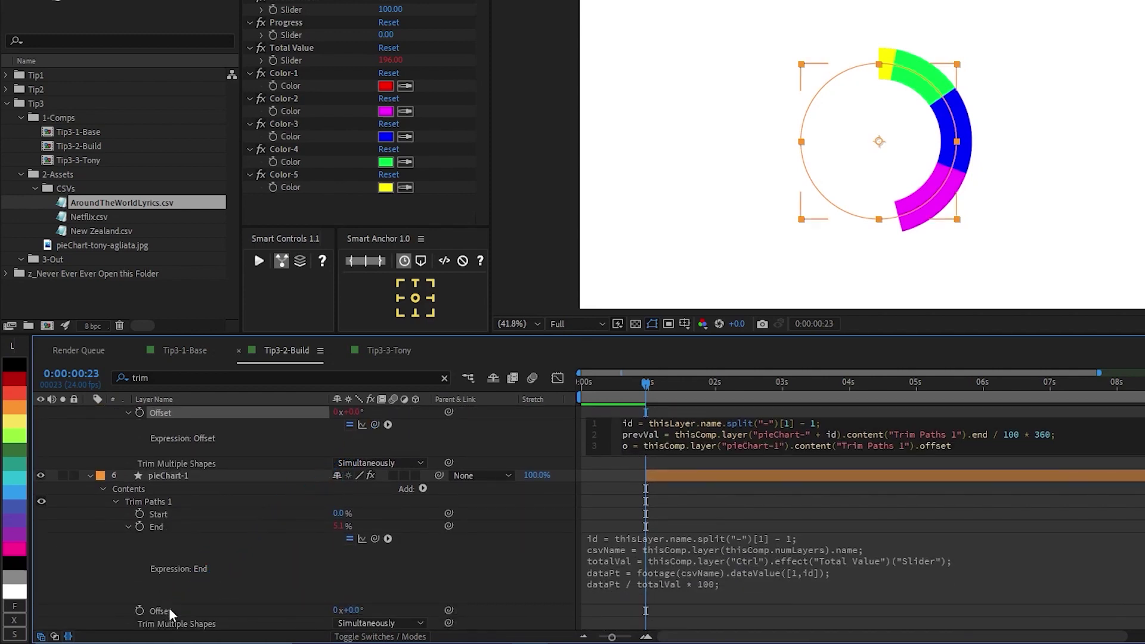
double_click(776, 446)
type("\" +")
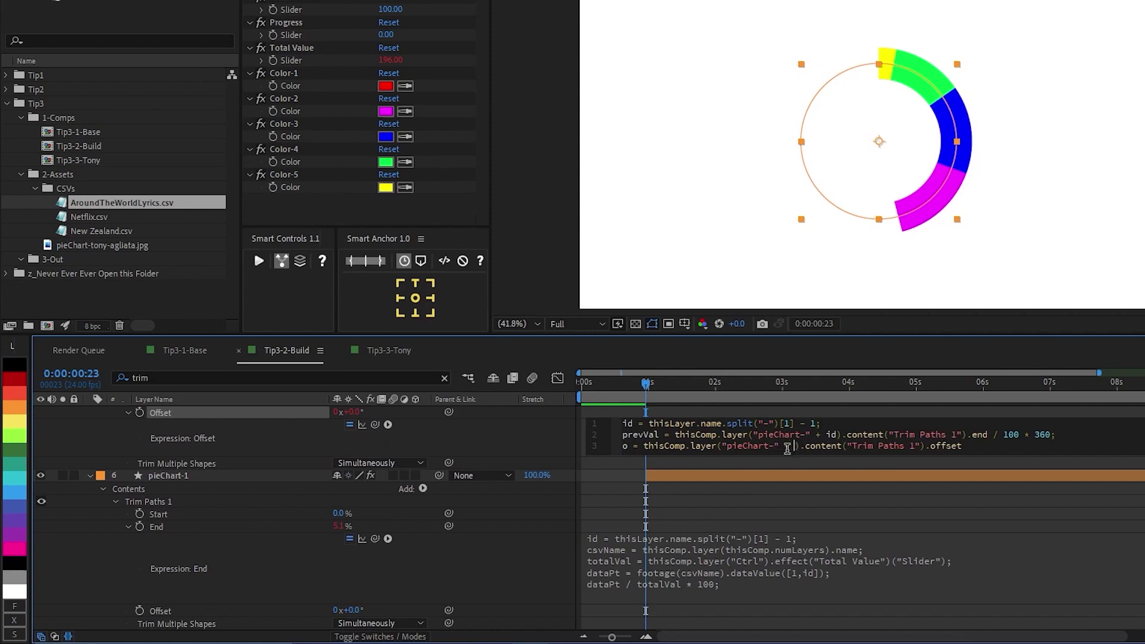
type(" id")
left_click(1013, 446)
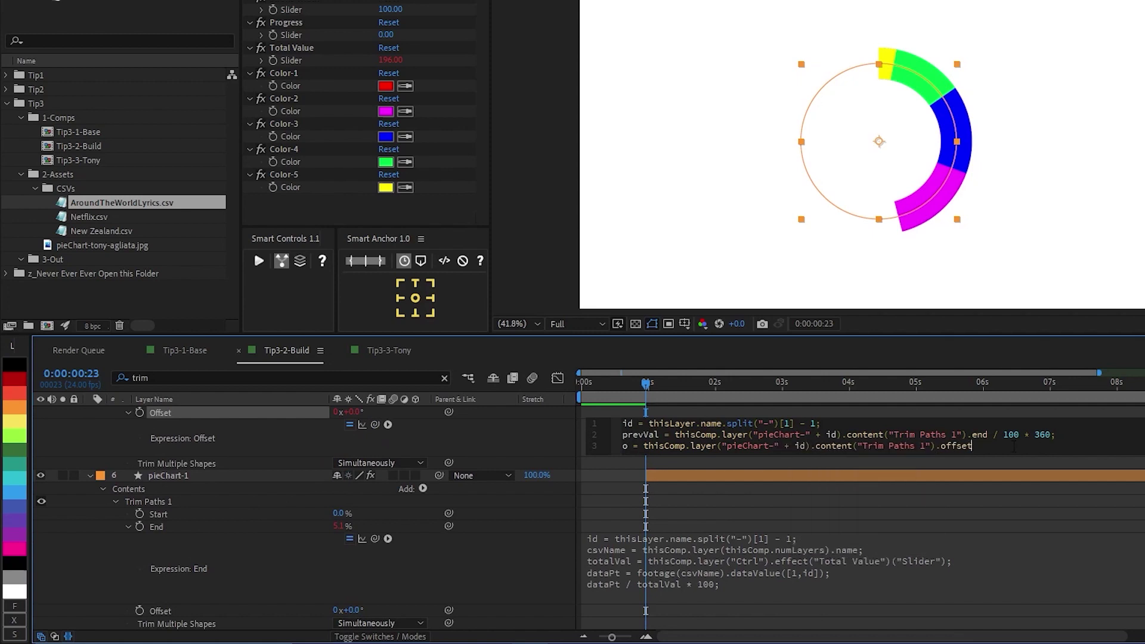
type(";")
Finish with 'prevVal + o;' and apply the expression, giving an offset of 0x+18.4°.
key("Return")
type("pre")
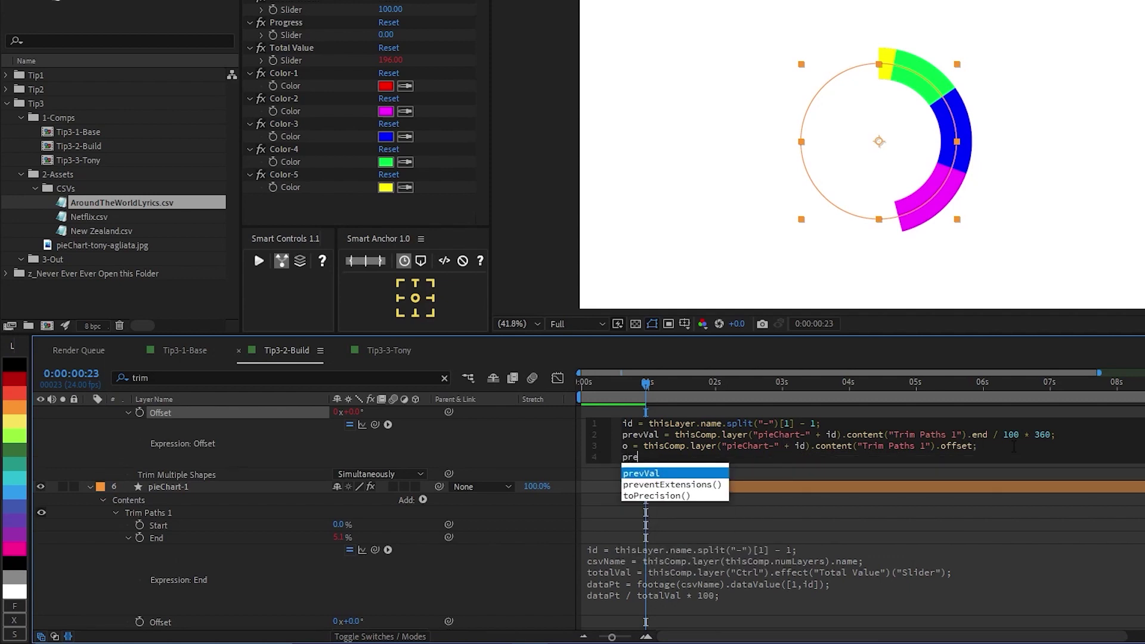
key("Return")
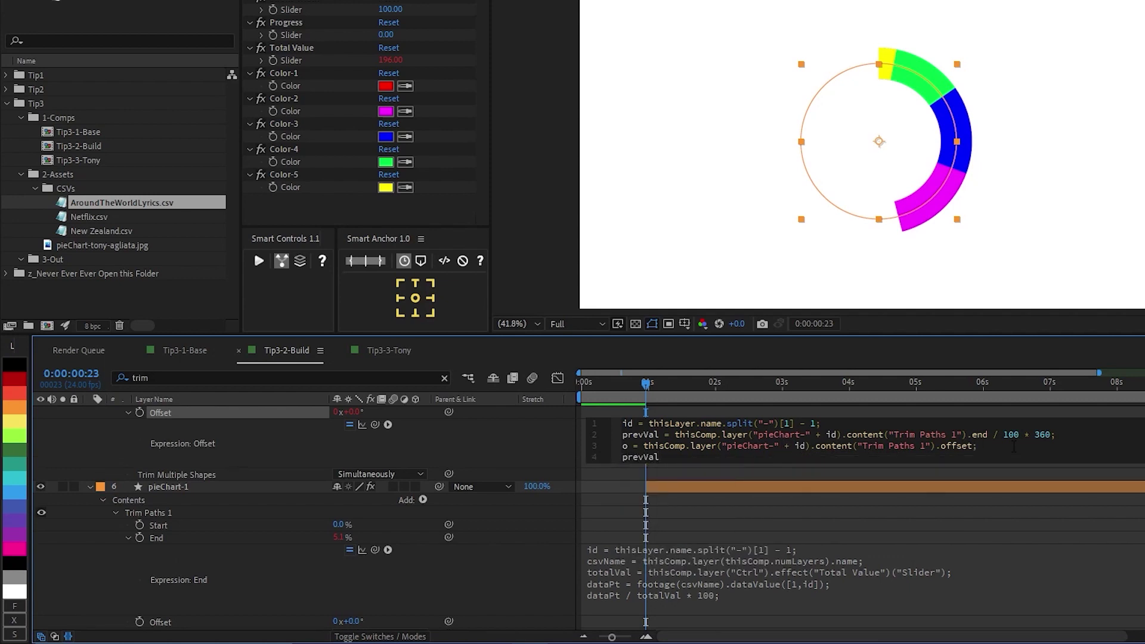
type("+ o;")
key("KP_Enter")
Toggle the magenta and red slices' visibility to compare them.
scroll(473, 455, "up", 4)
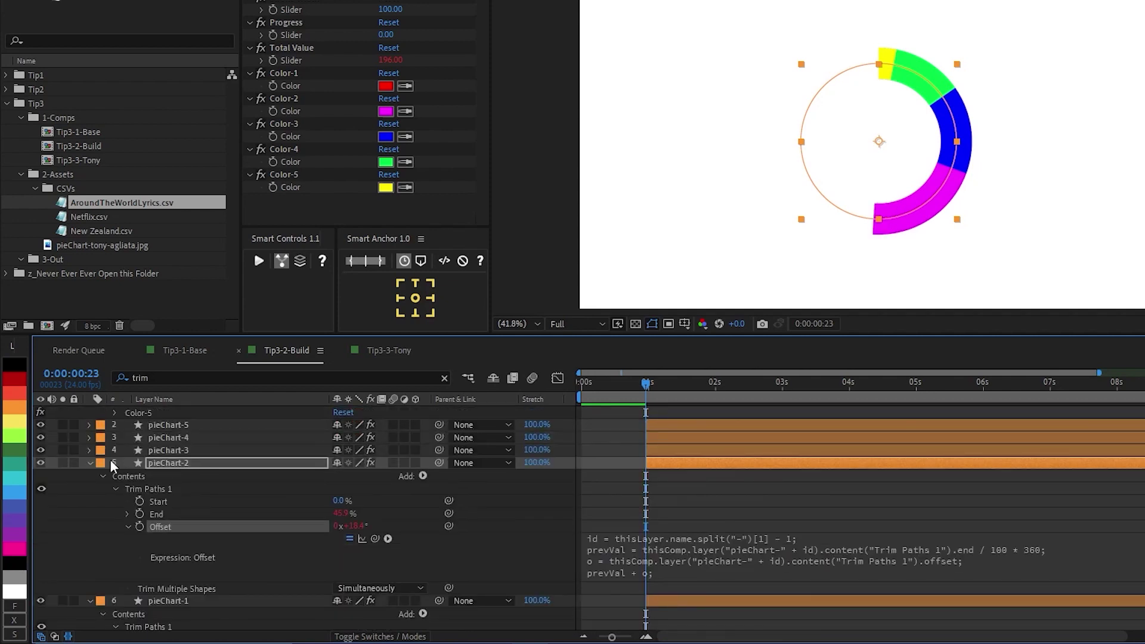
left_click(41, 462)
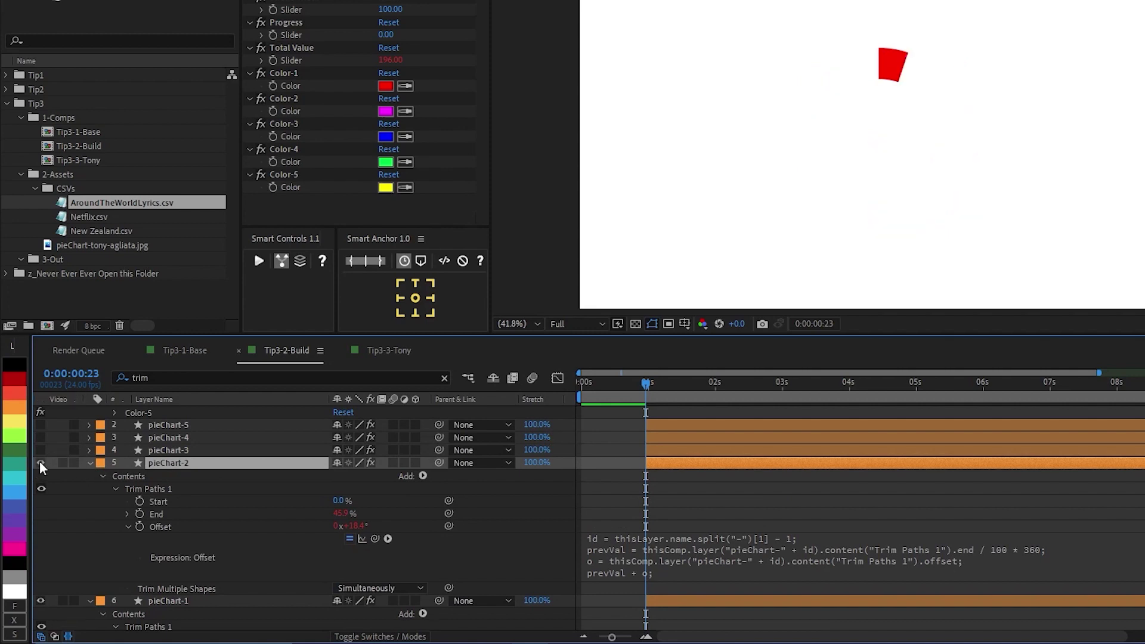
left_click(40, 463)
left_click(40, 462)
left_click(40, 463)
left_click(40, 462)
left_click(41, 463)
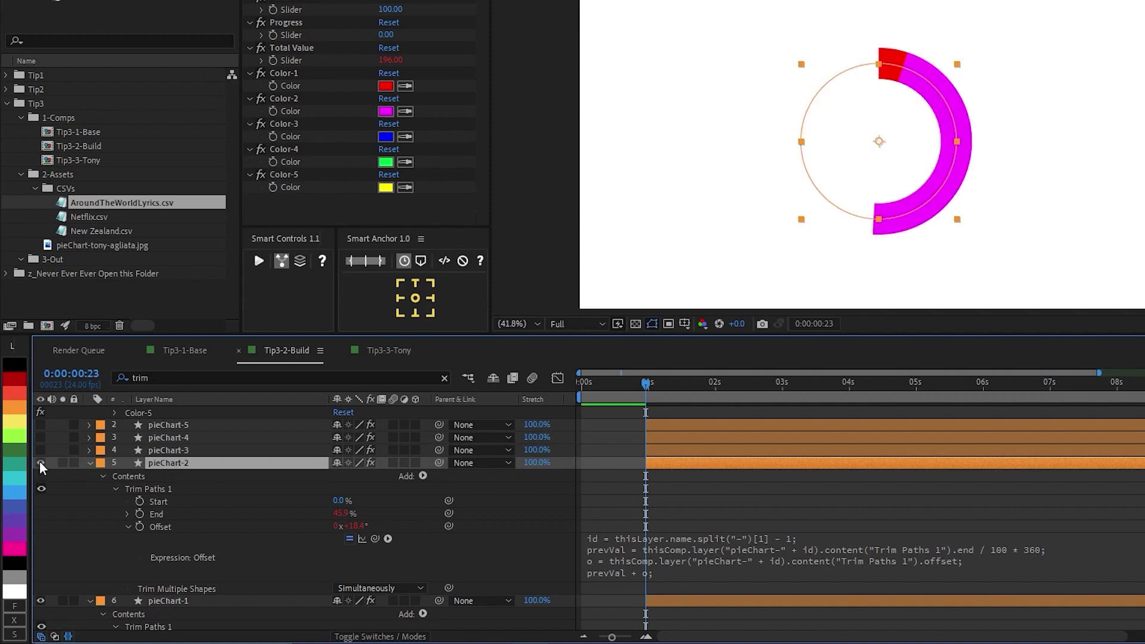
left_click(40, 463)
left_click(40, 462)
left_click(40, 463)
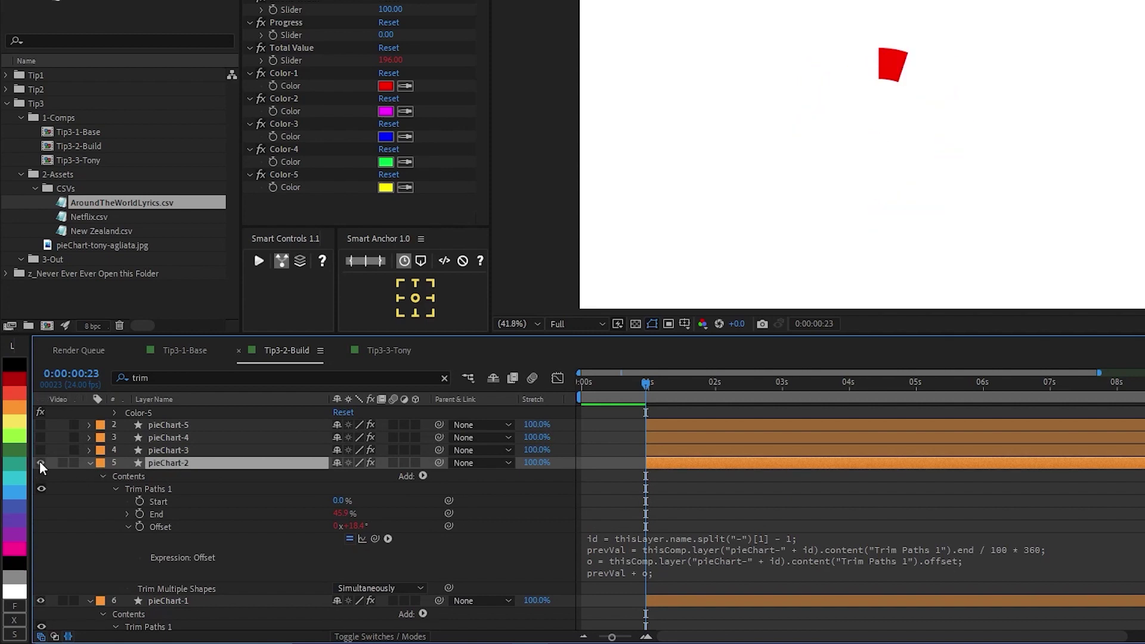
left_click(40, 463)
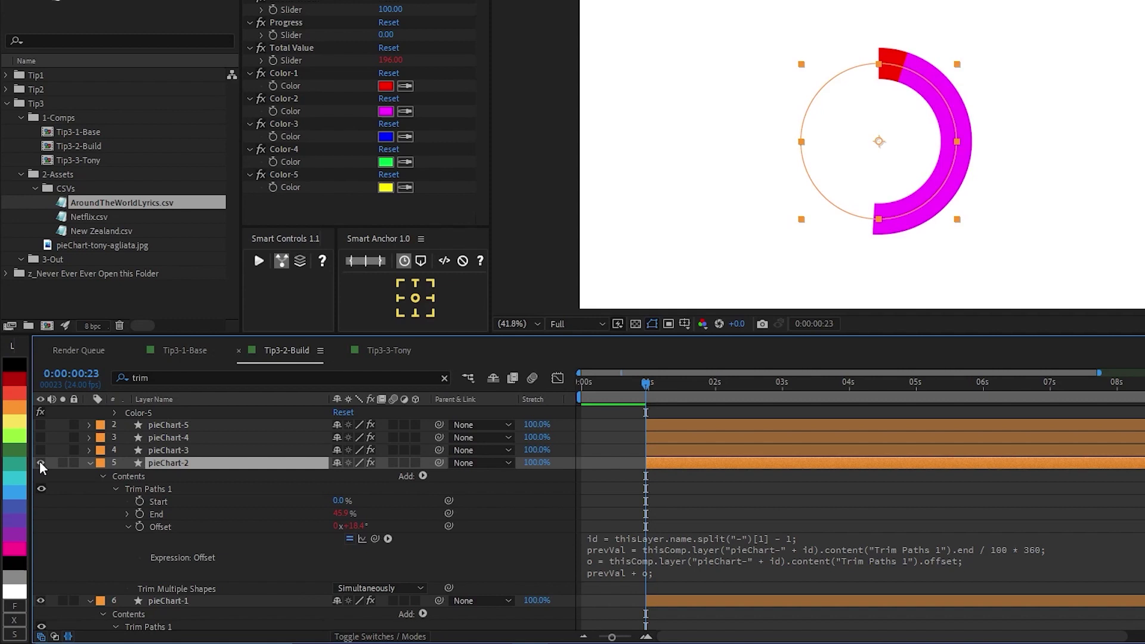
left_click(40, 599)
left_click(41, 599)
Delete pieChart-3 to pieChart-5 and recreate them as duplicates of pieChart-2.
left_click(156, 448)
left_click(173, 425, "shift")
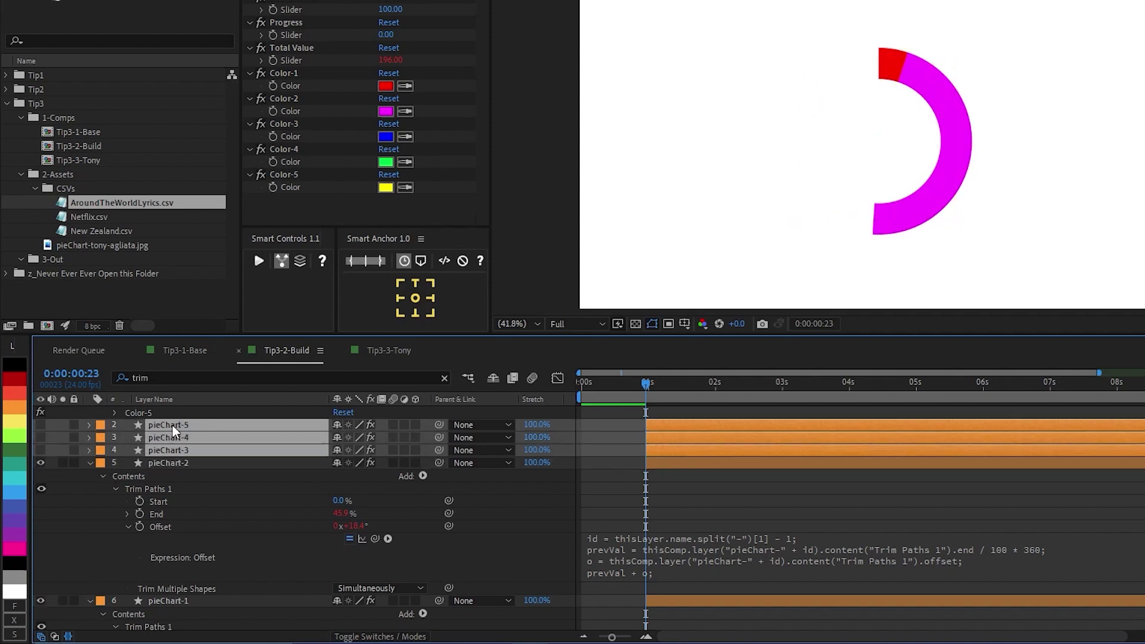
key("Delete")
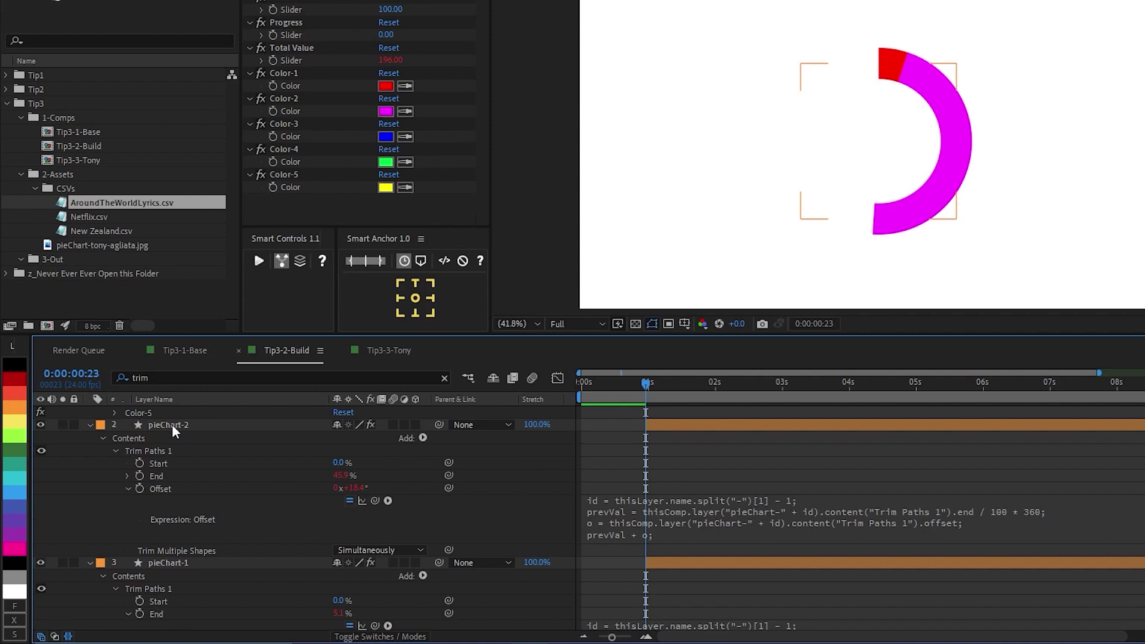
left_click(171, 423)
key("ctrl+d")
key("ctrl+d")
key("ctrl+d")
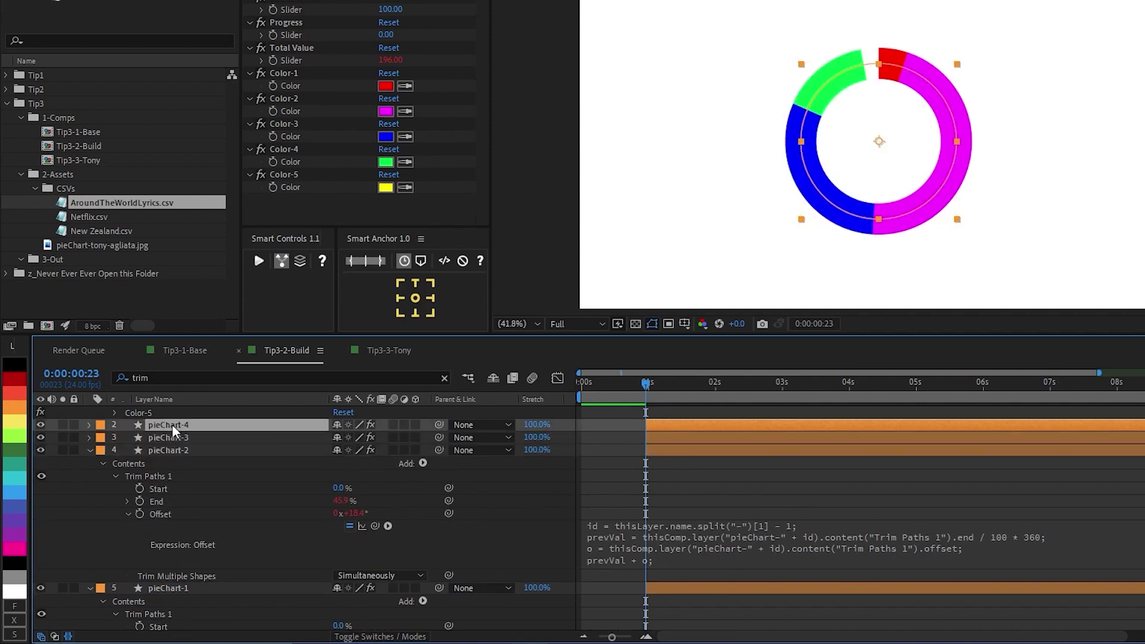
key("F2")
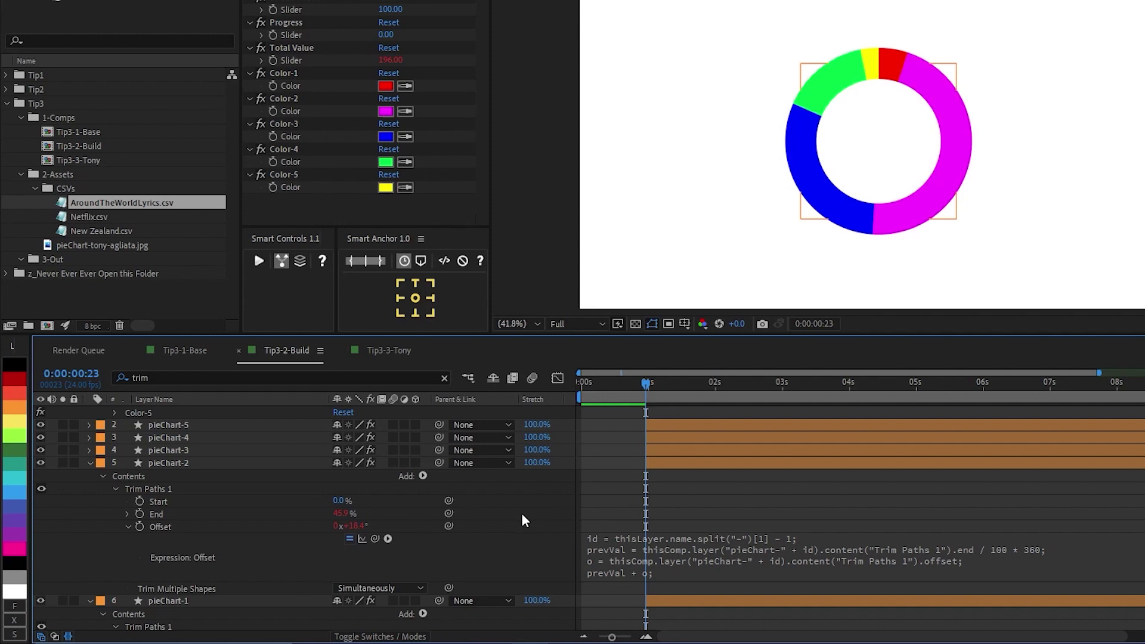
Keyframe Ctrl's Progress slider at 0 and move one second later.
scroll(517, 522, "up", 5)
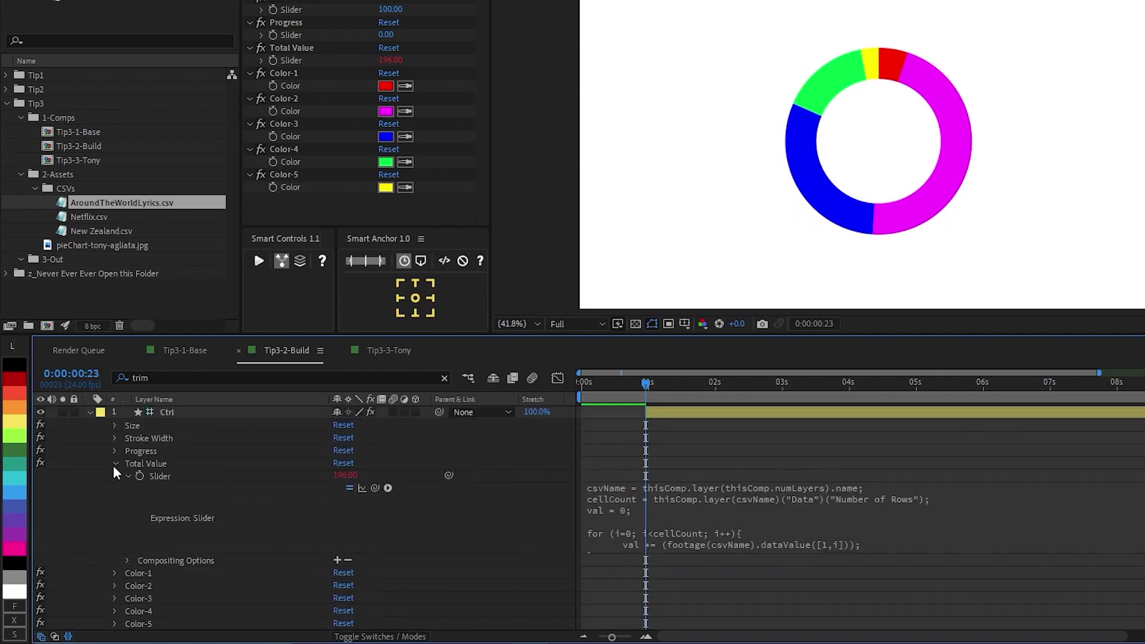
left_click(114, 464)
left_click(115, 452)
left_click(139, 463)
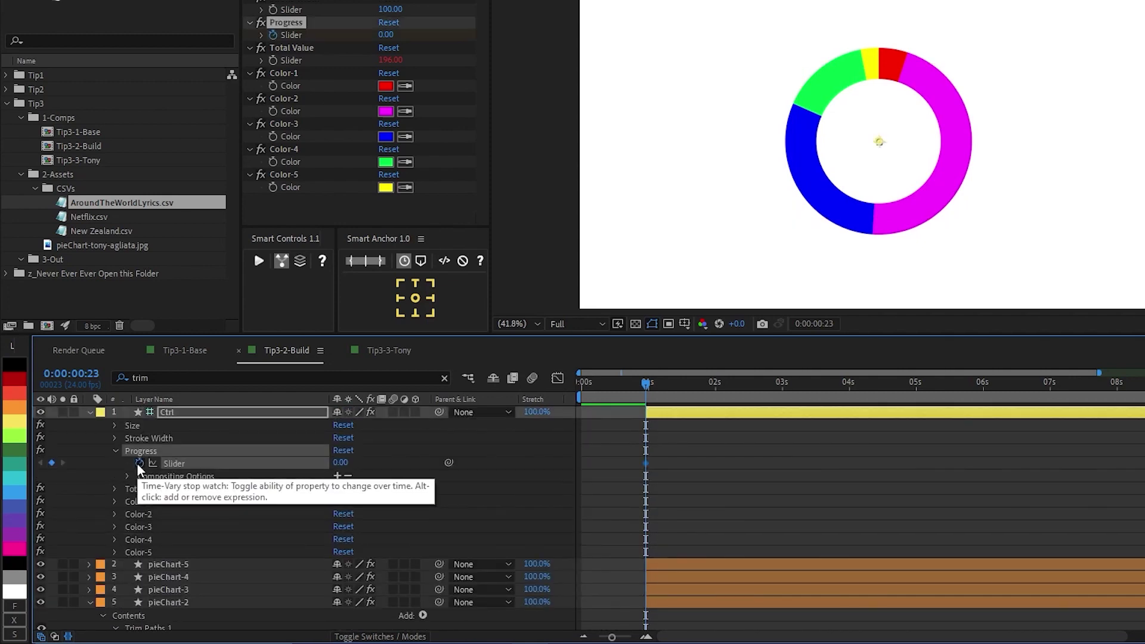
key("shift+Page_Down")
key("shift+Page_Down")
key("Page_Down")
key("Page_Down")
key("Page_Down")
key("Page_Down")
left_click(337, 463)
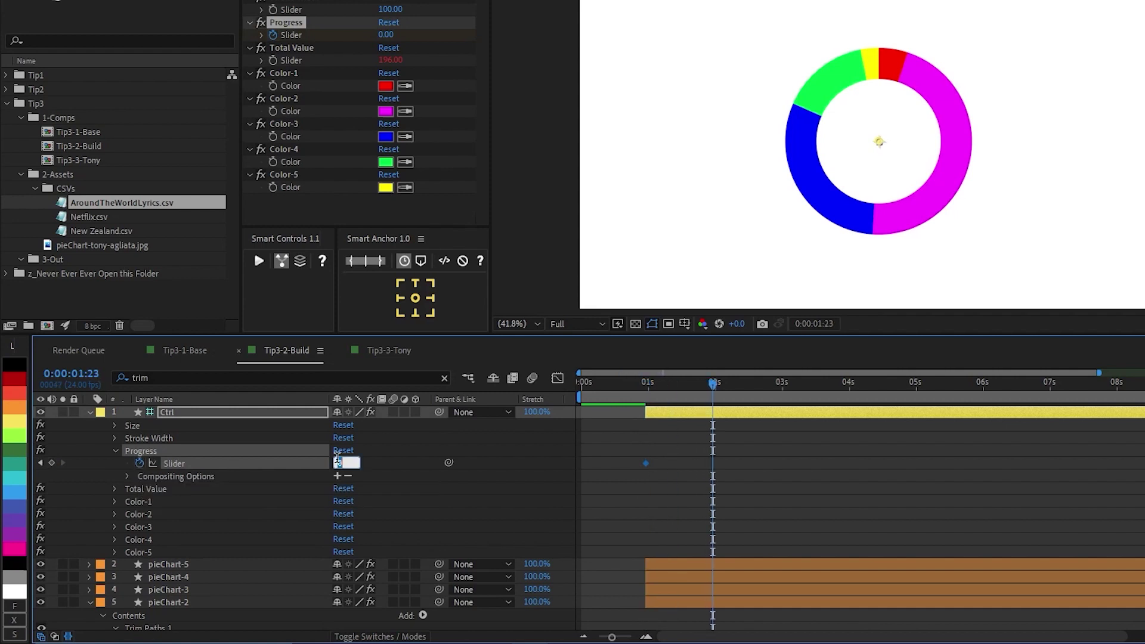
Set Progress to 1 at that time and hide slices pieChart-2 through pieChart-5.
type("1")
key("Return")
left_click(371, 462)
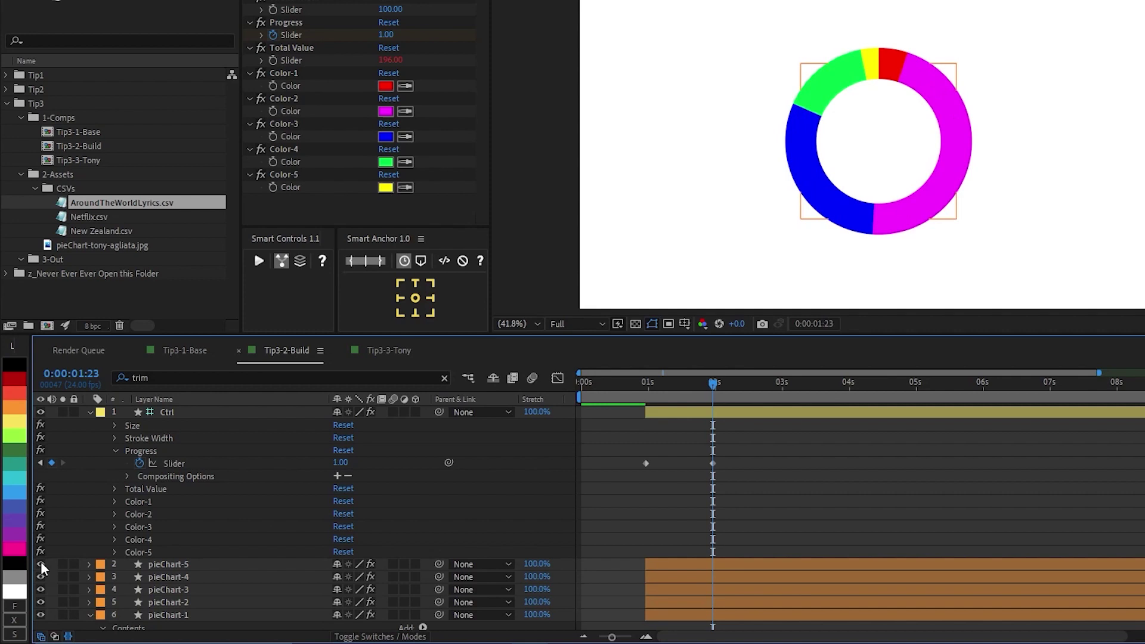
left_click_drag(41, 561, 41, 602)
In pieChart-1's End expression, link p to Ctrl's Progress and multiply the result by p.
left_click(170, 614)
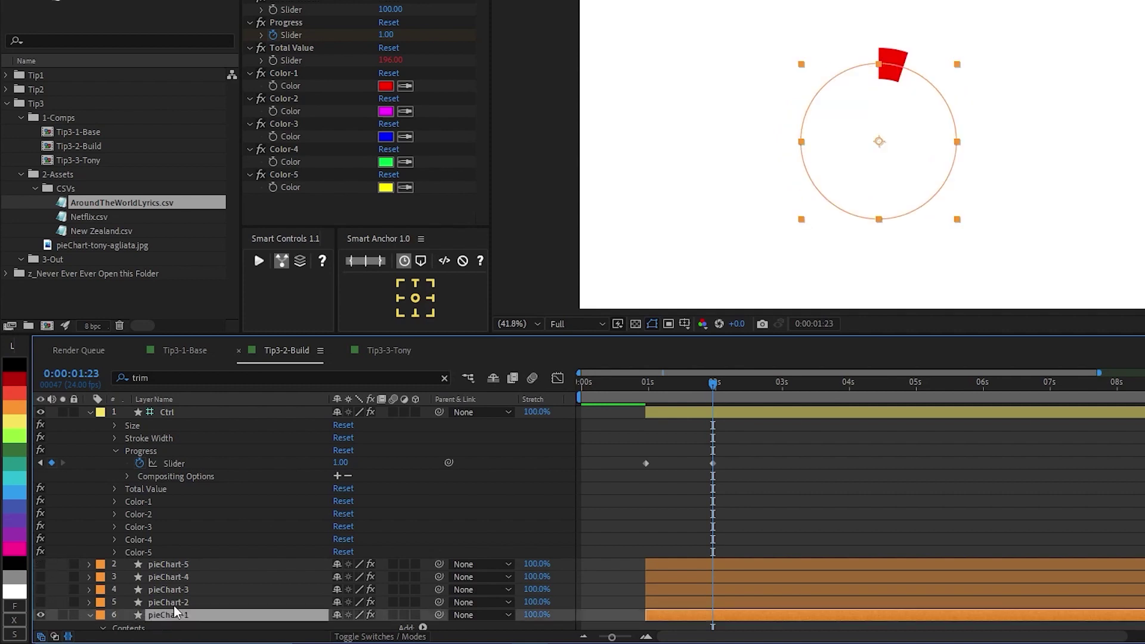
scroll(197, 579, "down", 4)
left_click(160, 514)
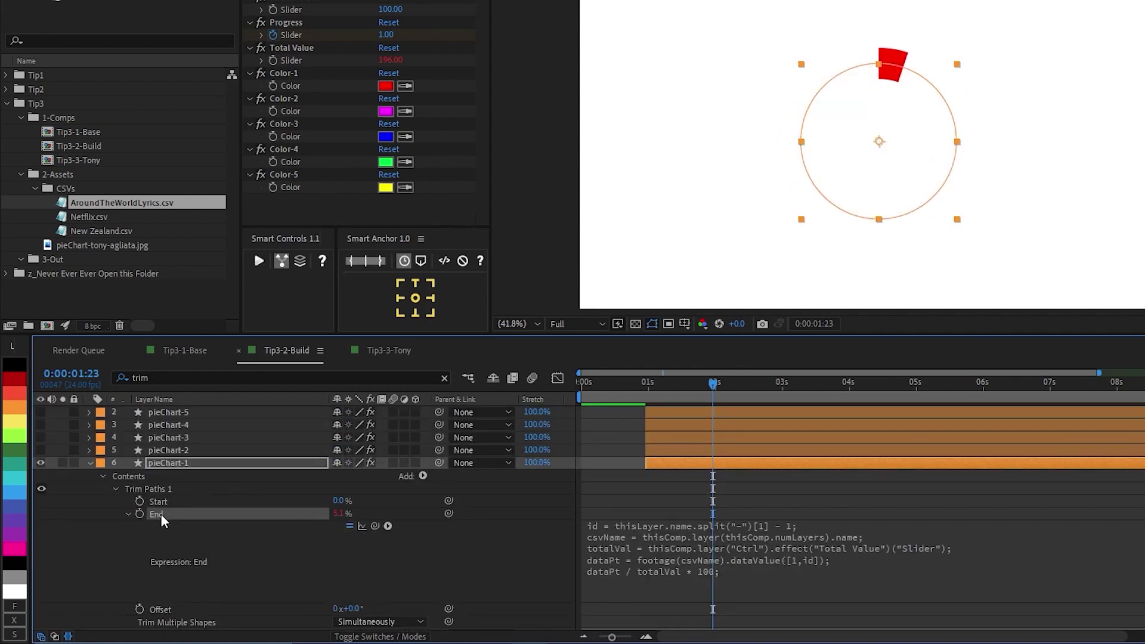
left_click(745, 572)
left_click(885, 555)
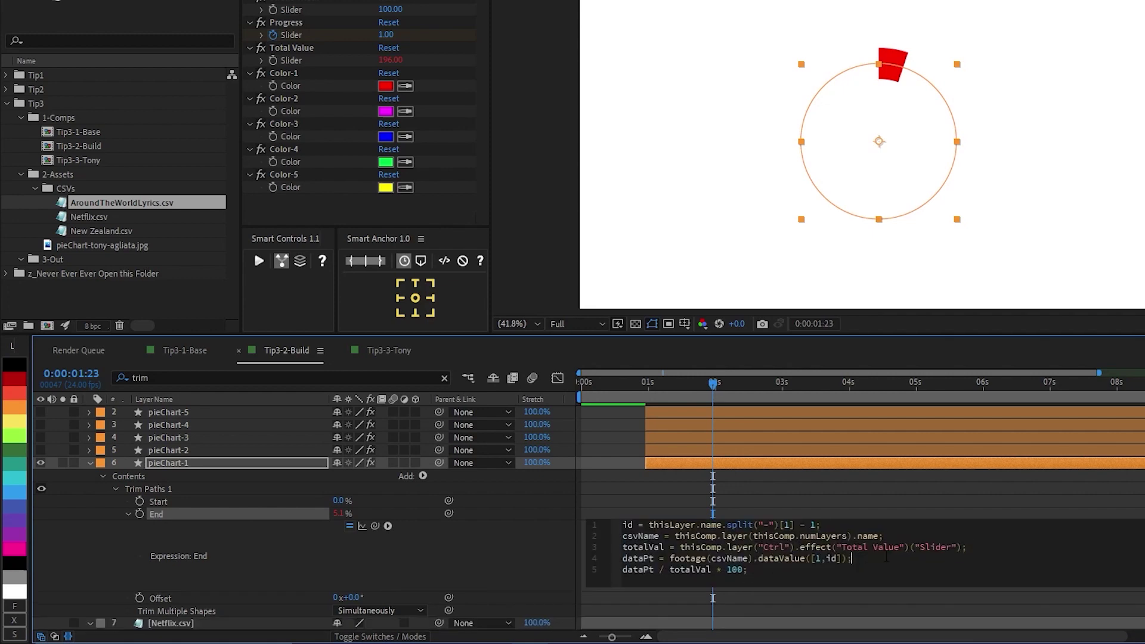
key("Return")
type("p =")
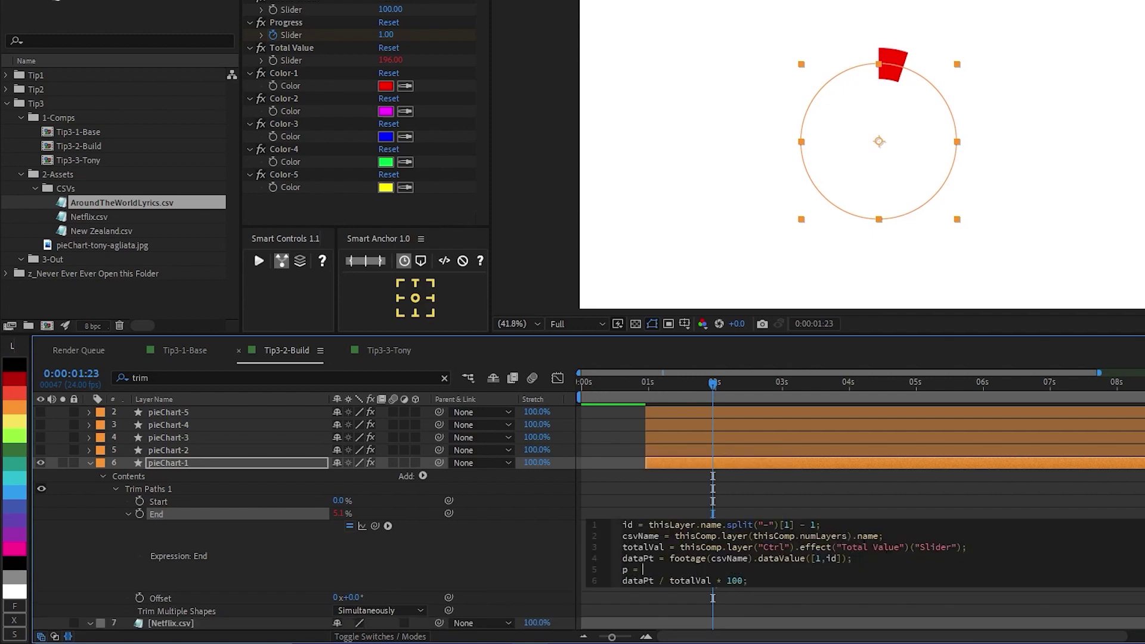
left_click_drag(374, 526, 290, 34)
type("; ")
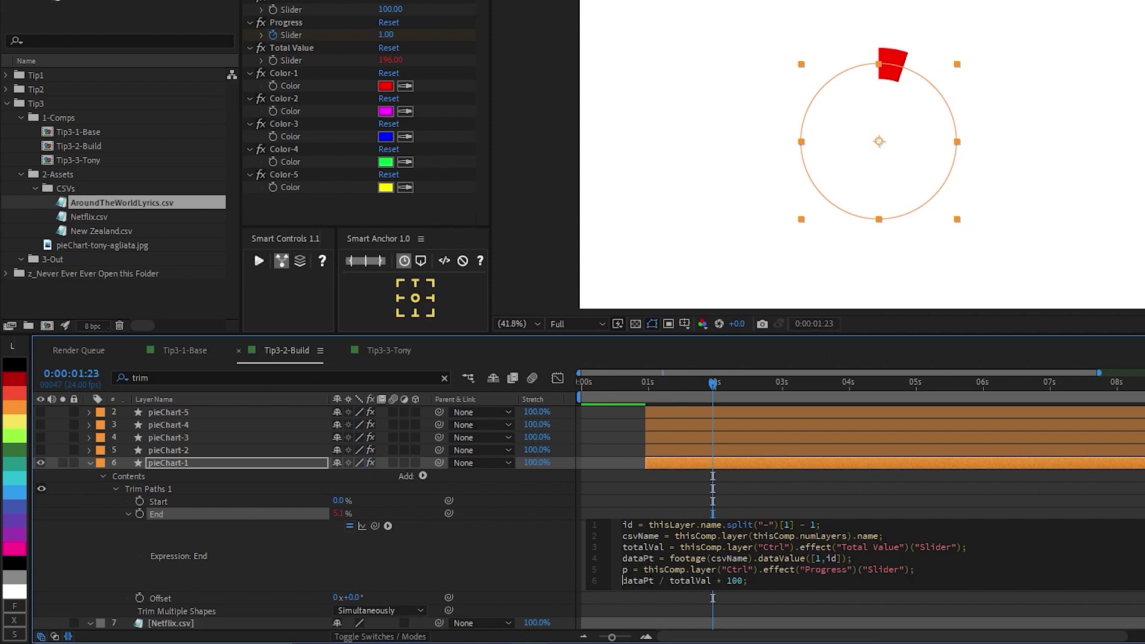
type("p *")
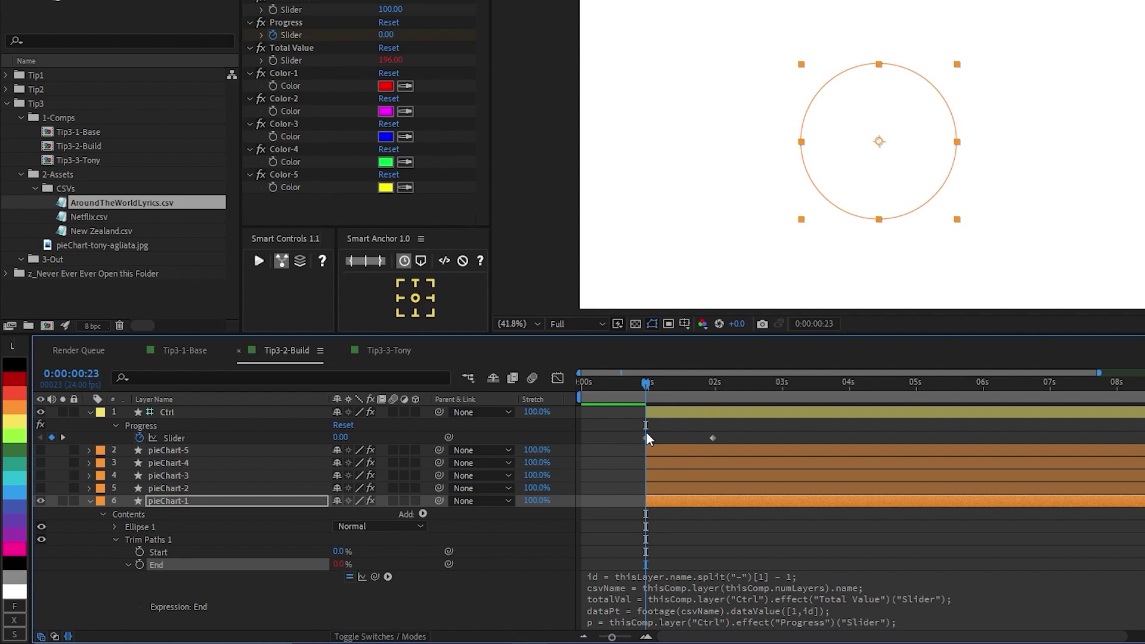
left_click_drag(646, 433, 704, 445)
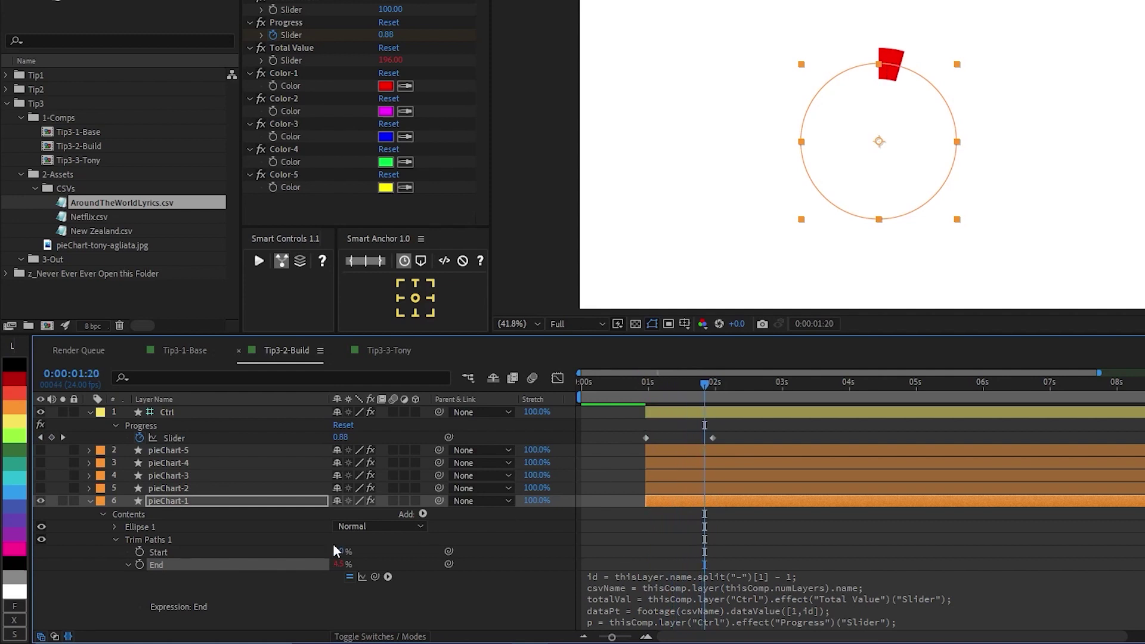
Copy pieChart-1's End expression onto the End of pieChart-2 to pieChart-5 and preview the ring.
right_click(159, 565)
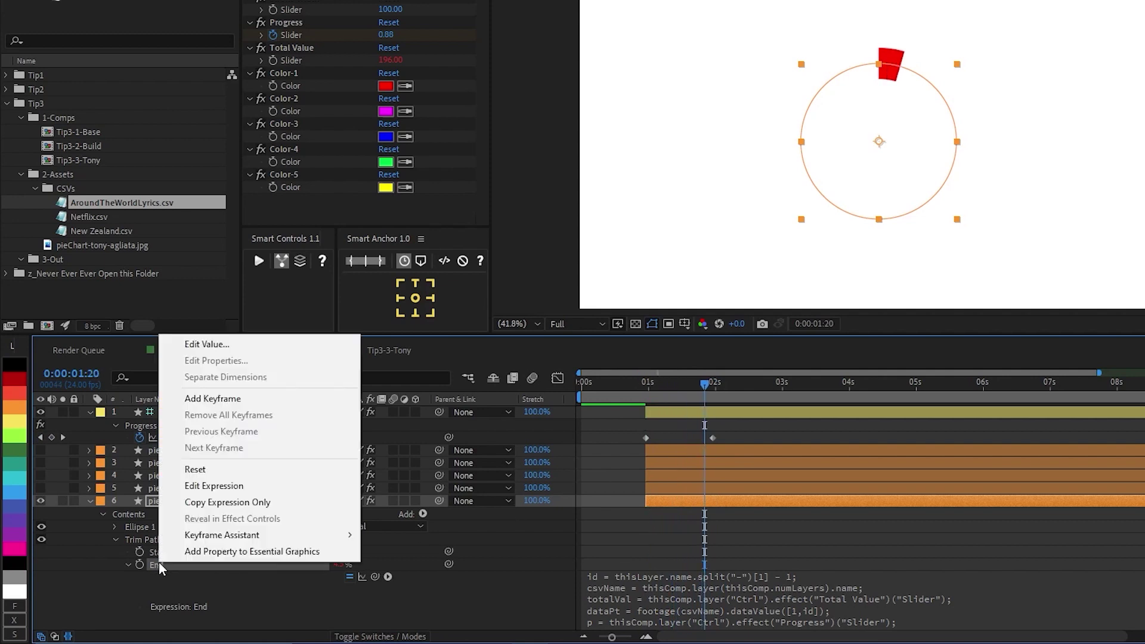
left_click(212, 503)
left_click(174, 487)
left_click(170, 451, "shift")
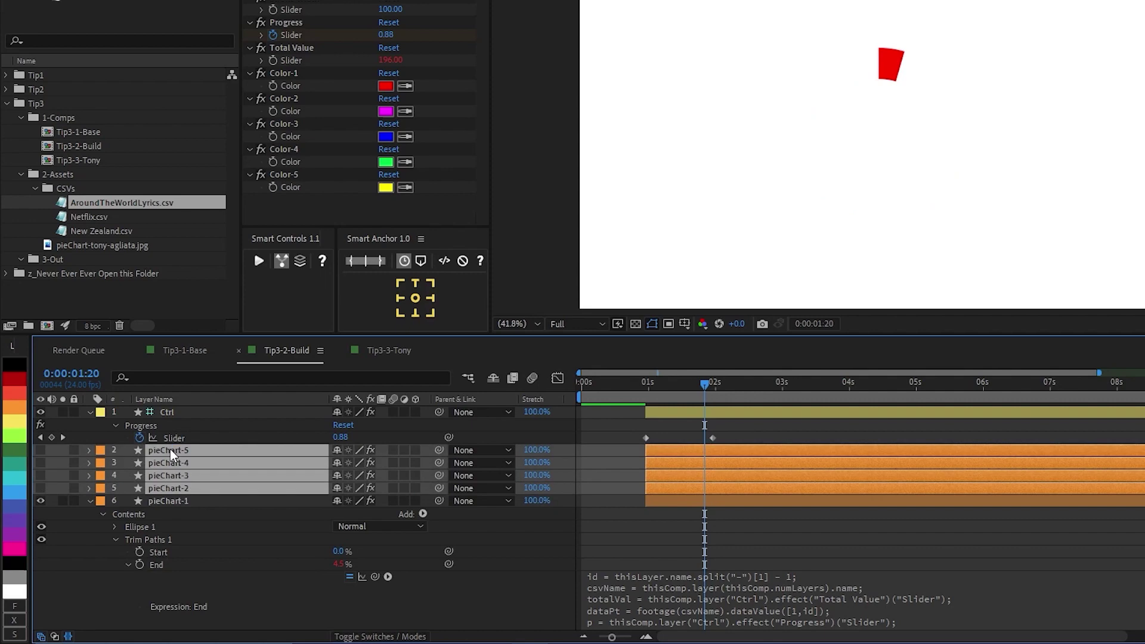
key("ctrl+v")
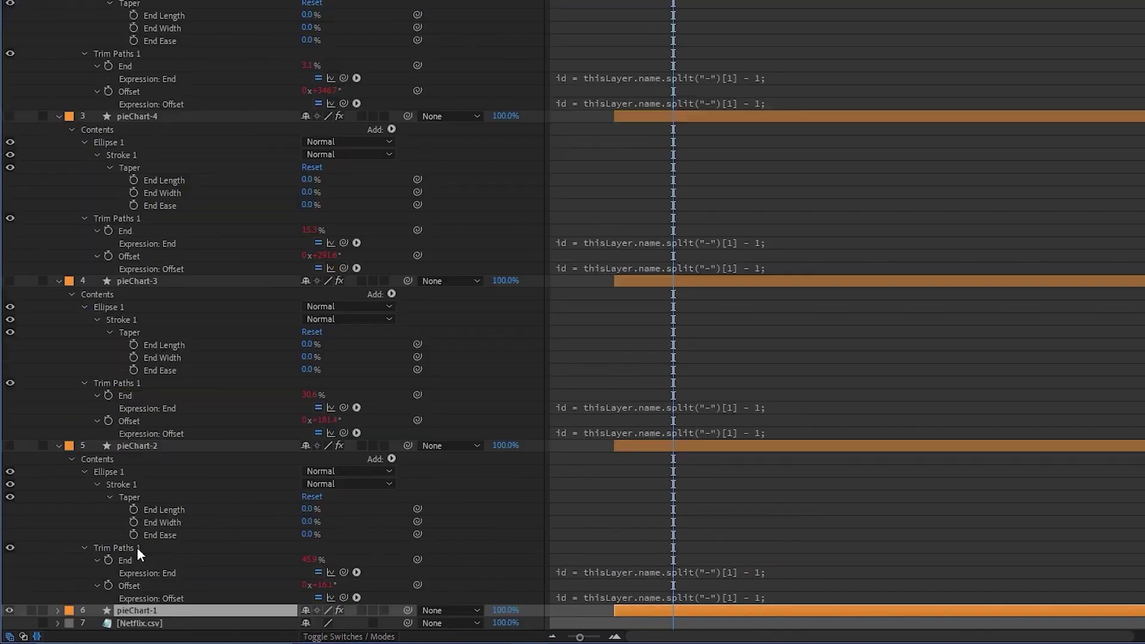
left_click(134, 561)
left_click(128, 395, "ctrl")
left_click(127, 230, "ctrl")
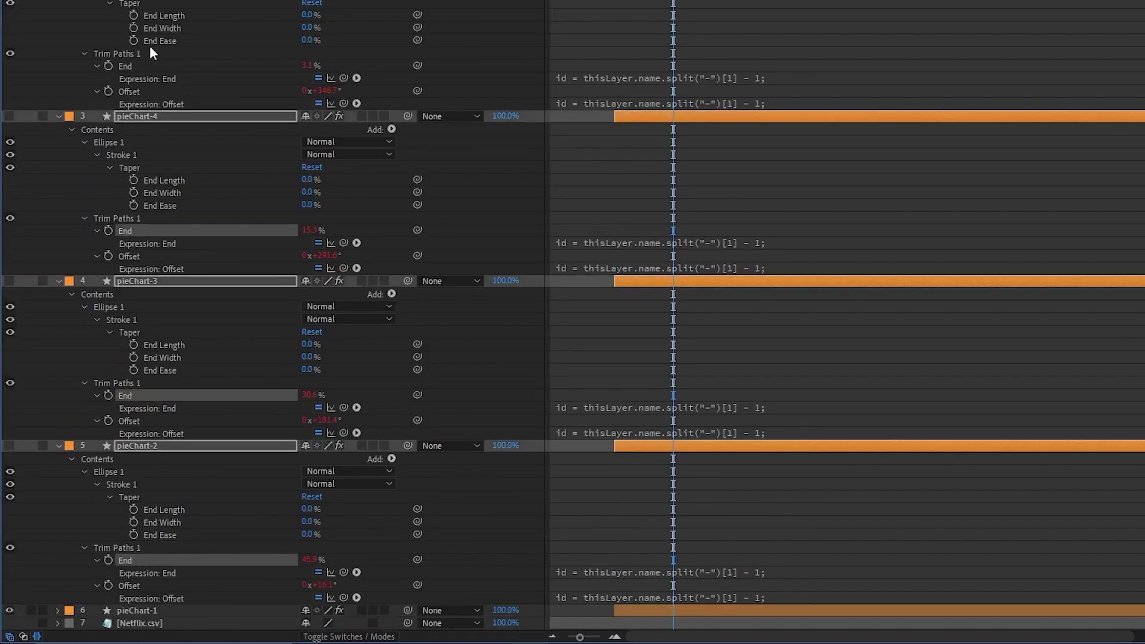
left_click(139, 63, "ctrl")
key("u")
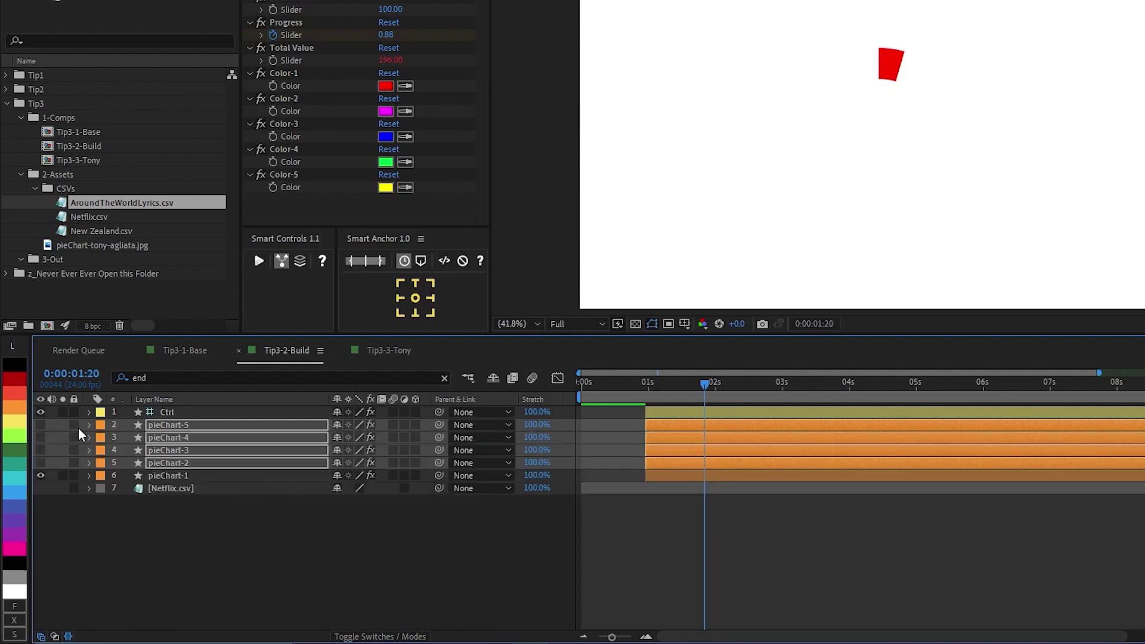
left_click(647, 383)
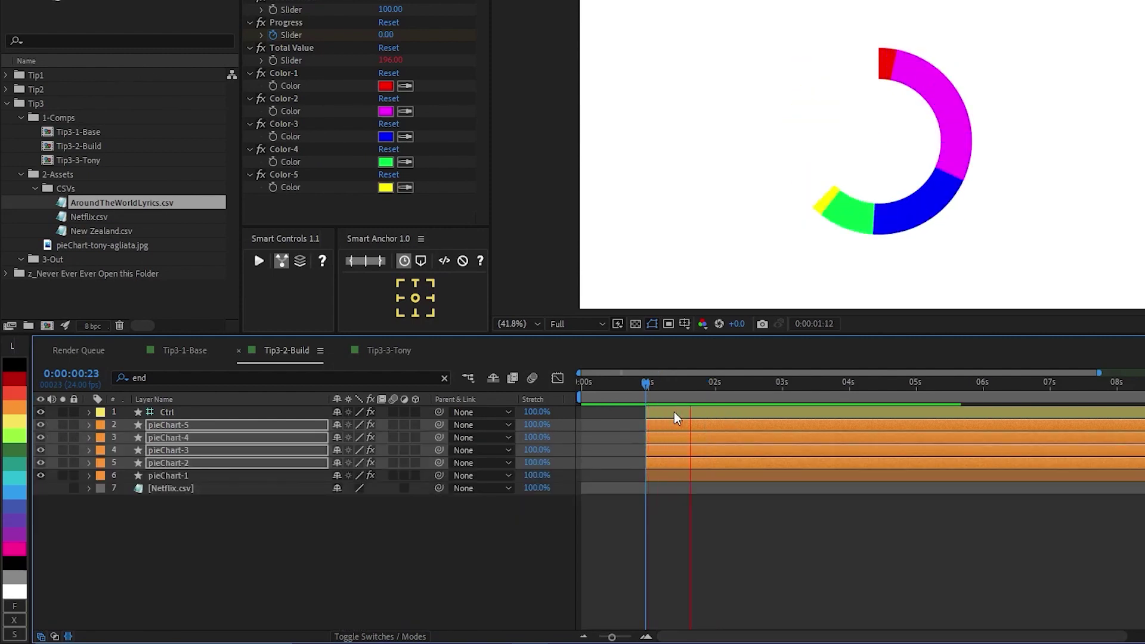
key("space")
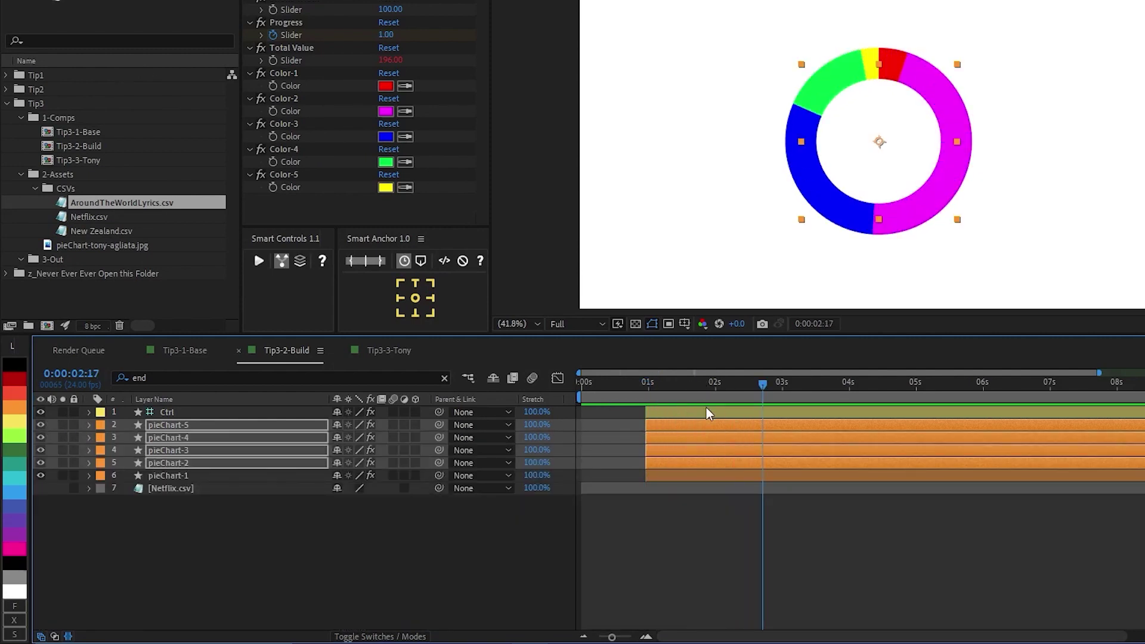
Steepen the easing curve of Ctrl's Progress keyframes in the Graph Editor and preview.
left_click(706, 413)
key("u")
key("shift+F3")
left_click_drag(733, 413, 652, 421)
left_click_drag(668, 593, 692, 592)
left_click(635, 385)
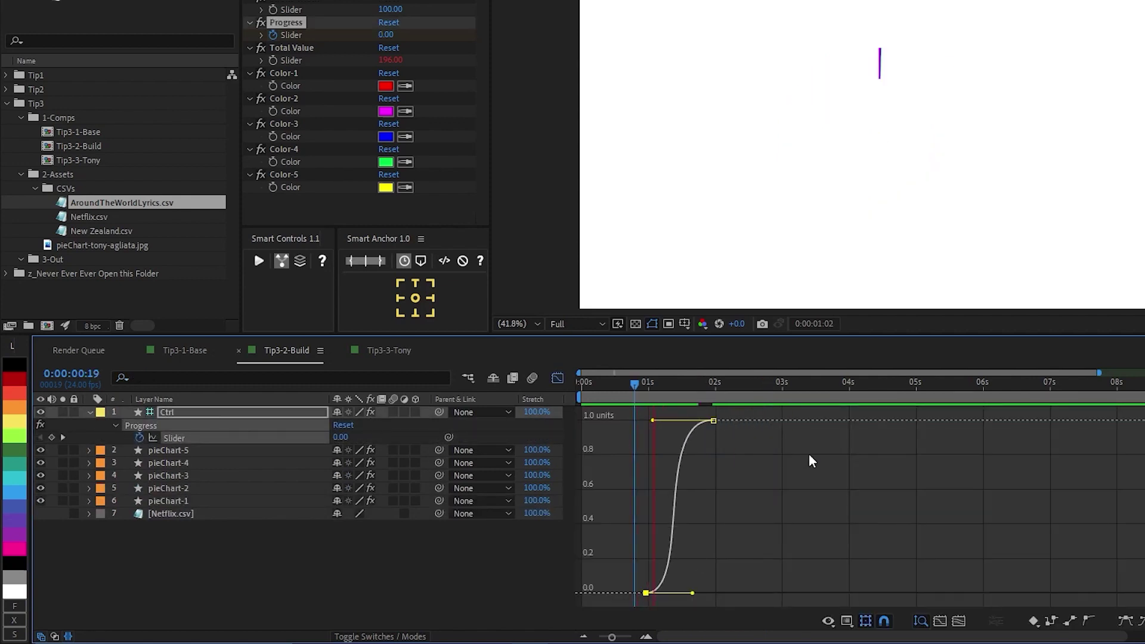
key("space")
key("space")
Collapse the Progress property and save the project.
key("shift+F3")
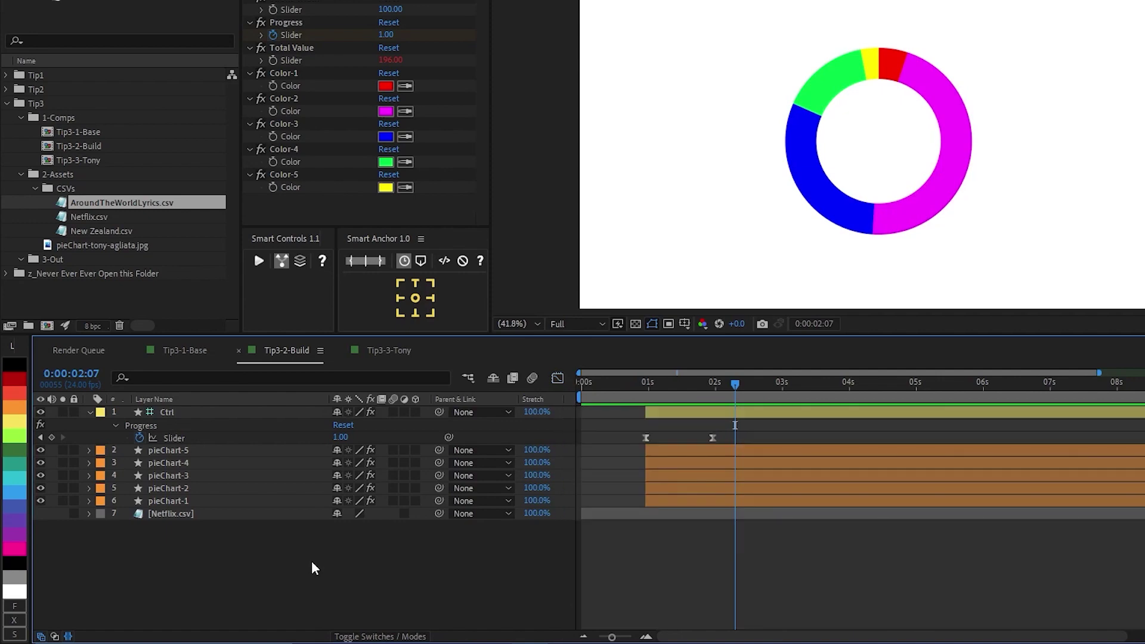
left_click(91, 410)
key("ctrl+s")
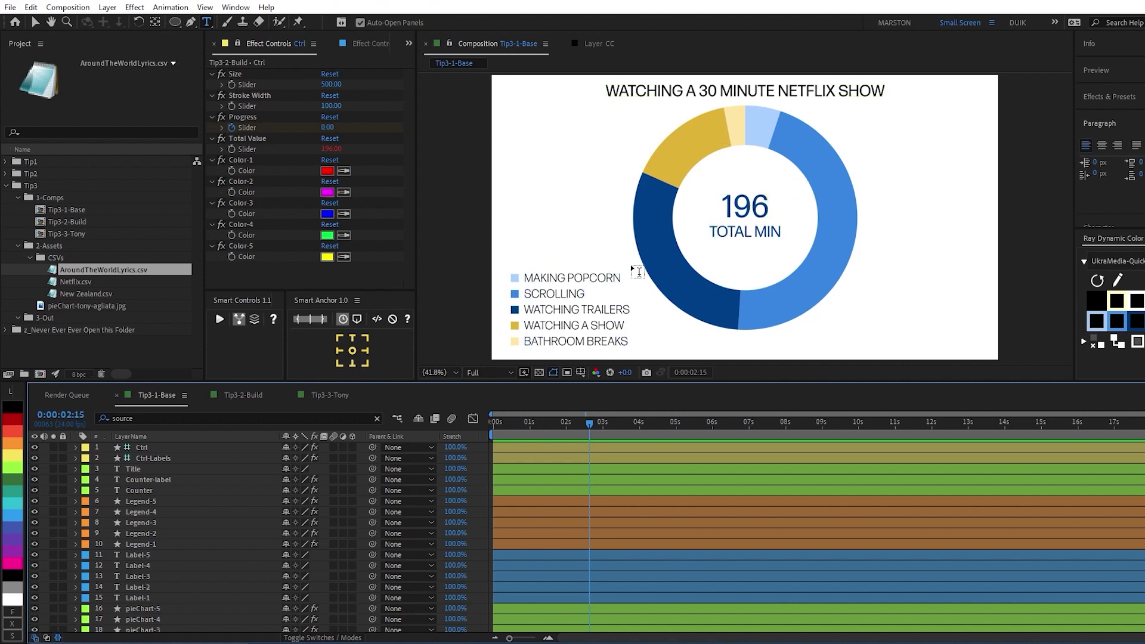
Inspect Label-1's Source Text expression and its layer-number part.
left_click(87, 561)
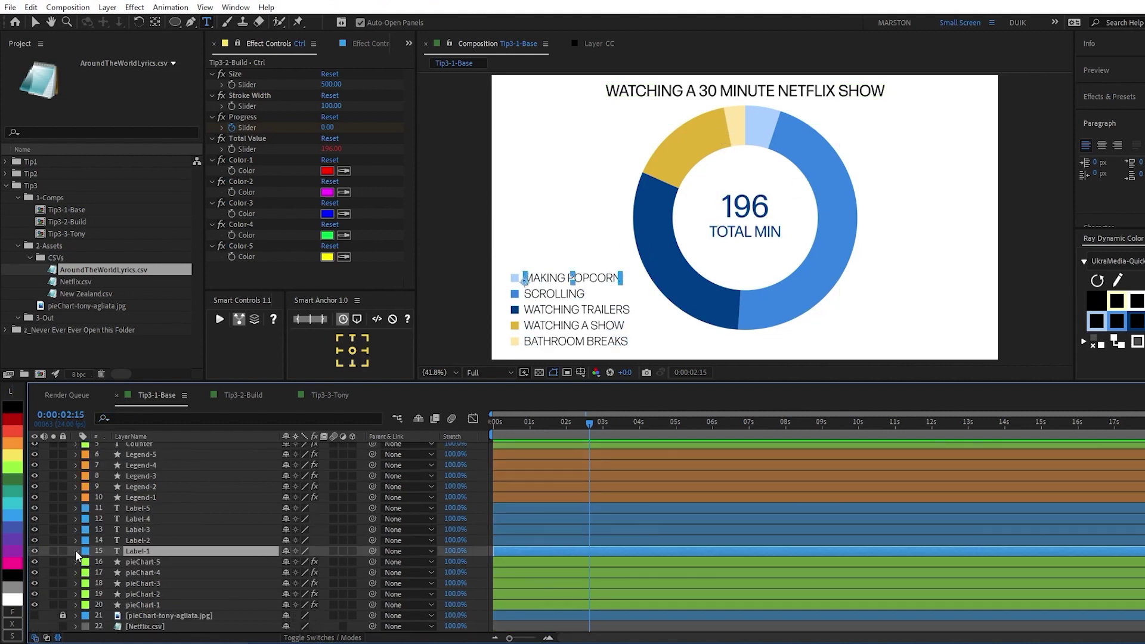
left_click(75, 550)
left_click(87, 562)
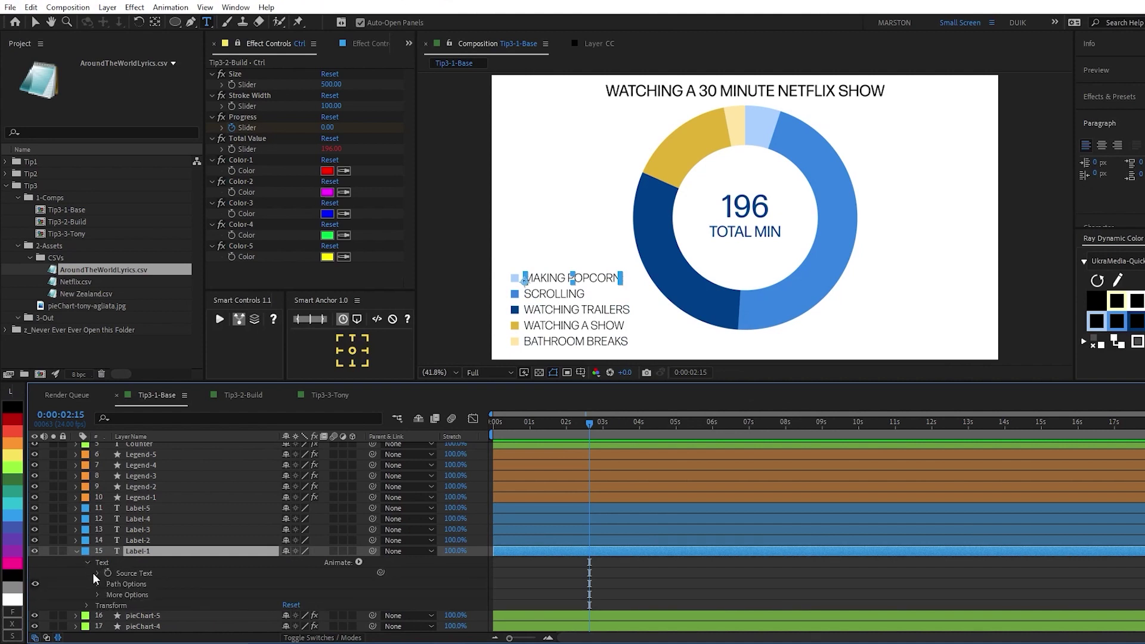
left_click(97, 573)
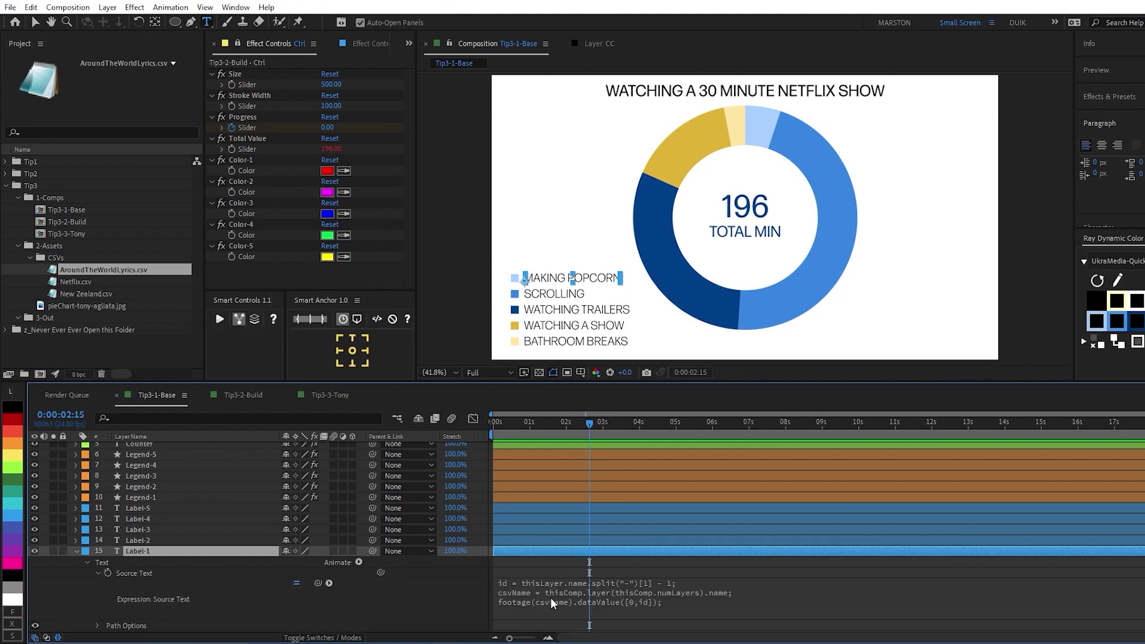
left_click(592, 584)
left_click_drag(617, 582, 683, 581)
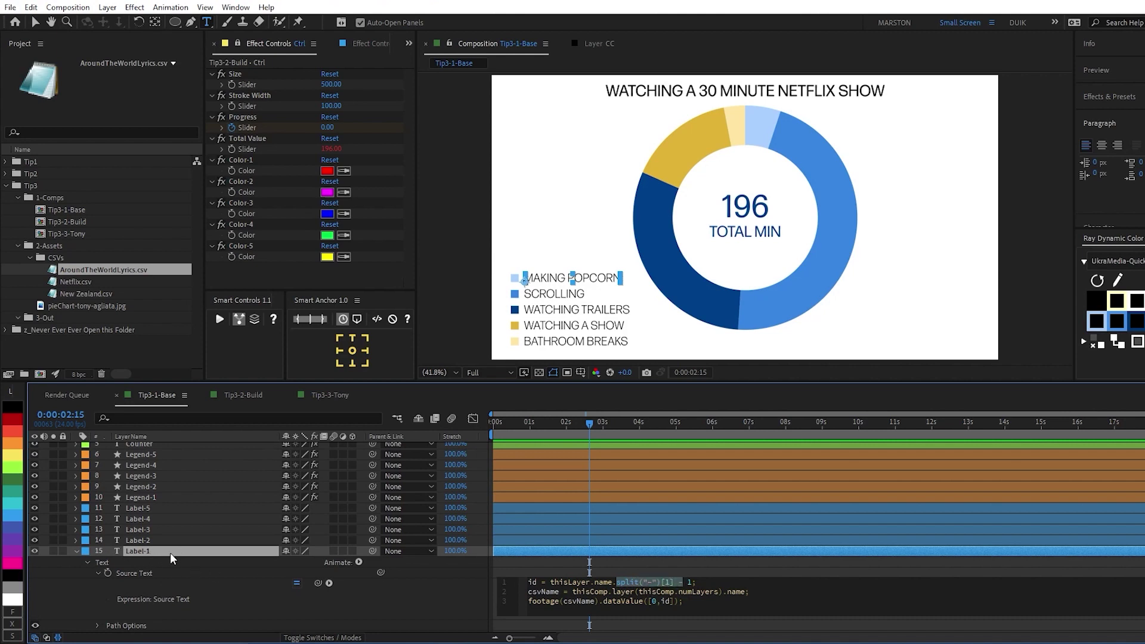
left_click(660, 600)
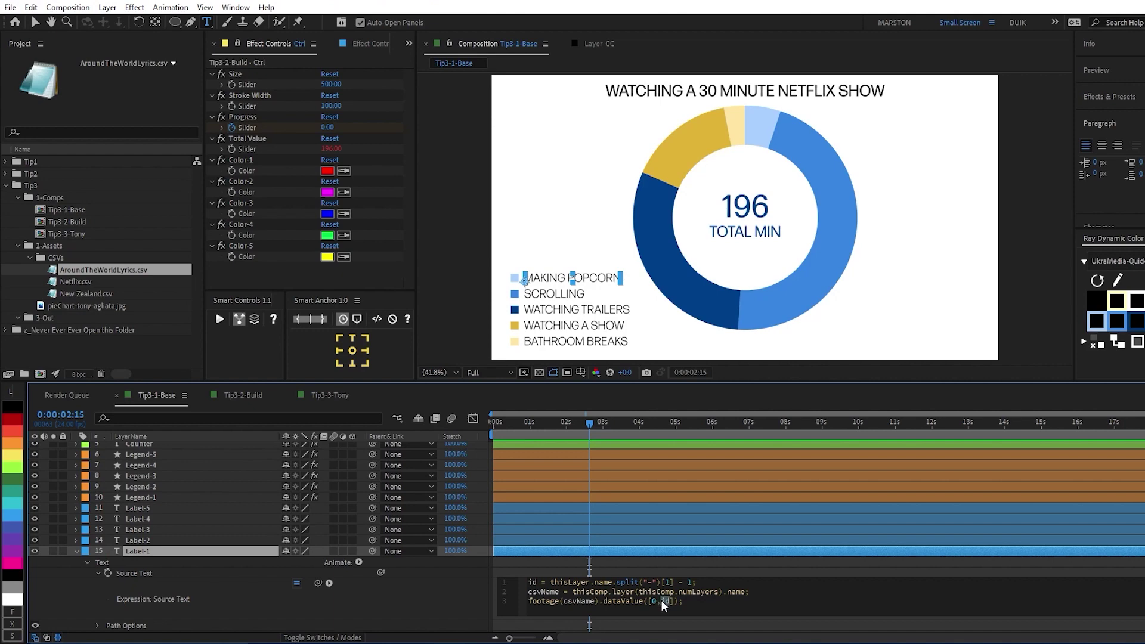
left_click(195, 460)
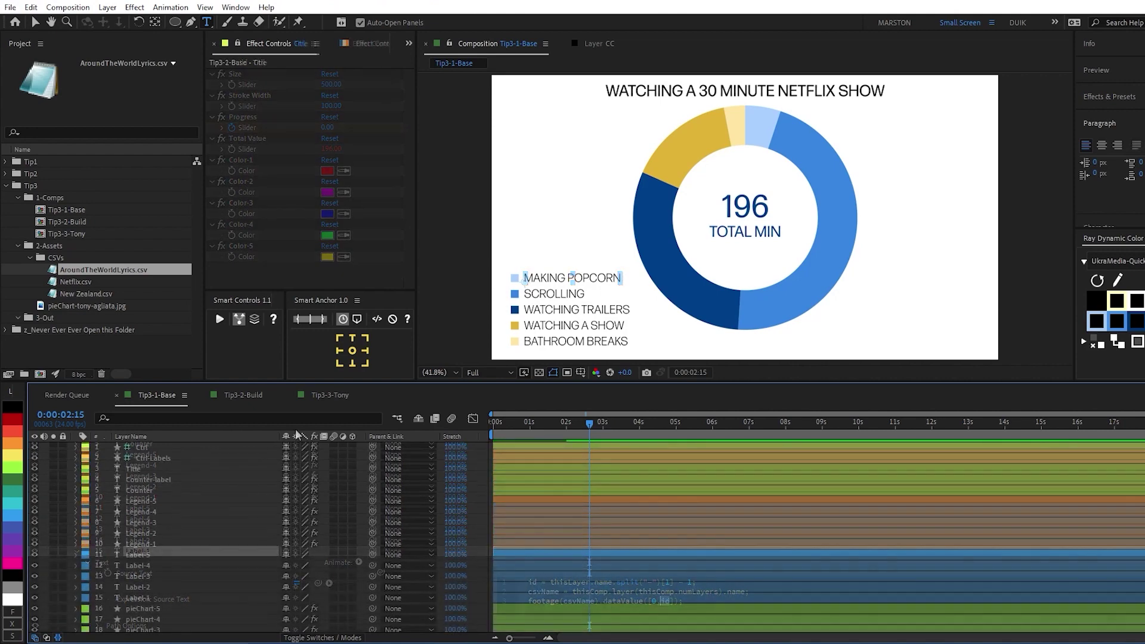
Inspect the Title's expression and pick-whip into the Netflix.csv layer to expand its data.
left_click(76, 469)
left_click_drag(792, 500, 866, 501)
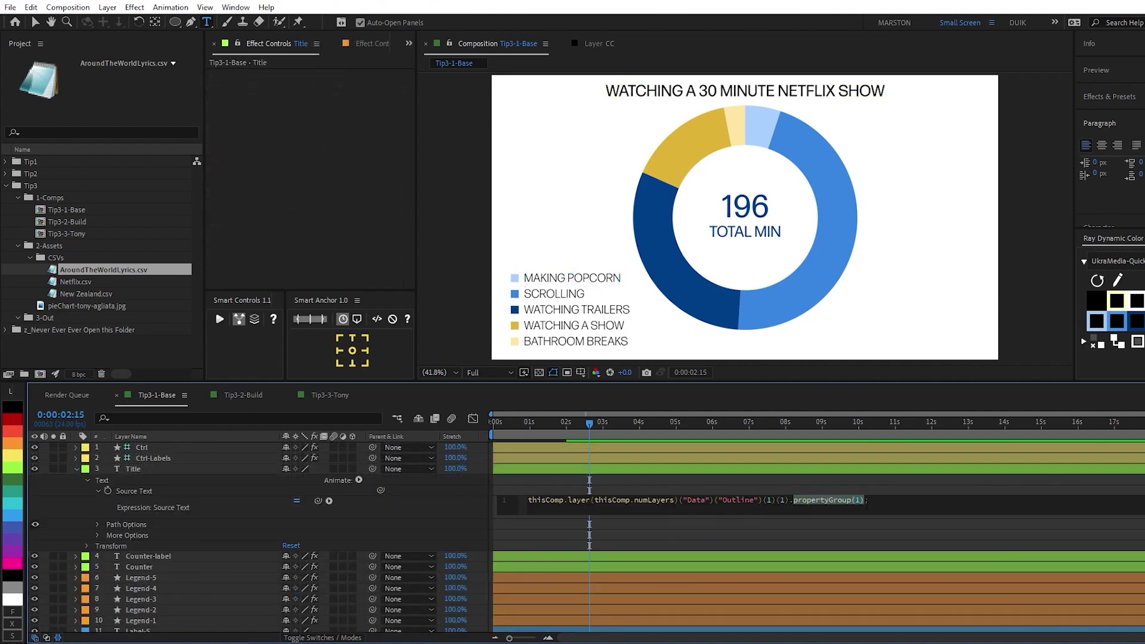
left_click_drag(318, 500, 199, 564)
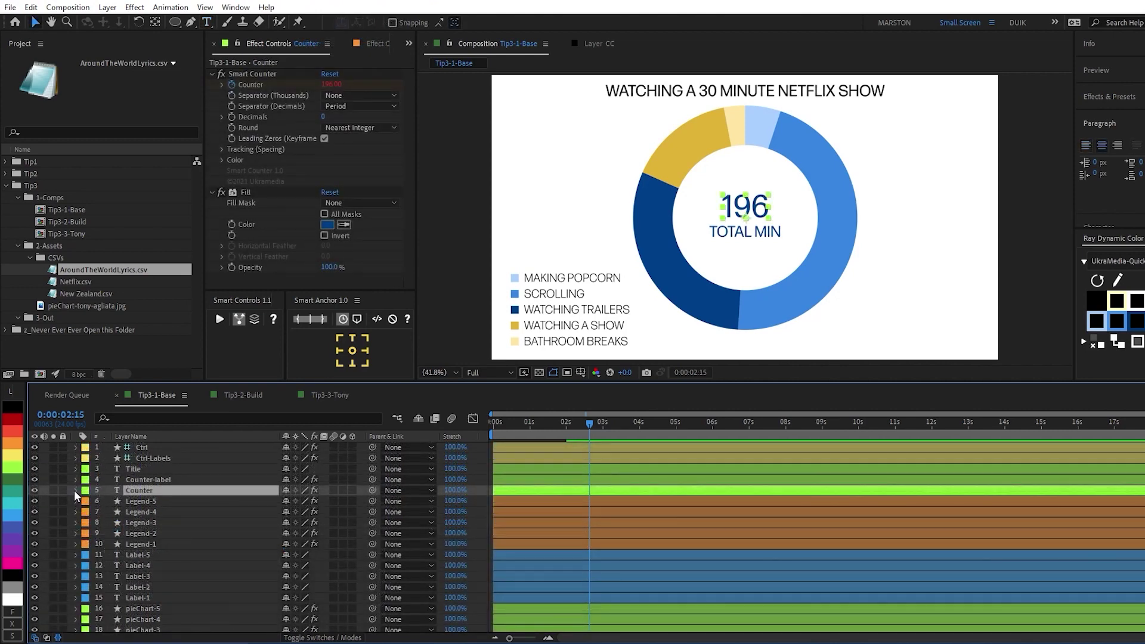
Hide the 196 Counter layer and create an empty text layer in the chart centre.
left_click(34, 490)
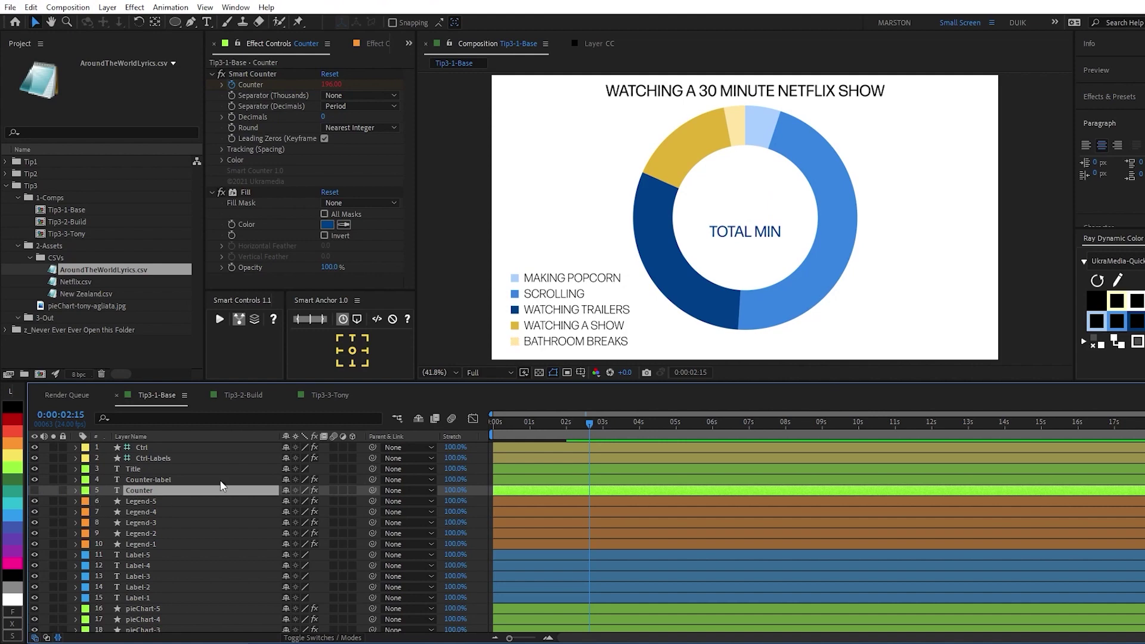
key("ctrl+t")
left_click(742, 206)
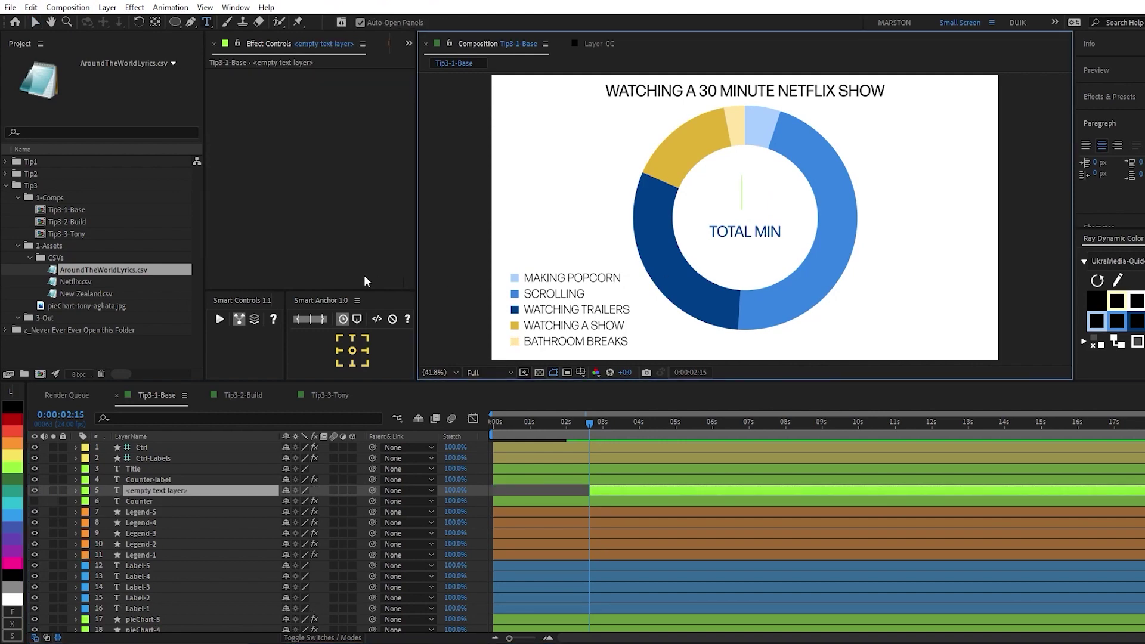
Apply Smart Counter rounded to Nearest Integer and add an expression to its Counter.
left_click(236, 7)
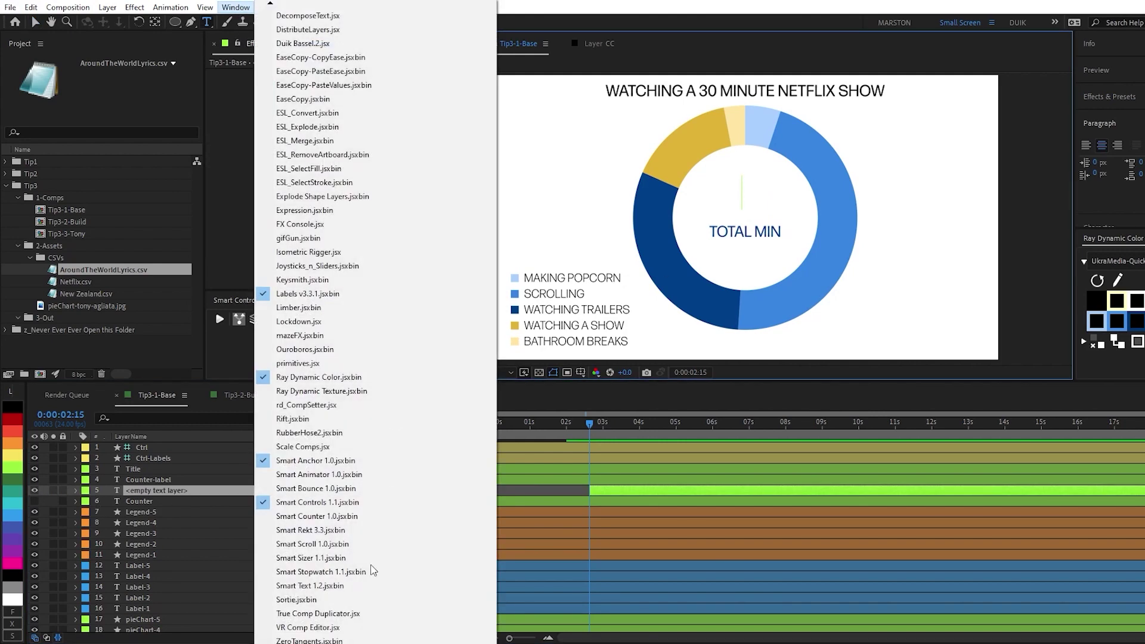
left_click(334, 516)
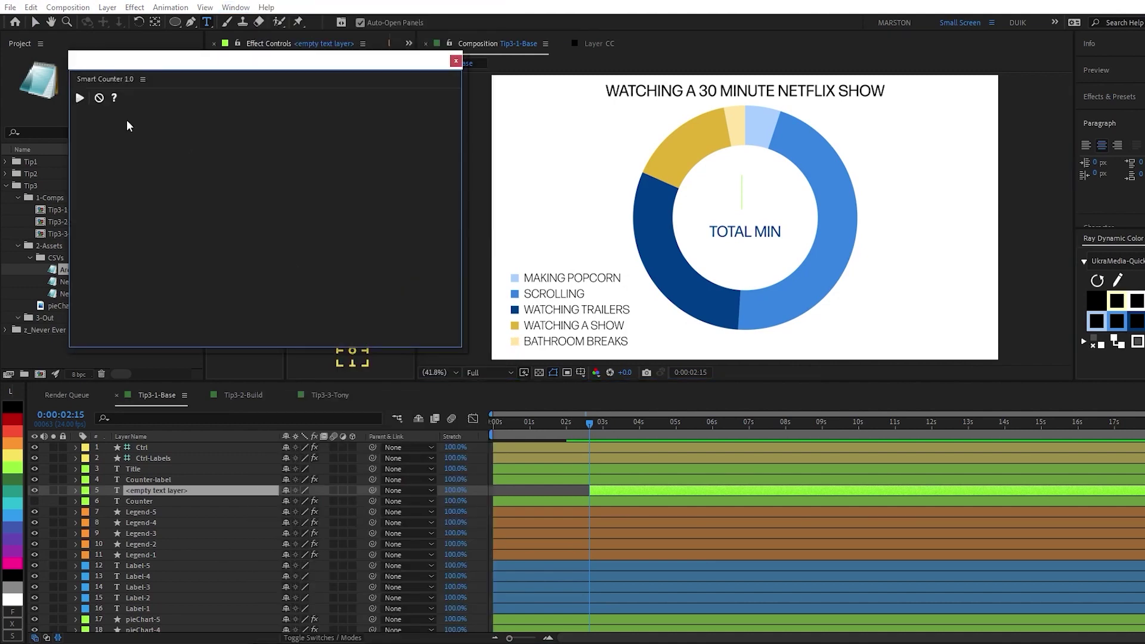
left_click(77, 95)
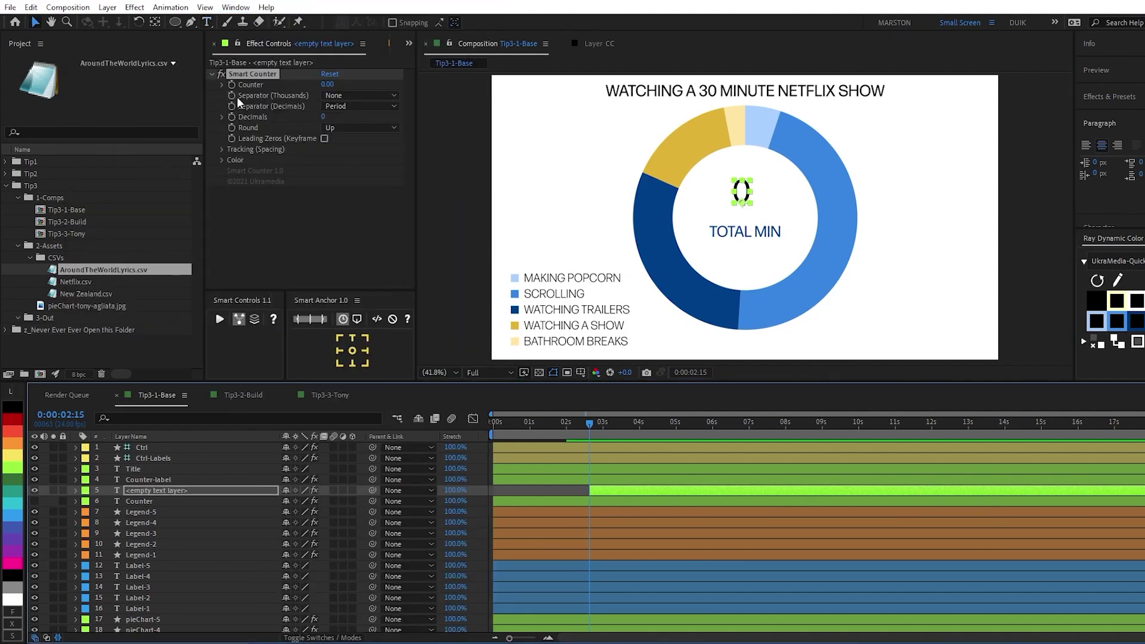
left_click(360, 127)
left_click(365, 143)
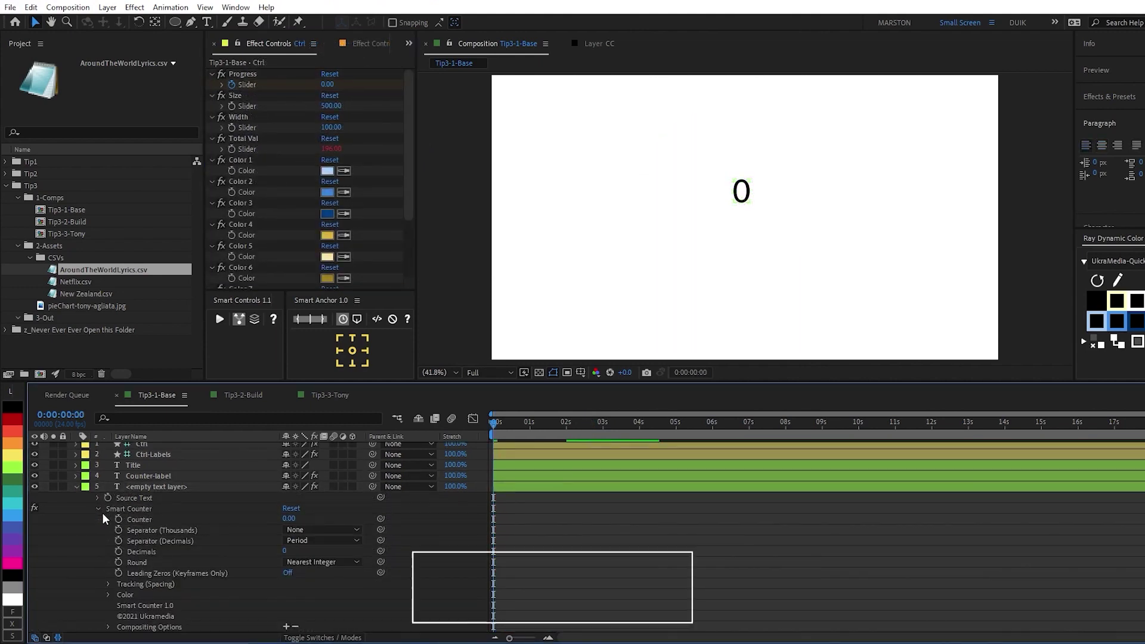
left_click(116, 518, "alt")
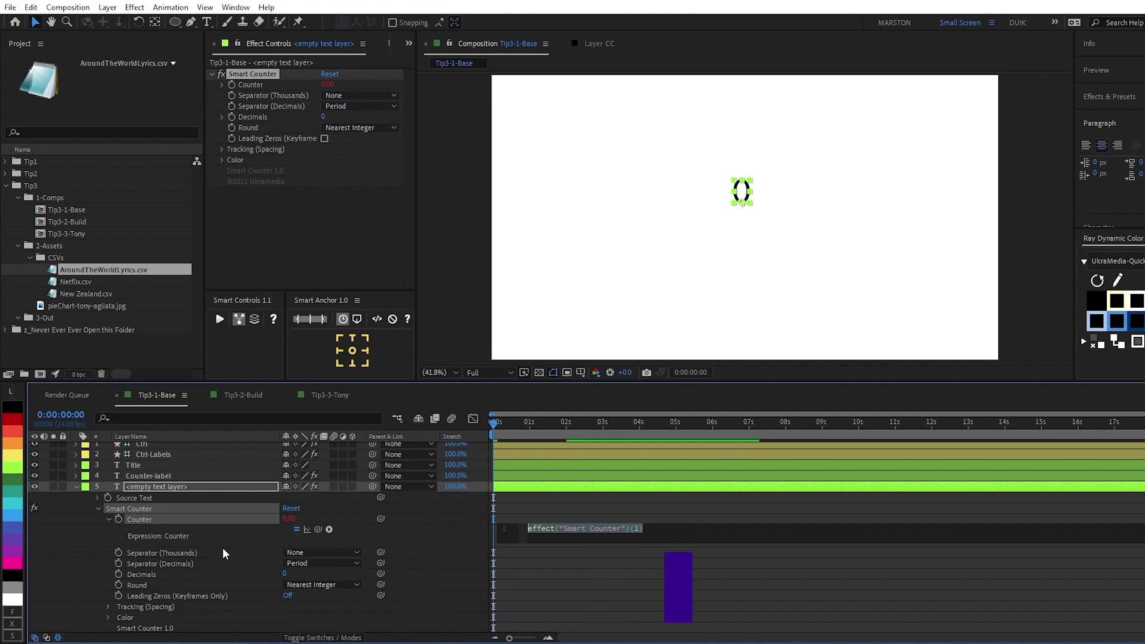
Define totalVal from Ctrl's Total Val slider and p from its Progress slider.
type("totalVal =")
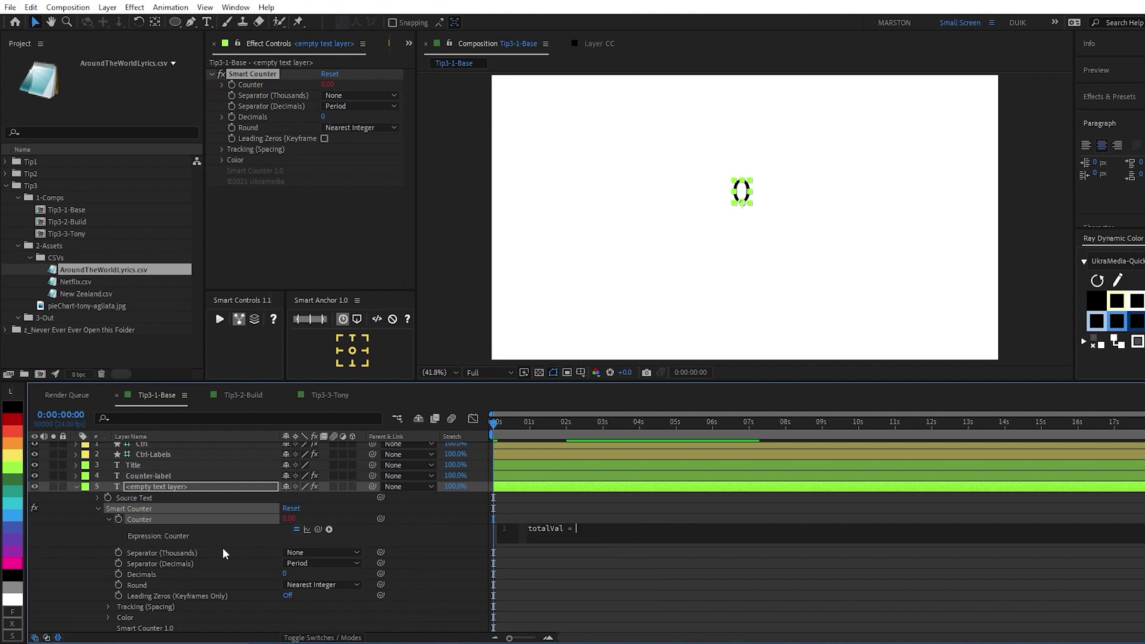
left_click(171, 444)
left_click(581, 528)
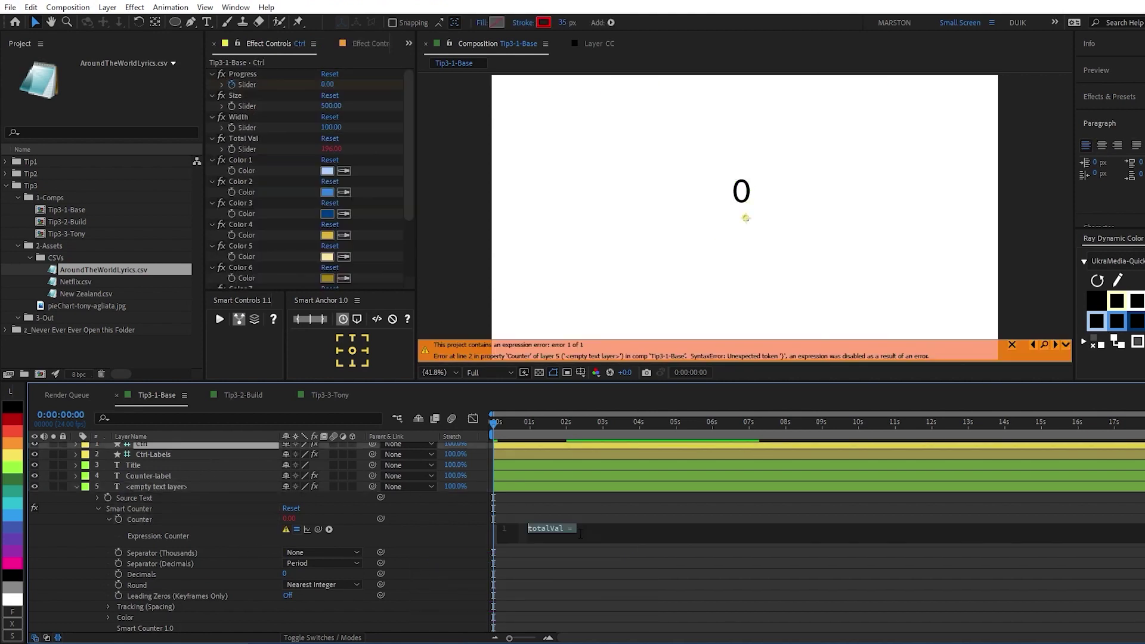
mouse_move(318, 528)
left_mouse_down()
mouse_move(291, 127)
mouse_move(295, 148)
left_mouse_up()
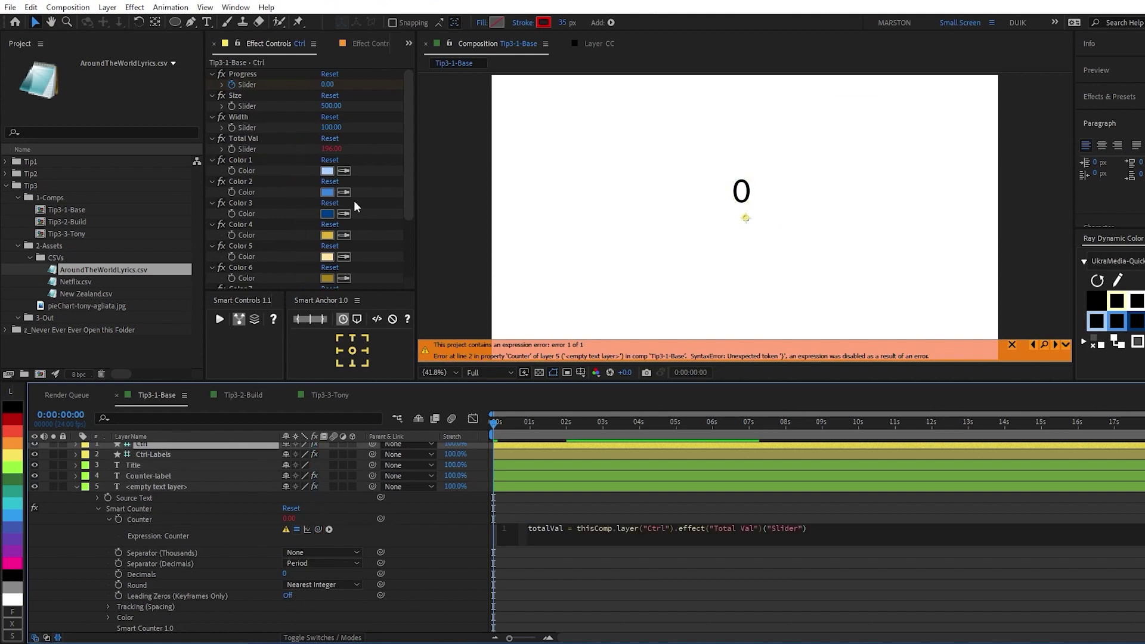
key("Return")
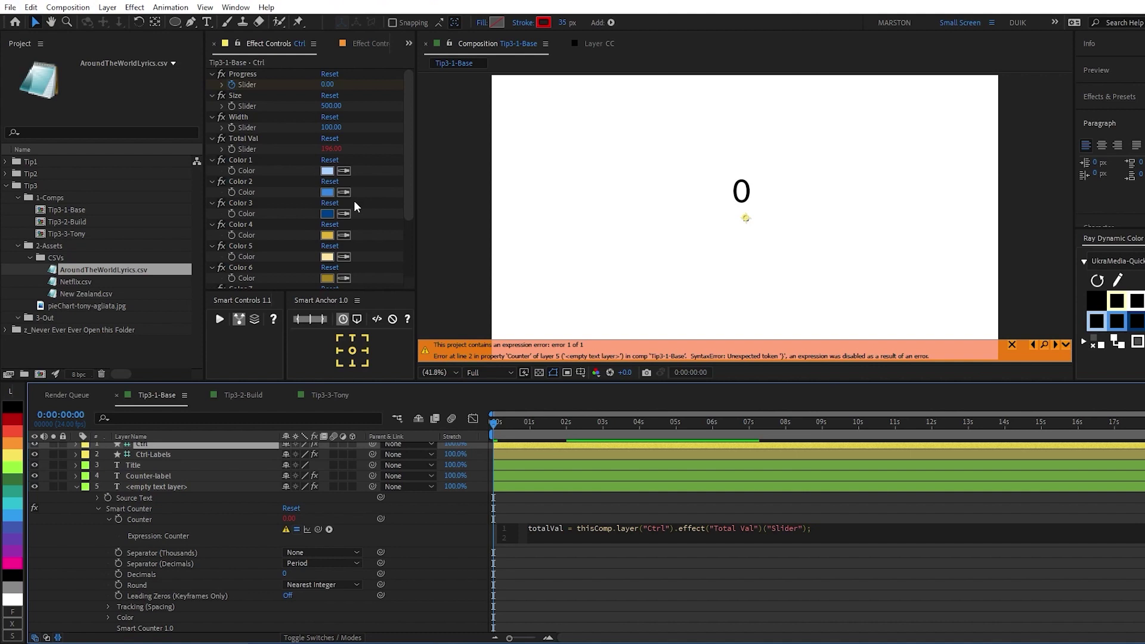
type("p =")
left_click_drag(317, 528, 252, 80)
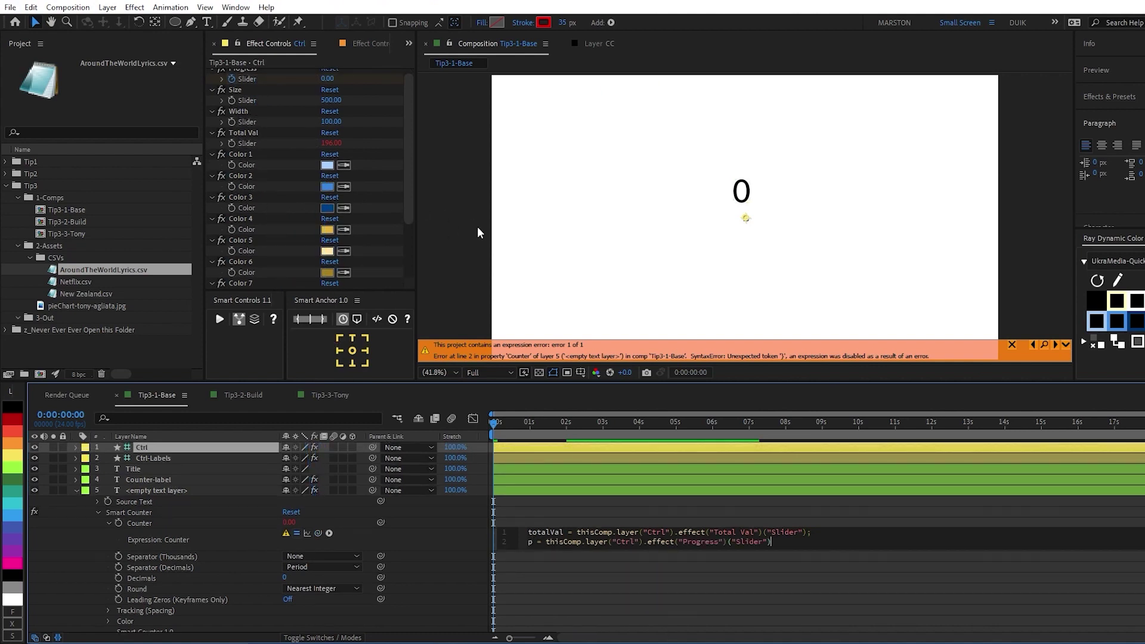
type(";")
Add 'linear(p, 0, 1, 0, totalVal);', apply it, and scrub to watch the count reach 196.
key("Return")
type("linear")
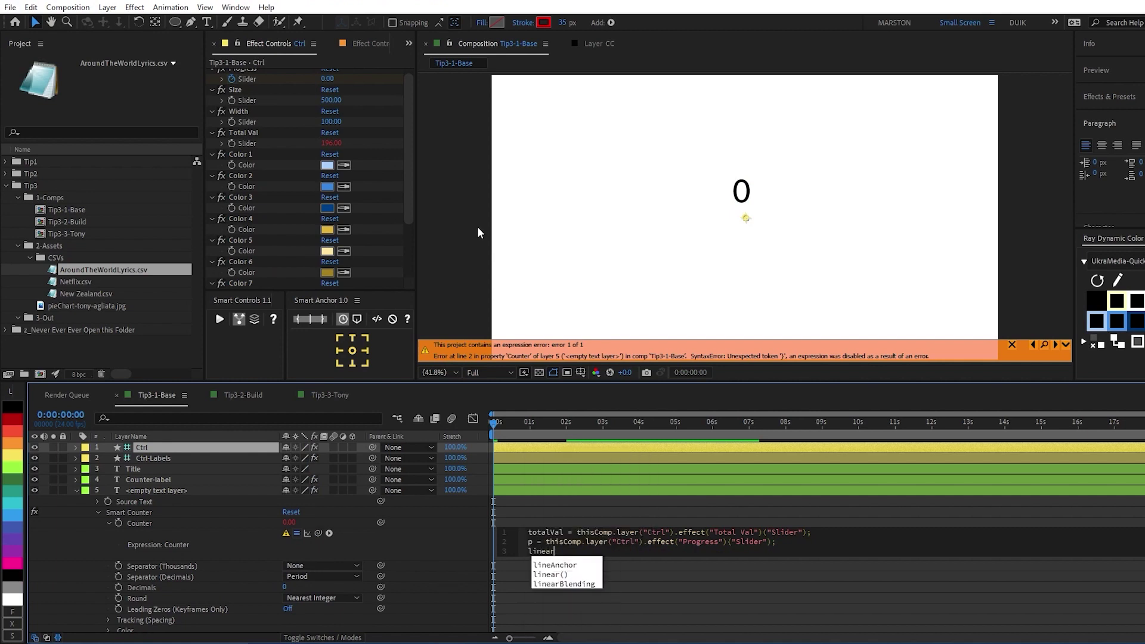
type("()p")
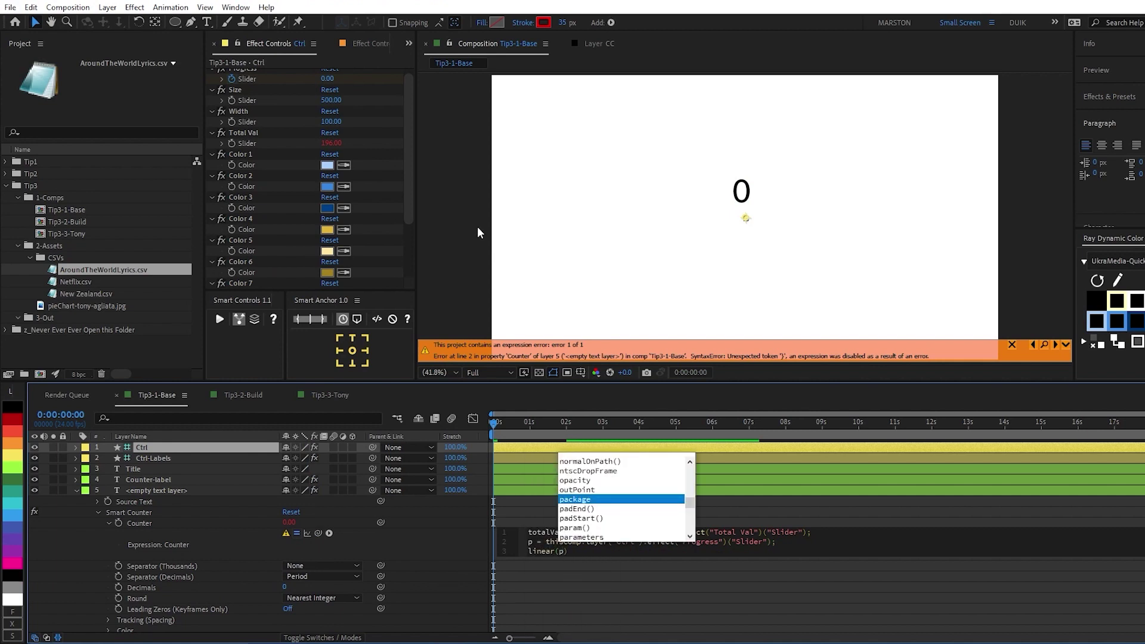
type(",")
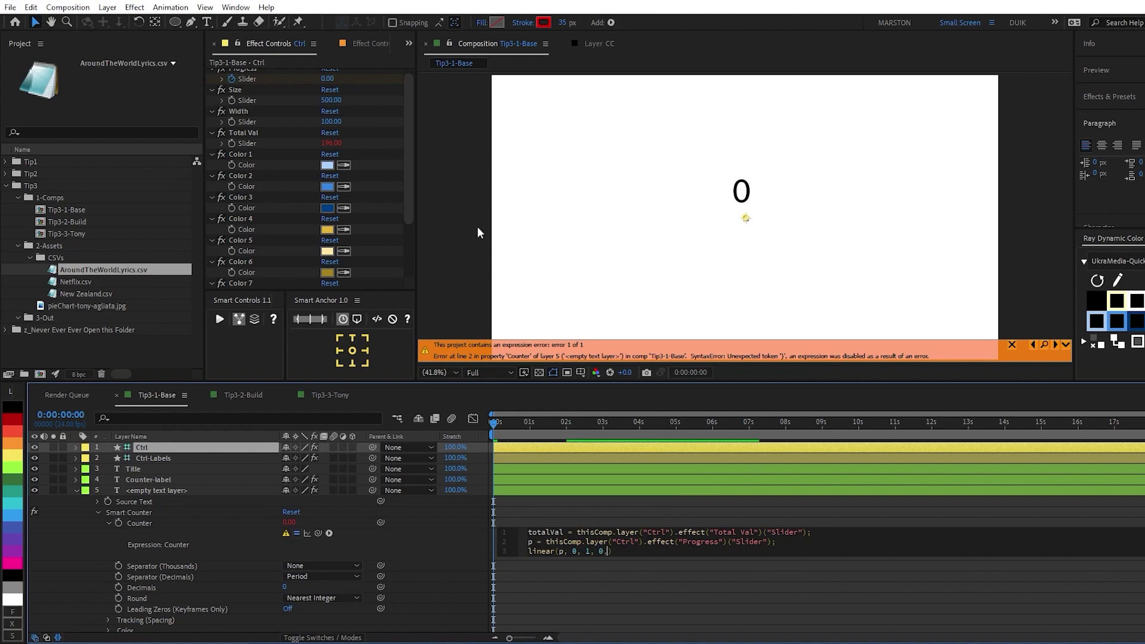
type("0, 1, 0, totalVal)")
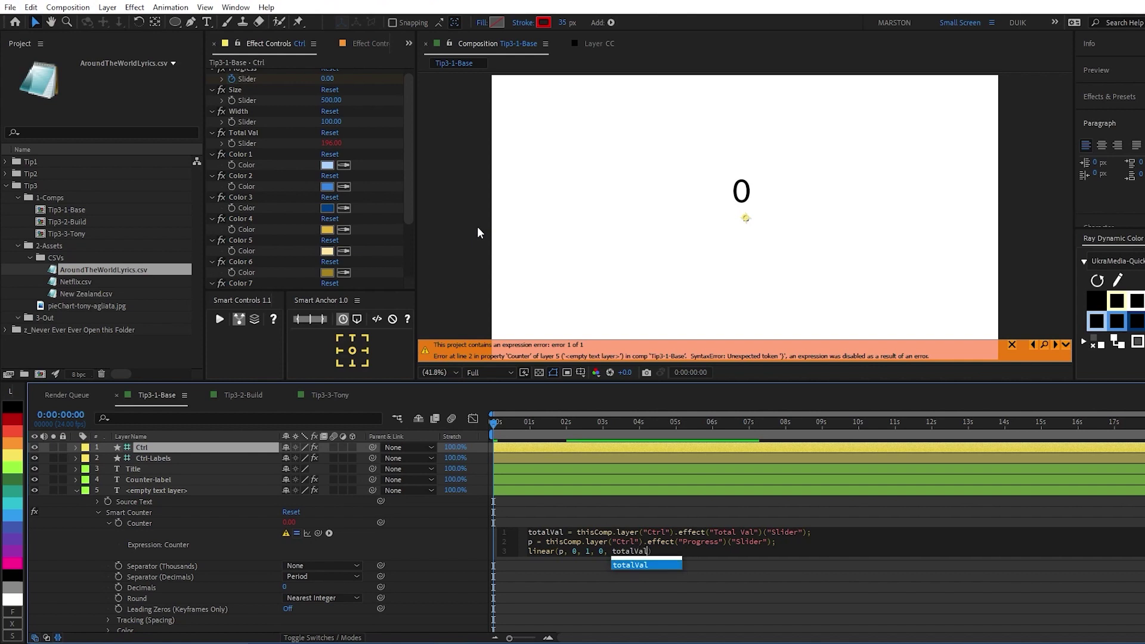
type(";")
key("KP_Enter")
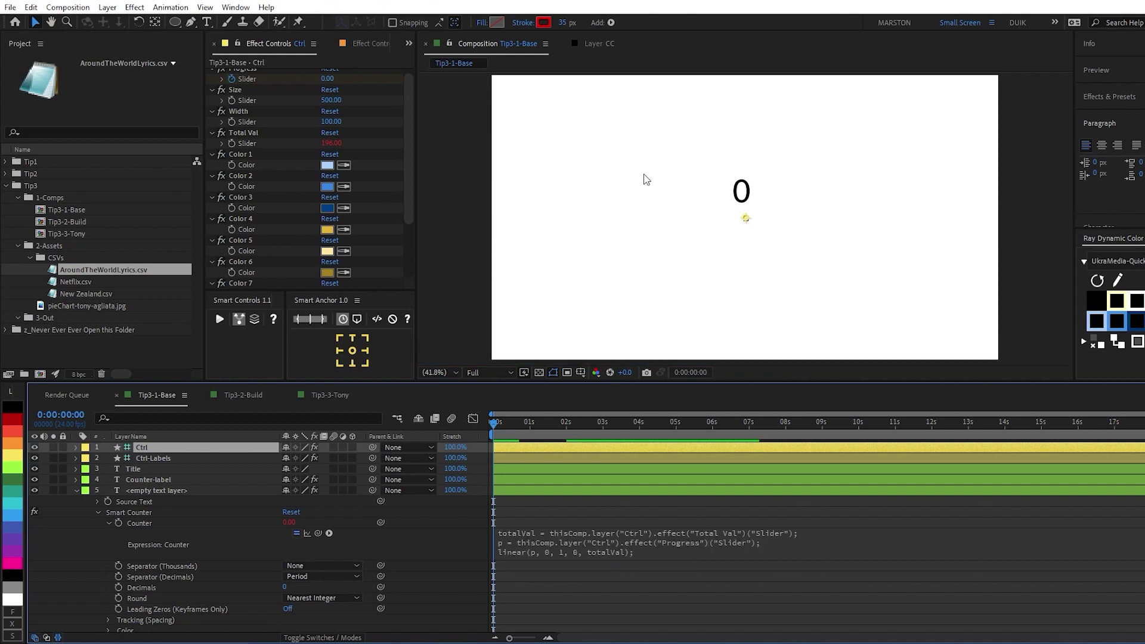
left_click_drag(516, 411, 507, 438)
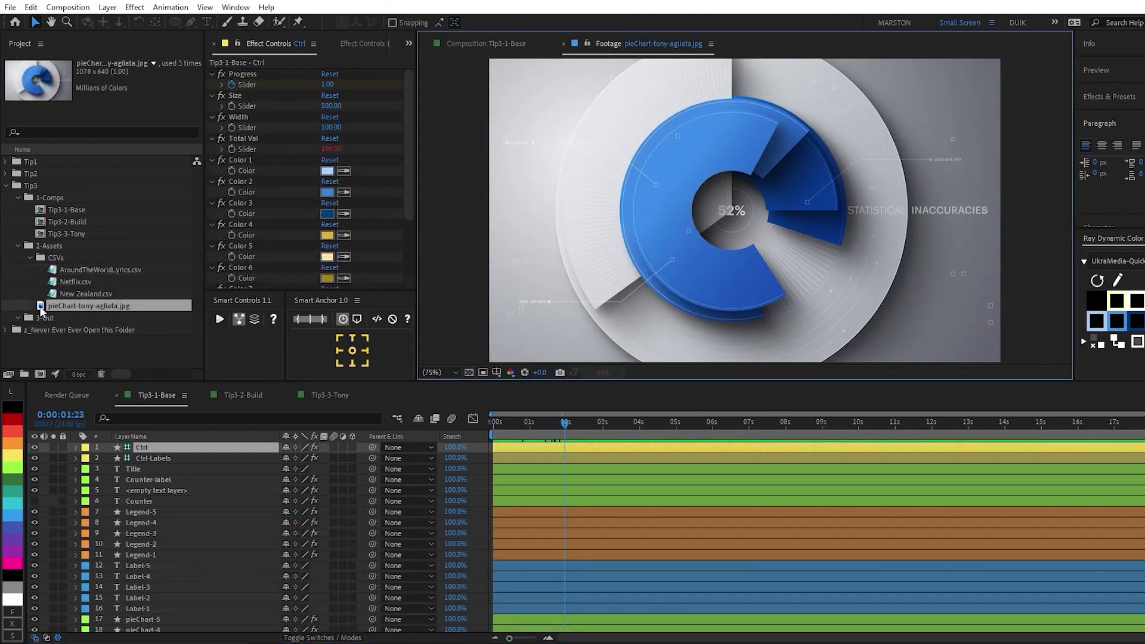